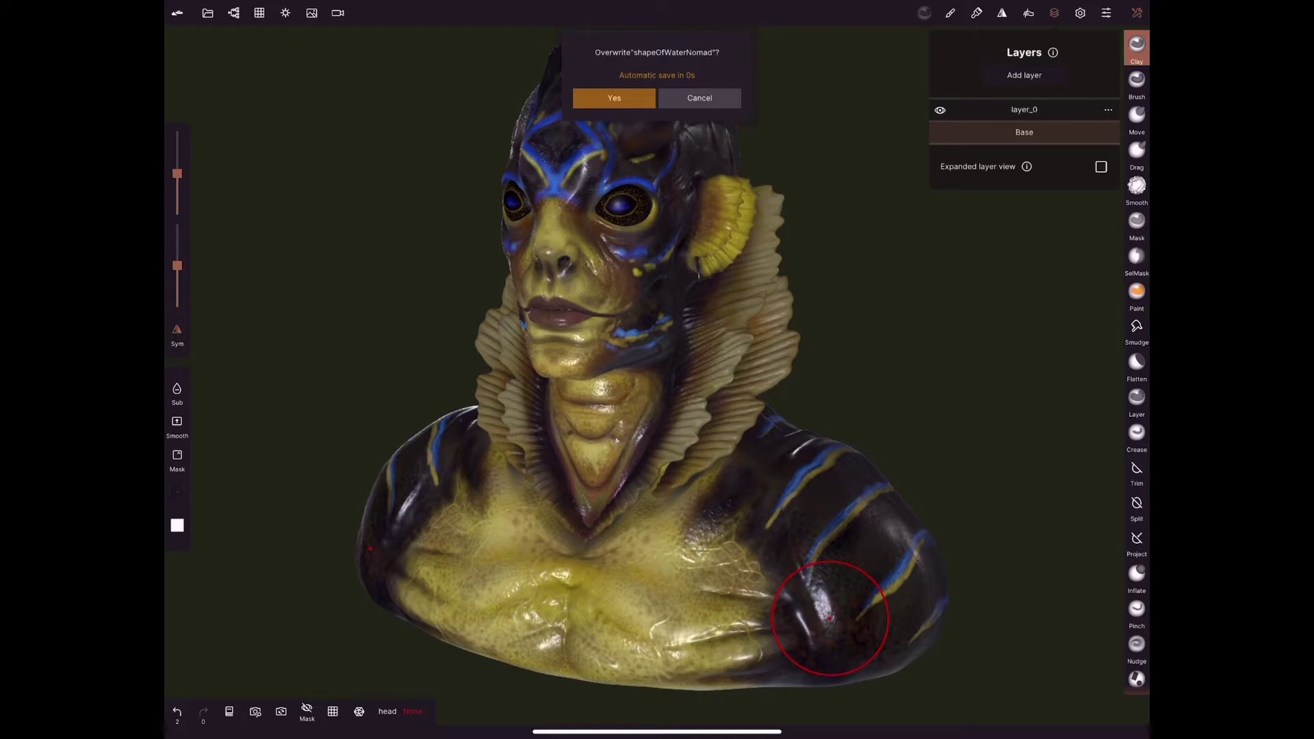
Open the project's glTF export options and turn off exporting layers, keeping normals and colors enabled
left_click_drag(830, 617, 758, 463)
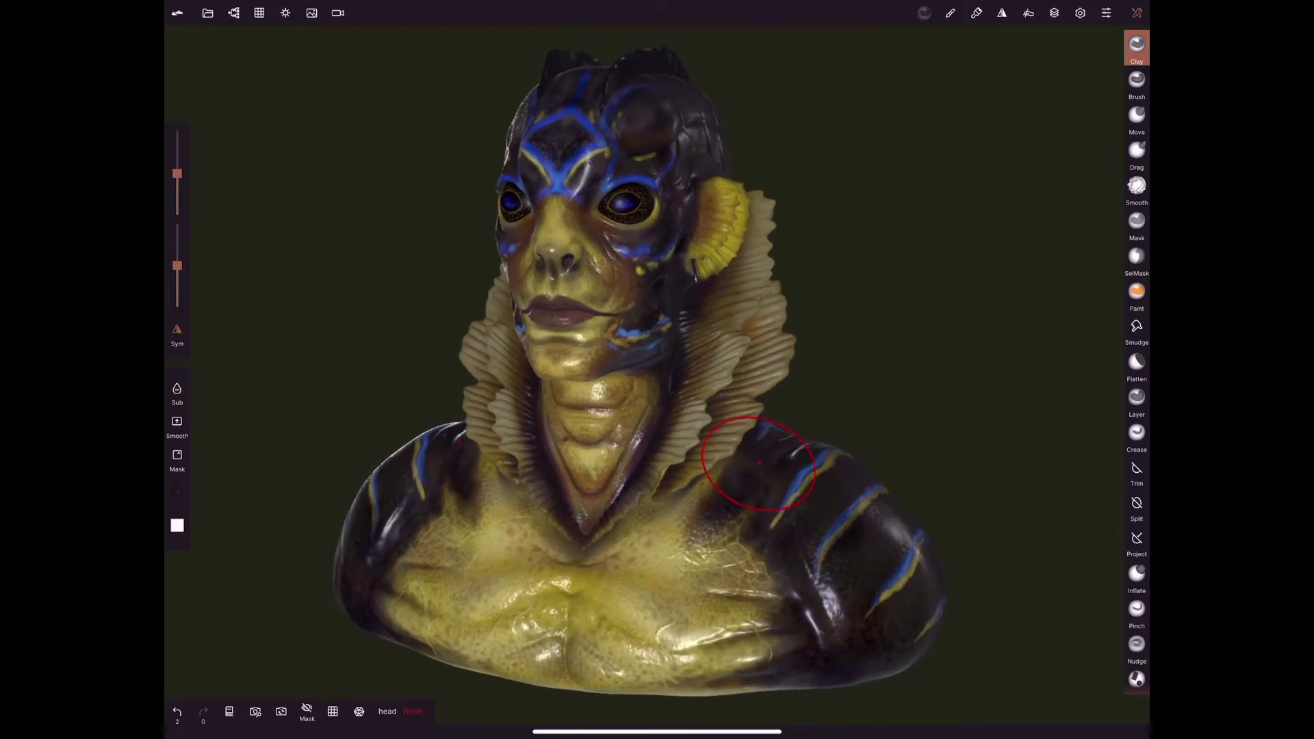
left_click(208, 12)
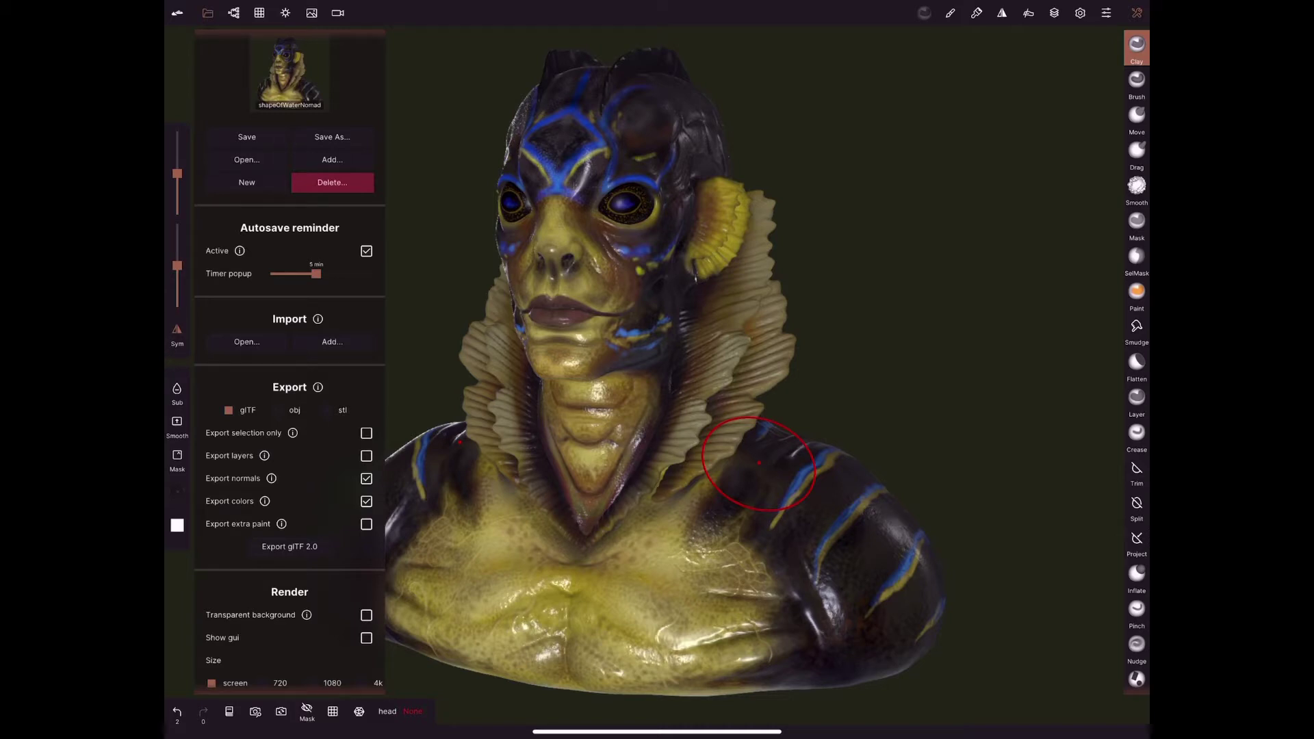
scroll(289, 359, "down", 2)
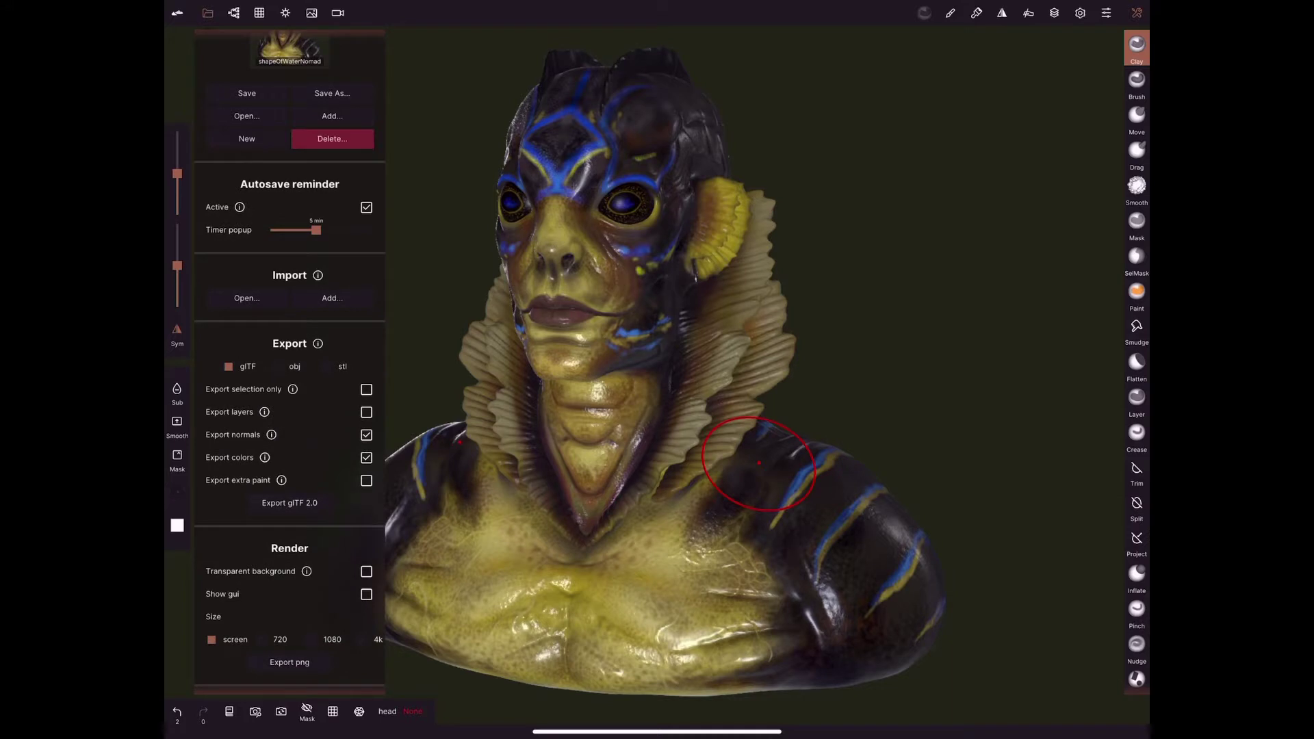
scroll(289, 359, "up", 1)
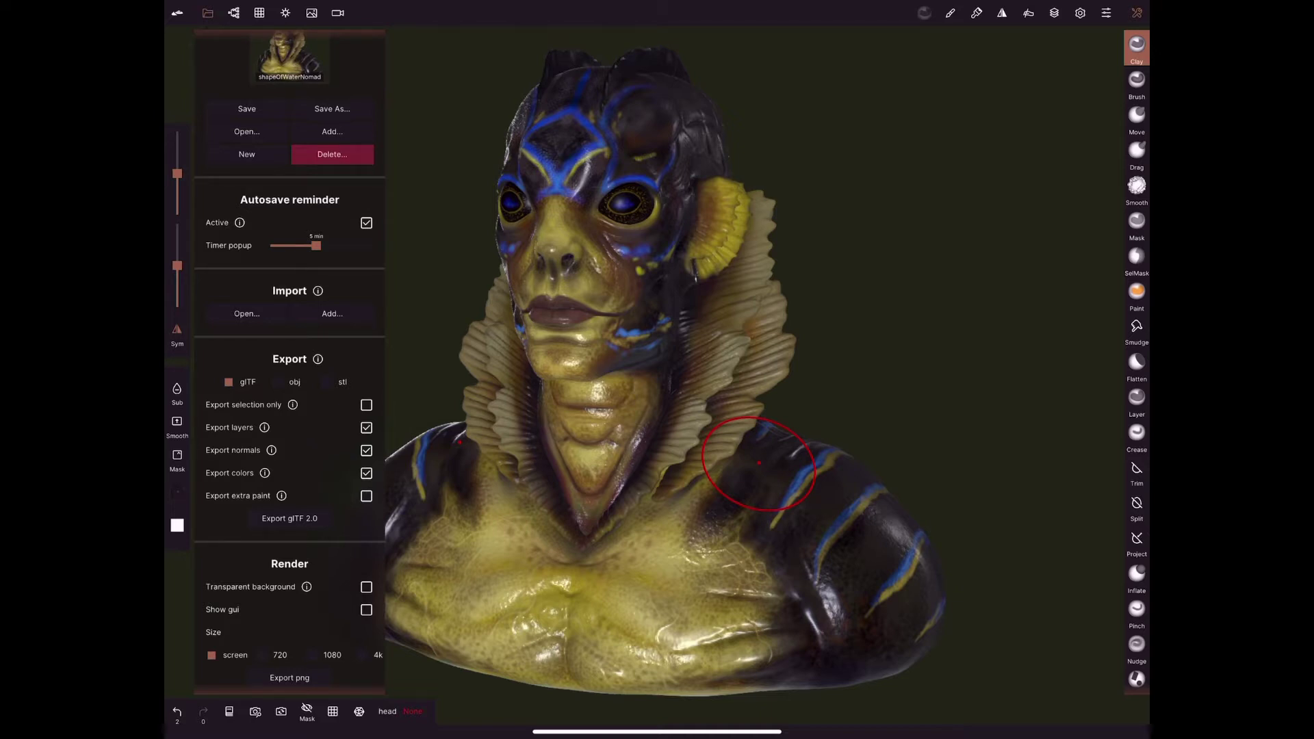
left_click(366, 427)
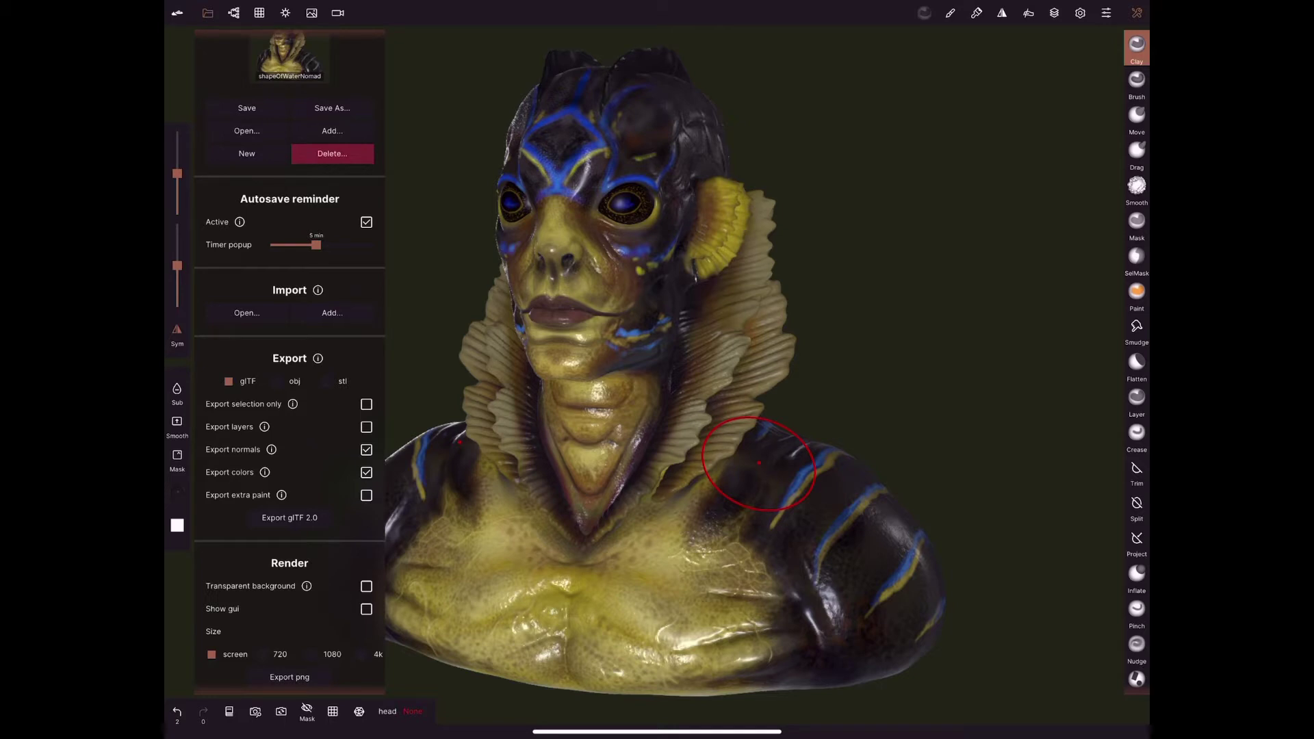
scroll(290, 355, "up", 1)
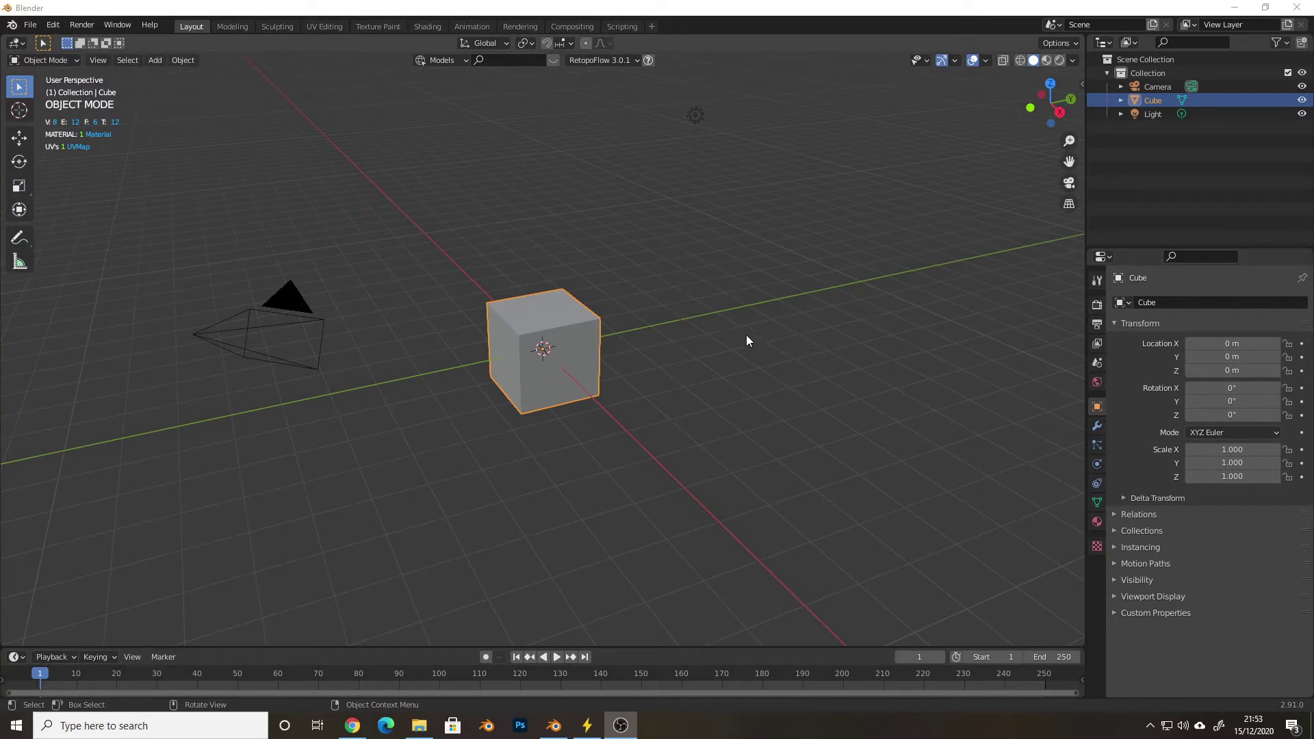
Switch to Blender and delete the default cube from the scene
mouse_move(746, 342)
middle_mouse_down()
mouse_move(738, 360)
mouse_move(739, 343)
middle_mouse_up()
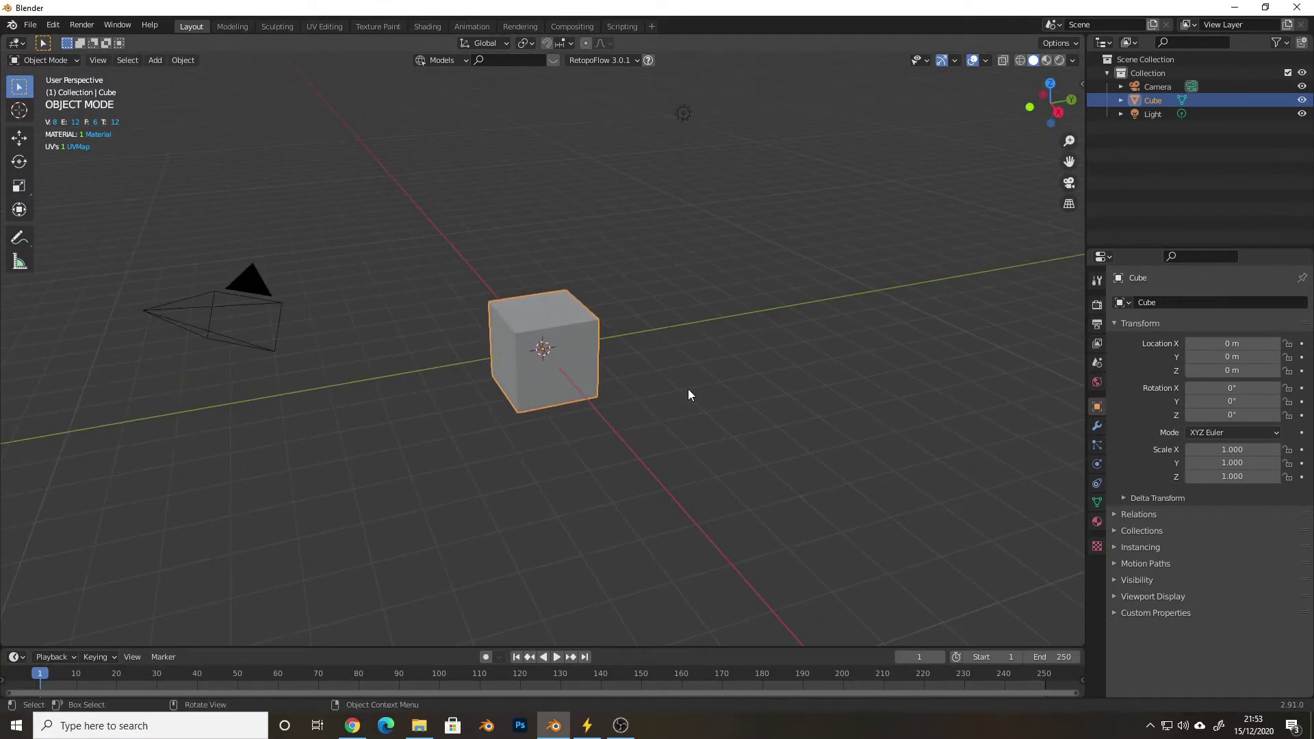
scroll(688, 389, "up", 2)
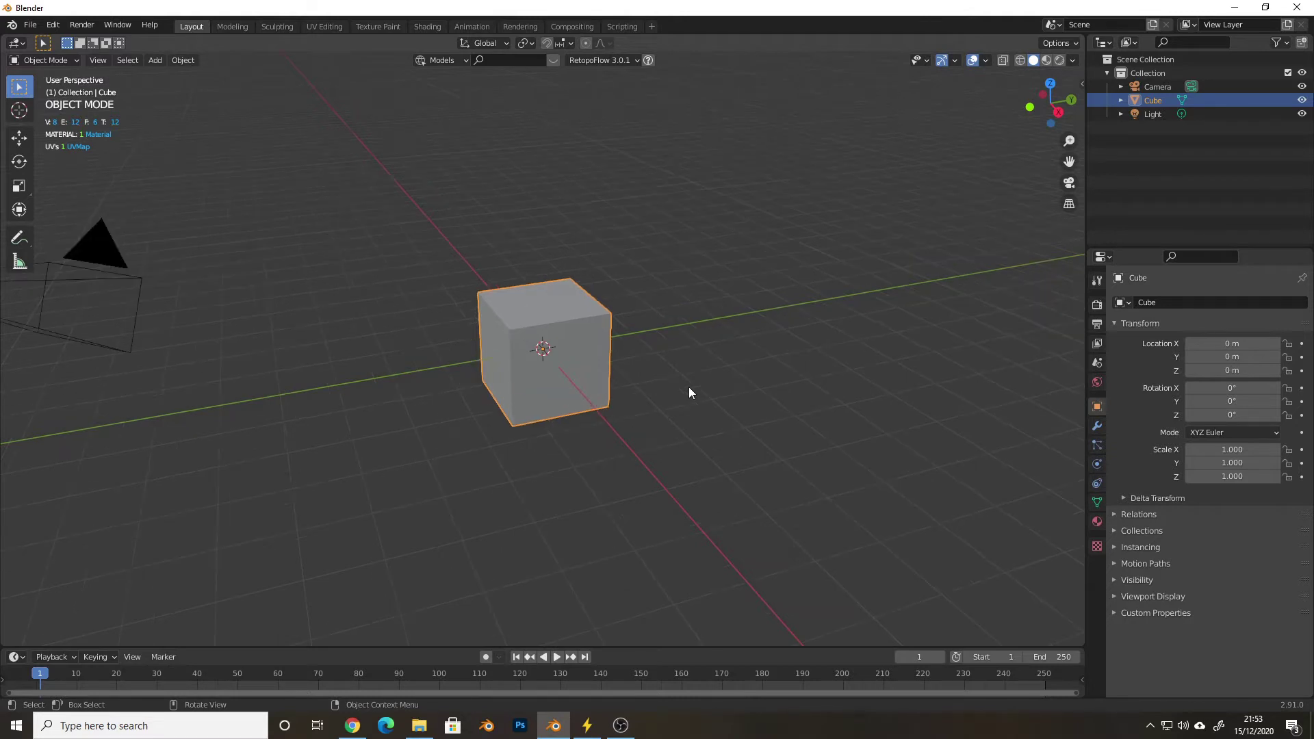
scroll(688, 388, "down", 3)
key("Delete")
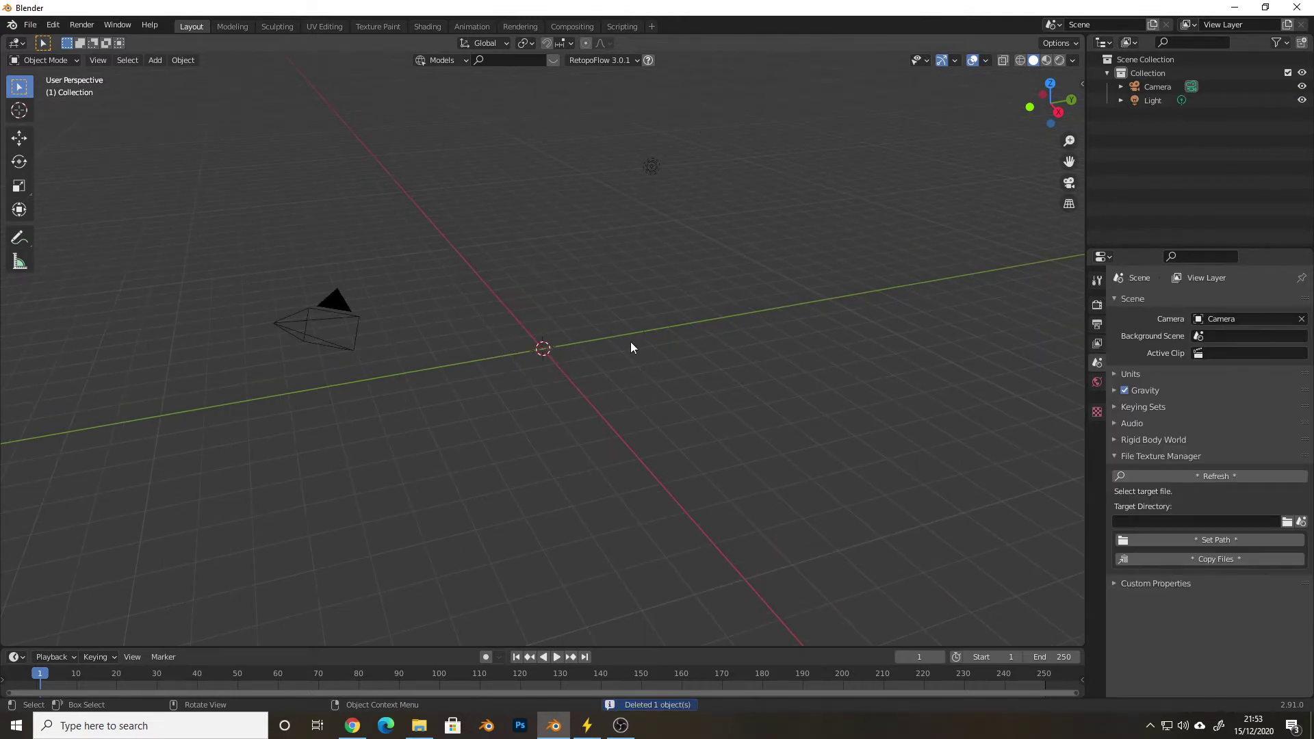
Import shapeOfWaterNomad.glb from the iPad folder as a glTF 2.0 file with the default import options
left_click(31, 26)
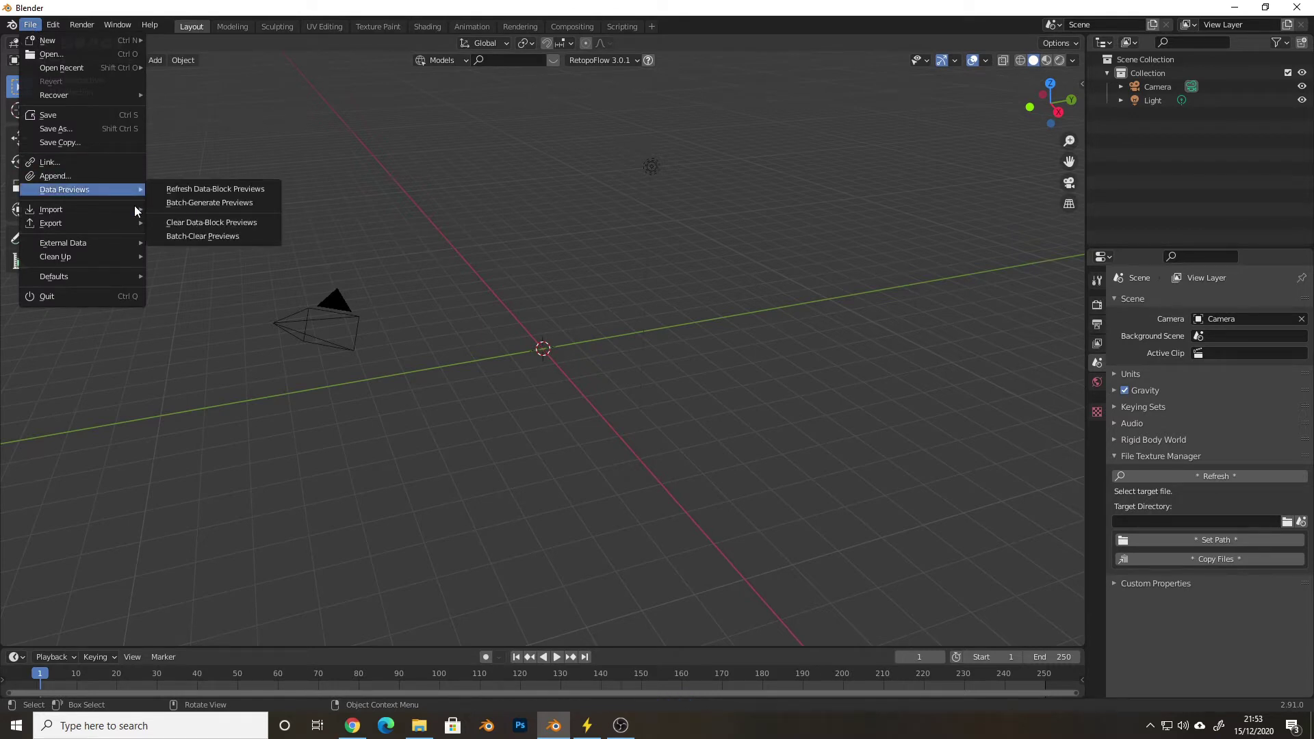
mouse_move(129, 207)
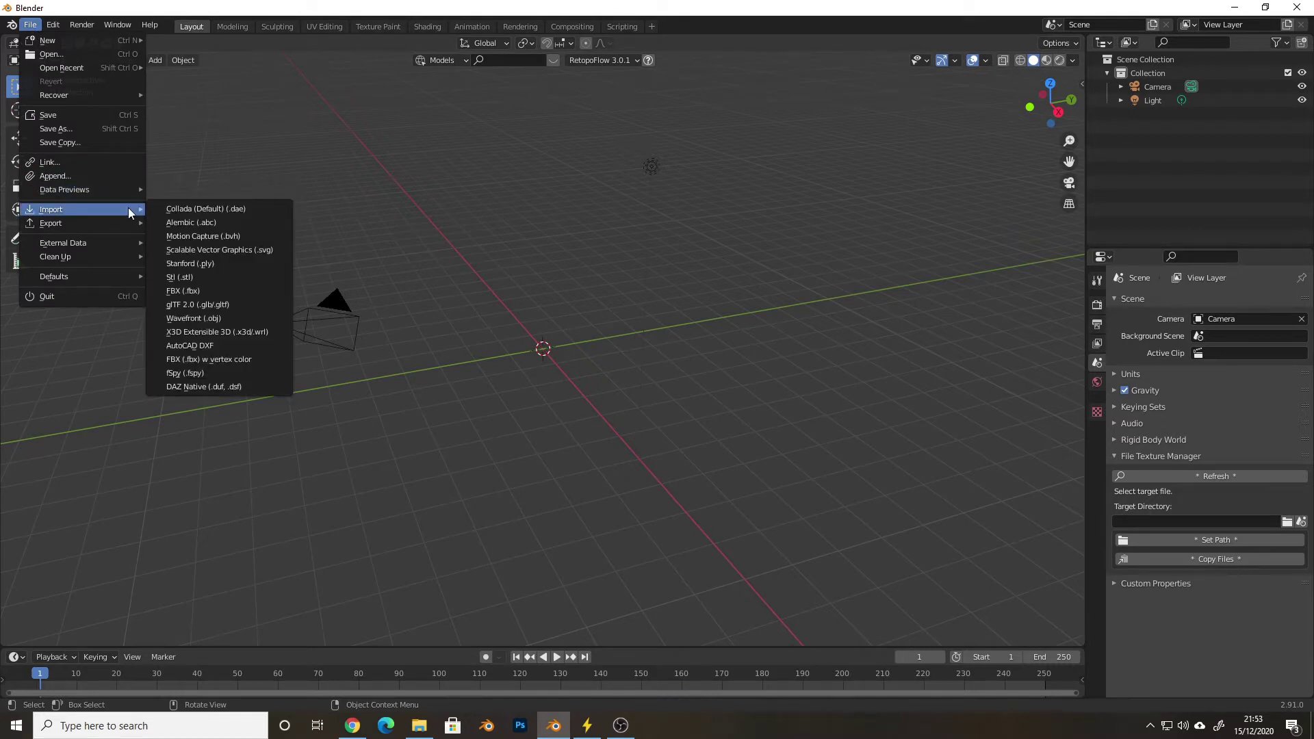
left_click(212, 304)
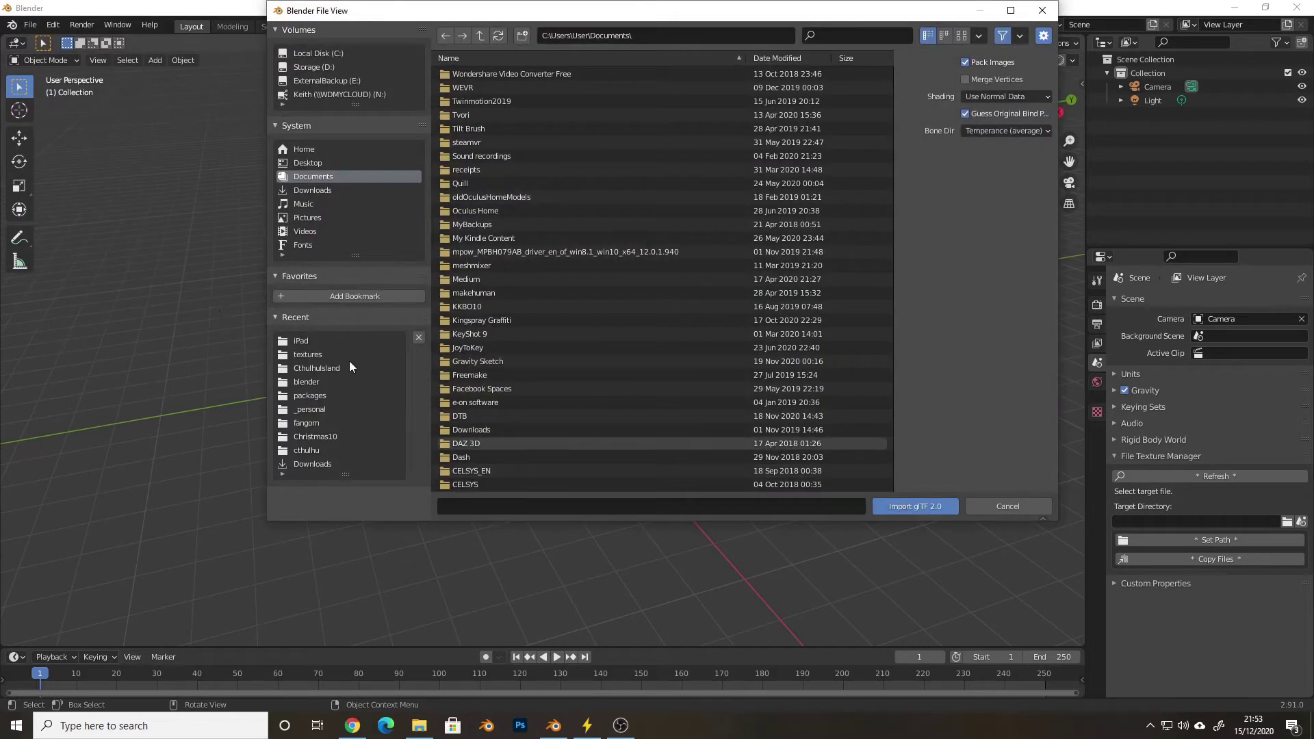
left_click(321, 342)
left_click(499, 74)
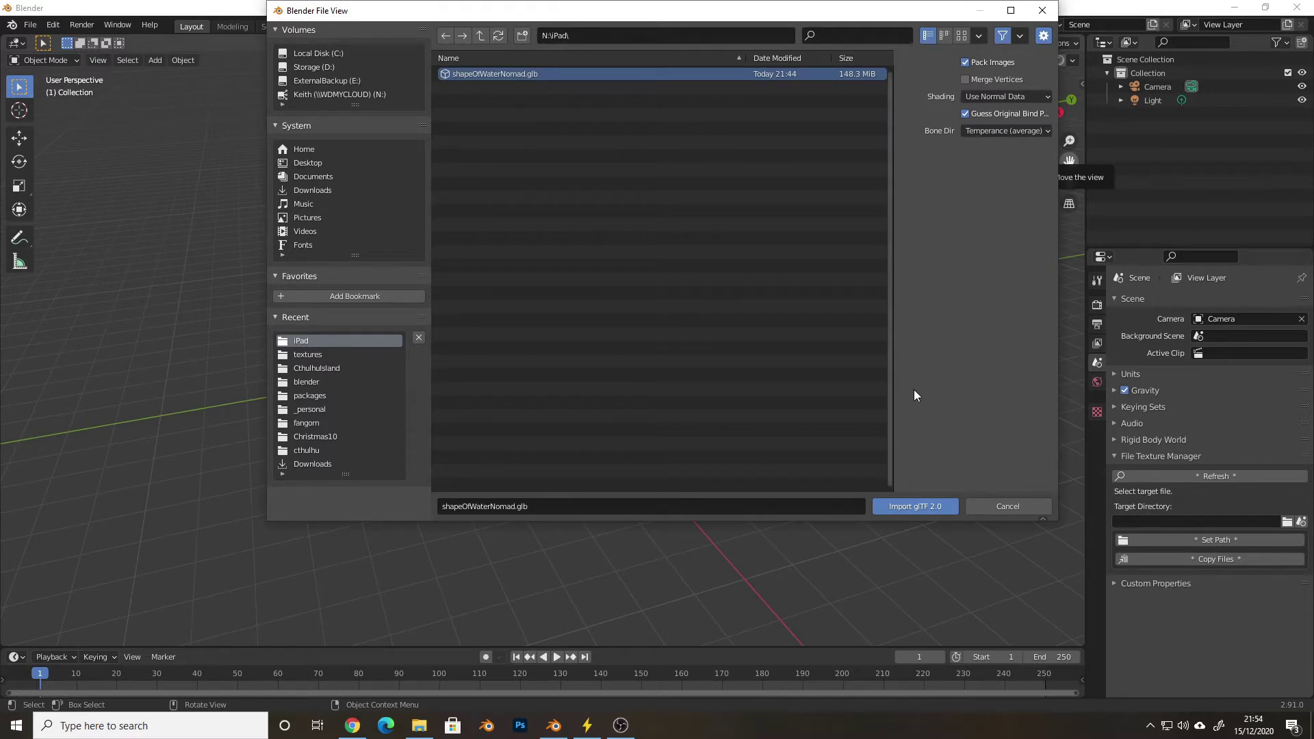
left_click(915, 507)
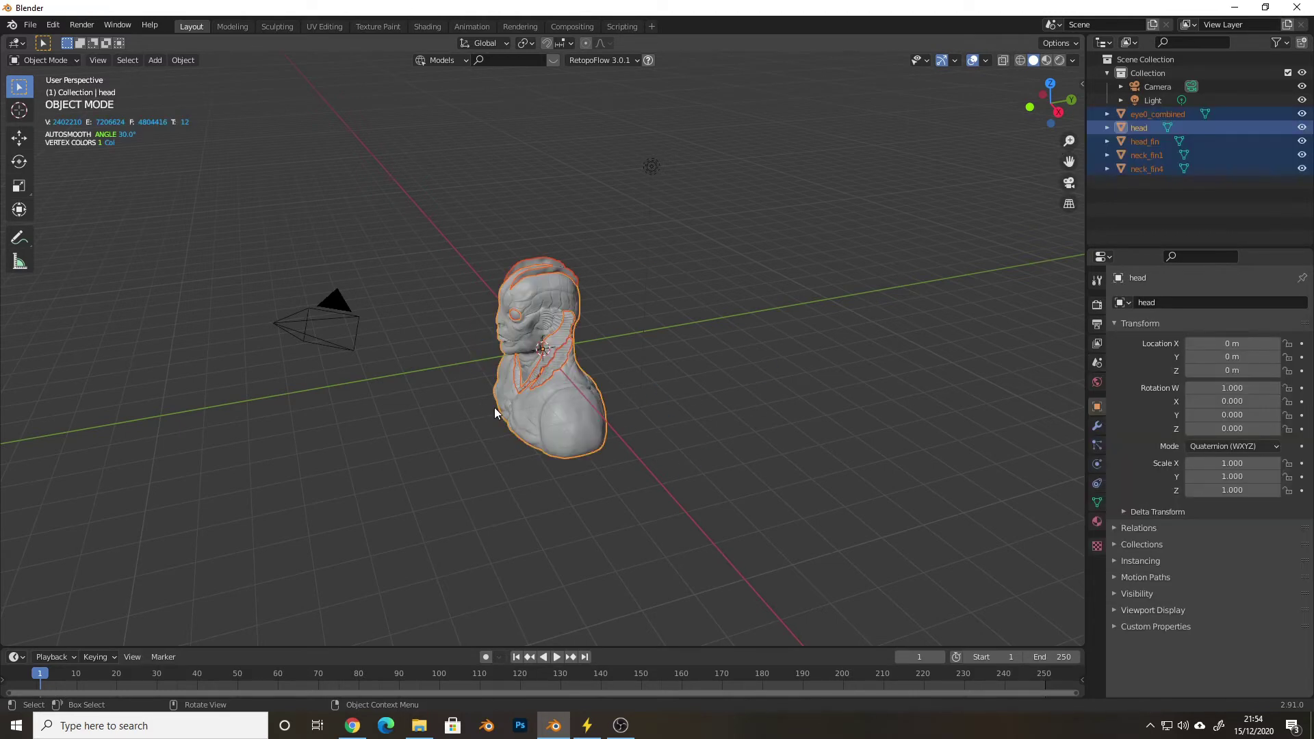
In front view, move the imported bust up along Z by about 2.16 m so its base rests on the ground line
middle_click_drag(475, 463, 568, 452)
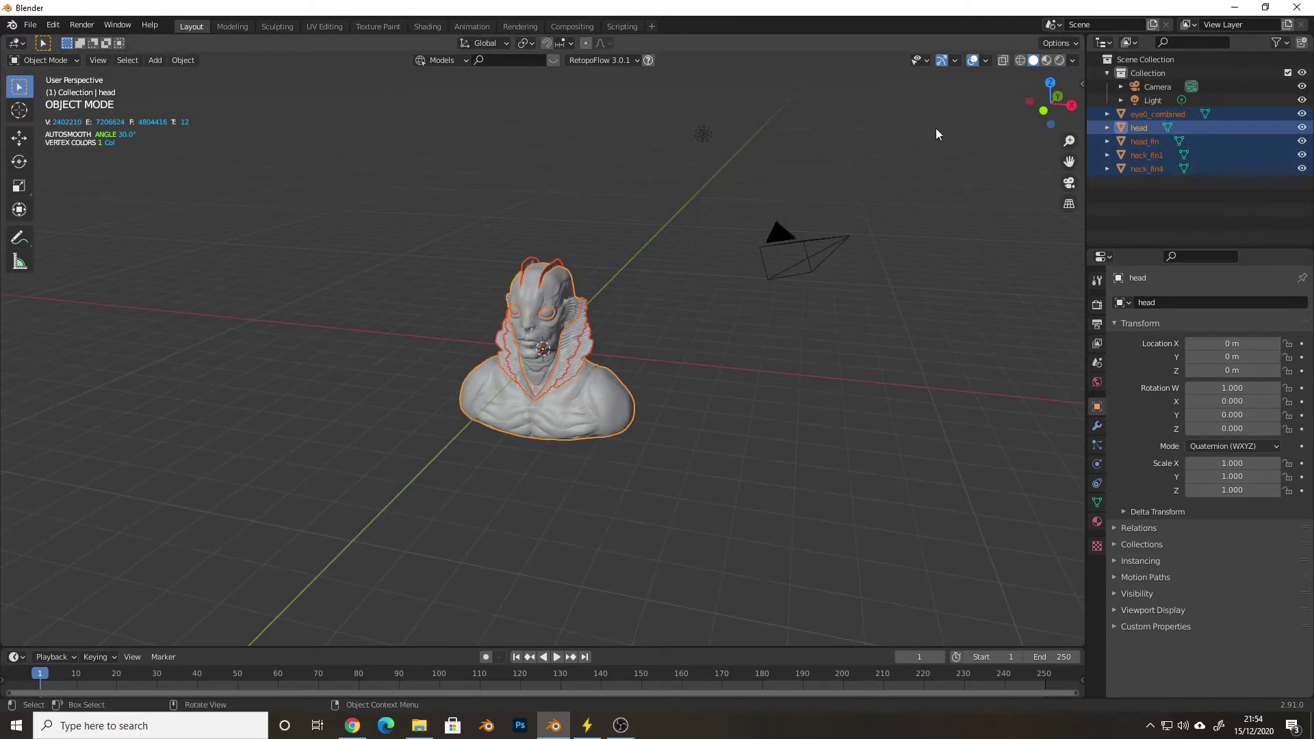
key("KP_1")
key("g")
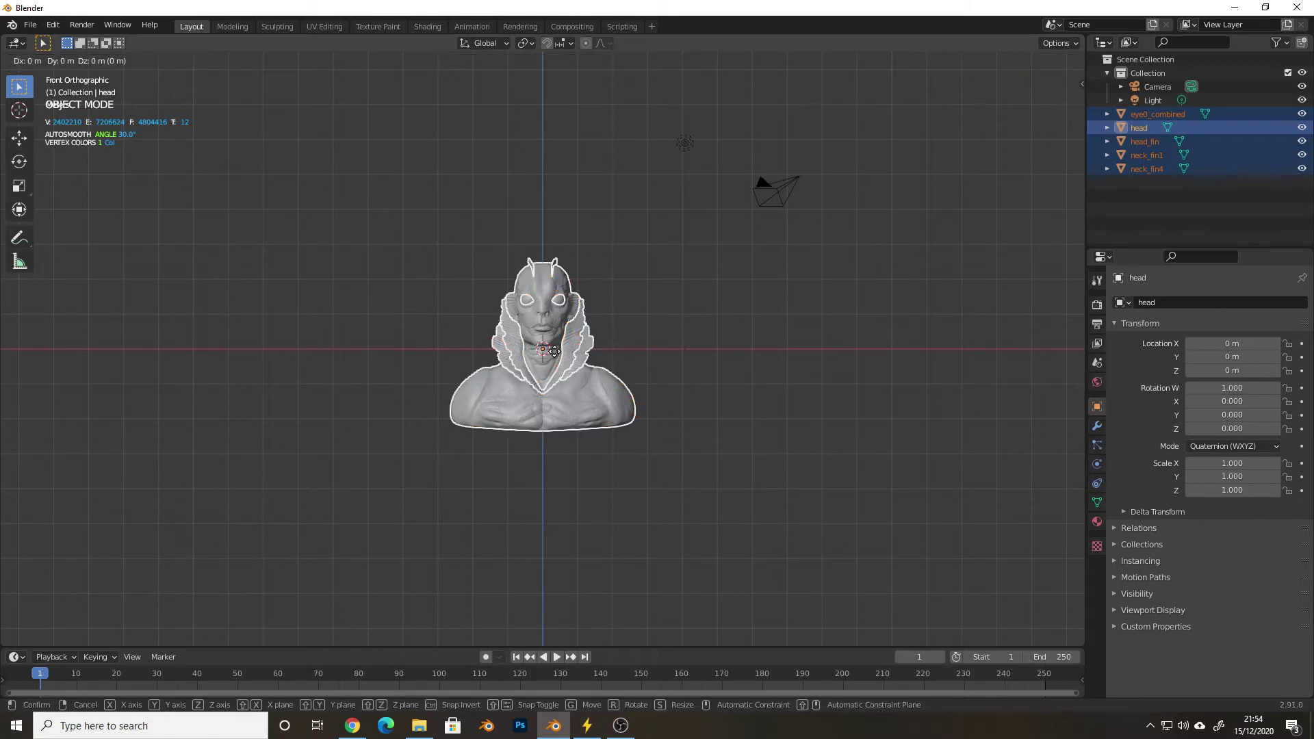
key("z")
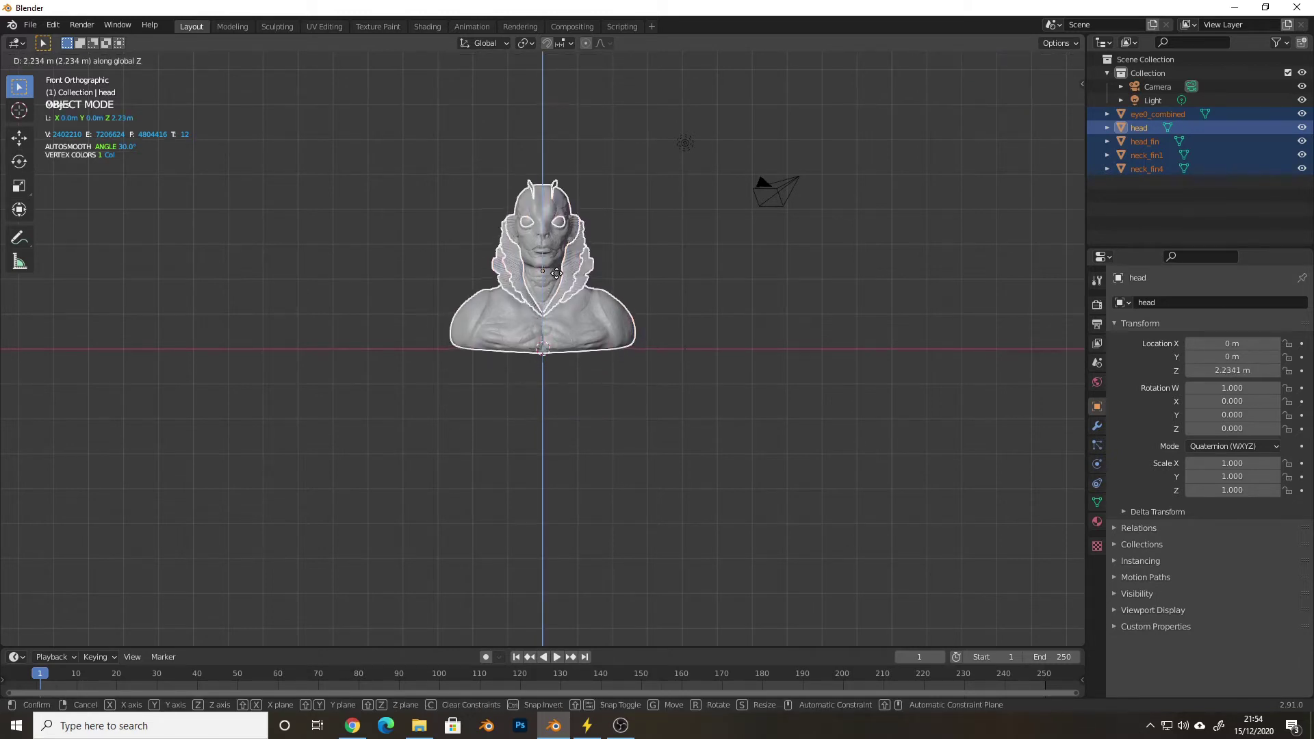
left_click(557, 281)
Set the solid viewport shading color to Vertex so the bust displays its painted colors
middle_click_drag(556, 278, 547, 376)
scroll(555, 339, "up", 4)
scroll(535, 402, "up", 2)
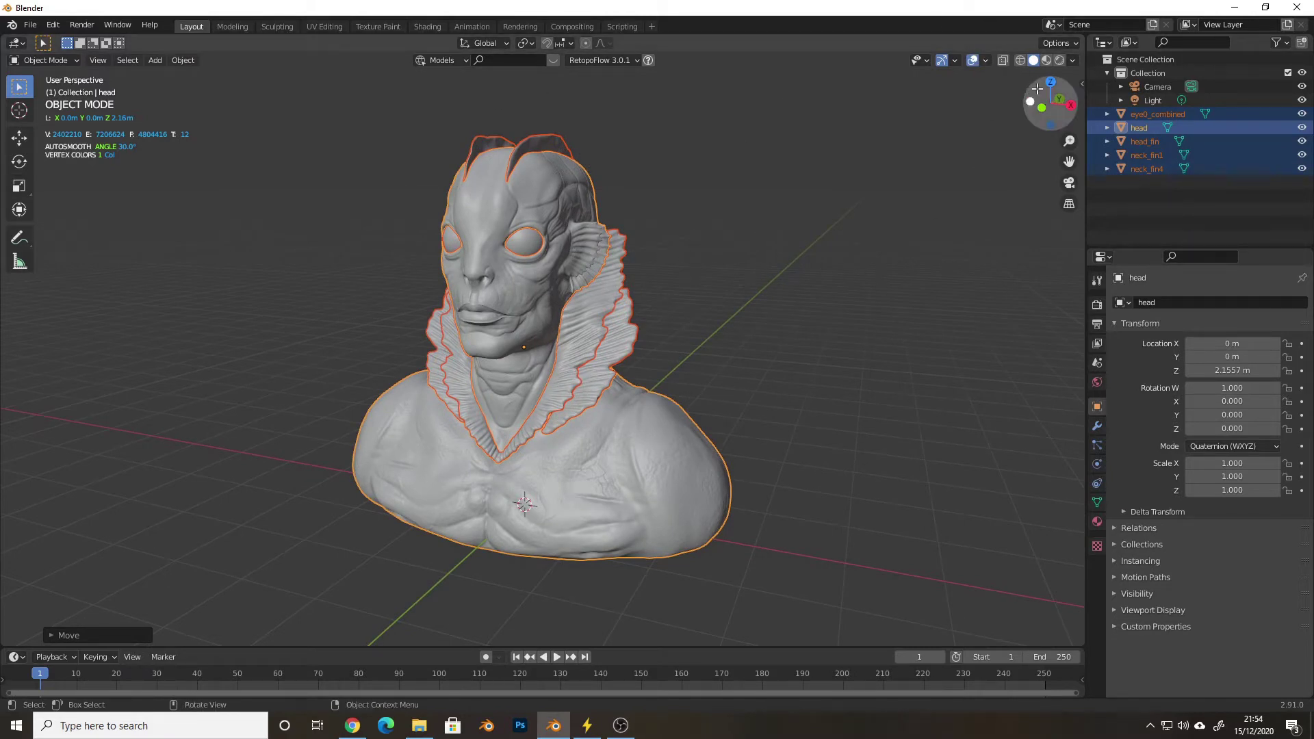
left_click(1073, 60)
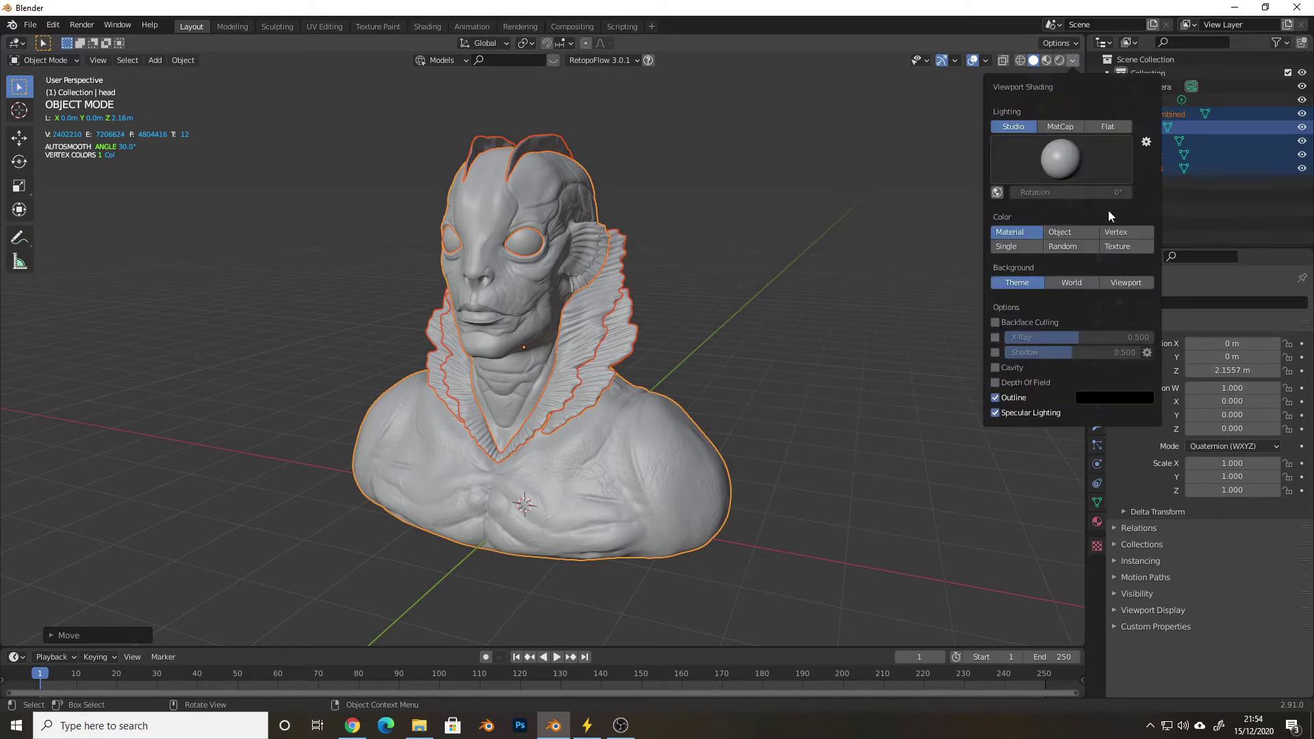
left_click(1068, 62)
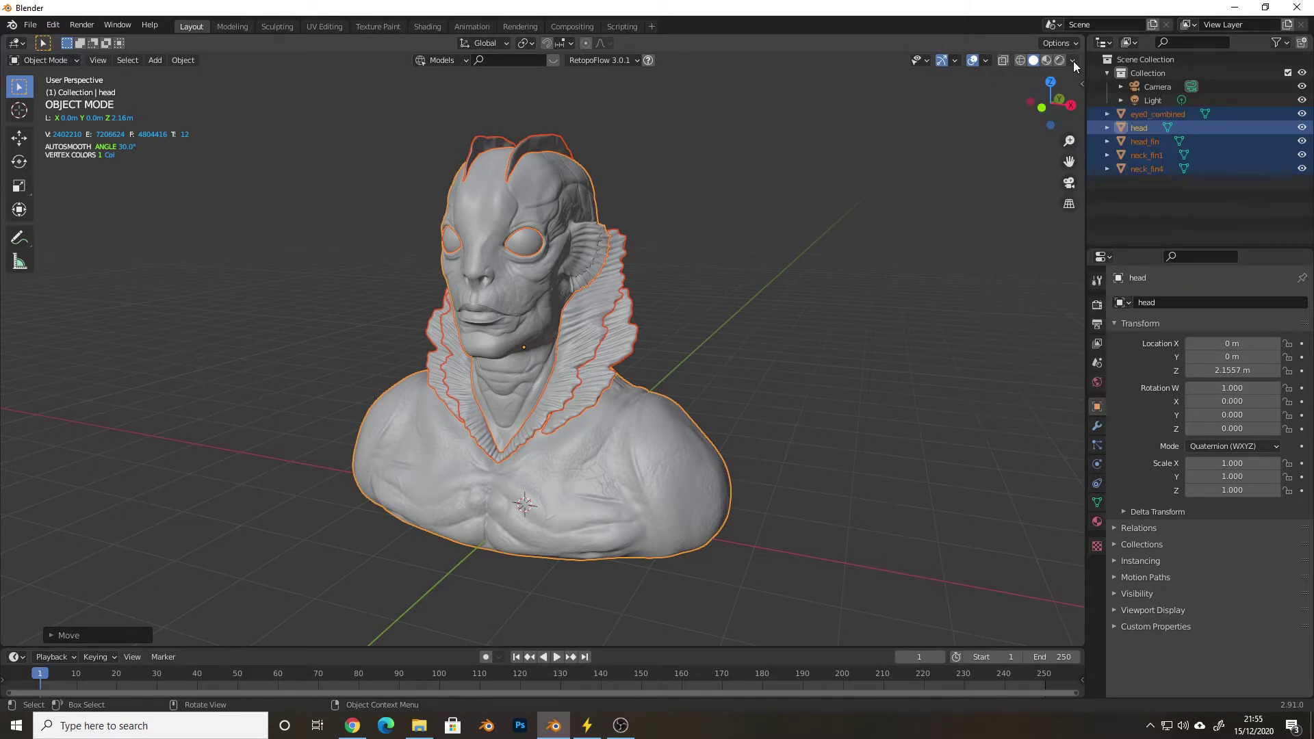
left_click(1073, 60)
left_click(1130, 232)
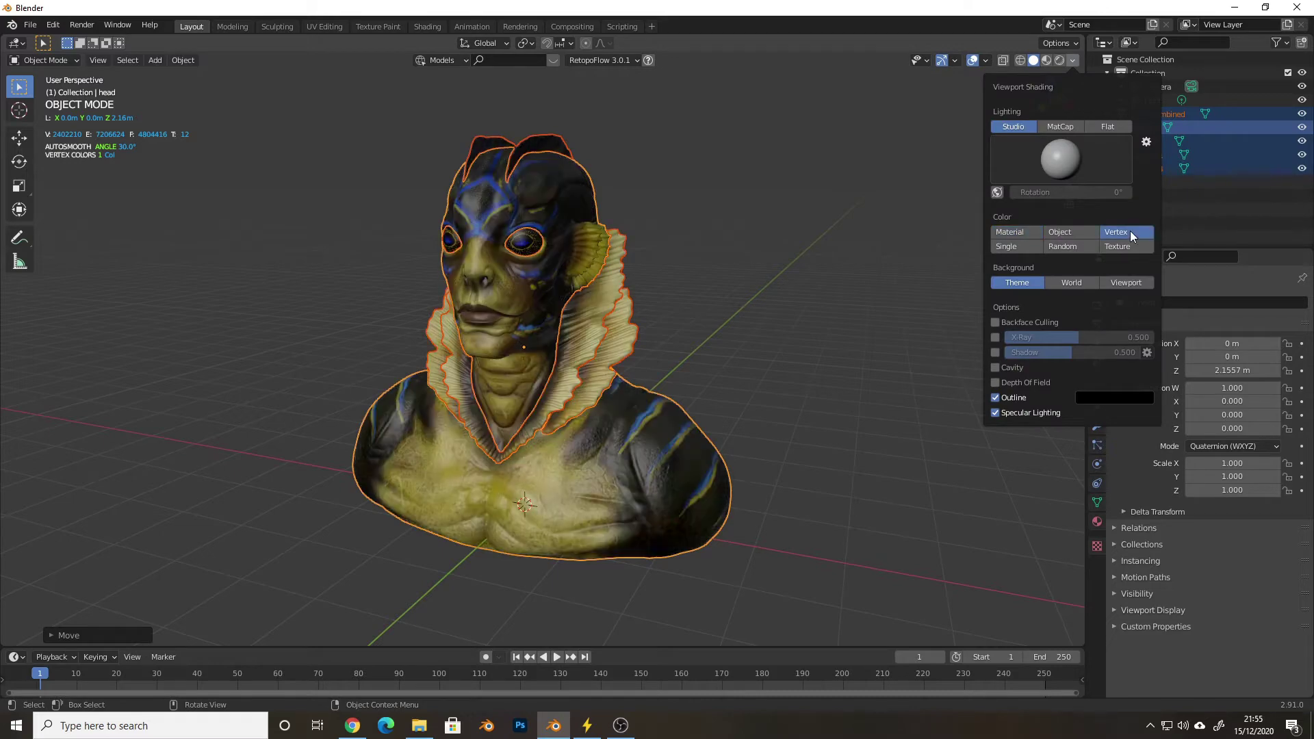
mouse_move(697, 341)
middle_mouse_down()
mouse_move(589, 342)
mouse_move(809, 350)
mouse_move(659, 342)
middle_mouse_up()
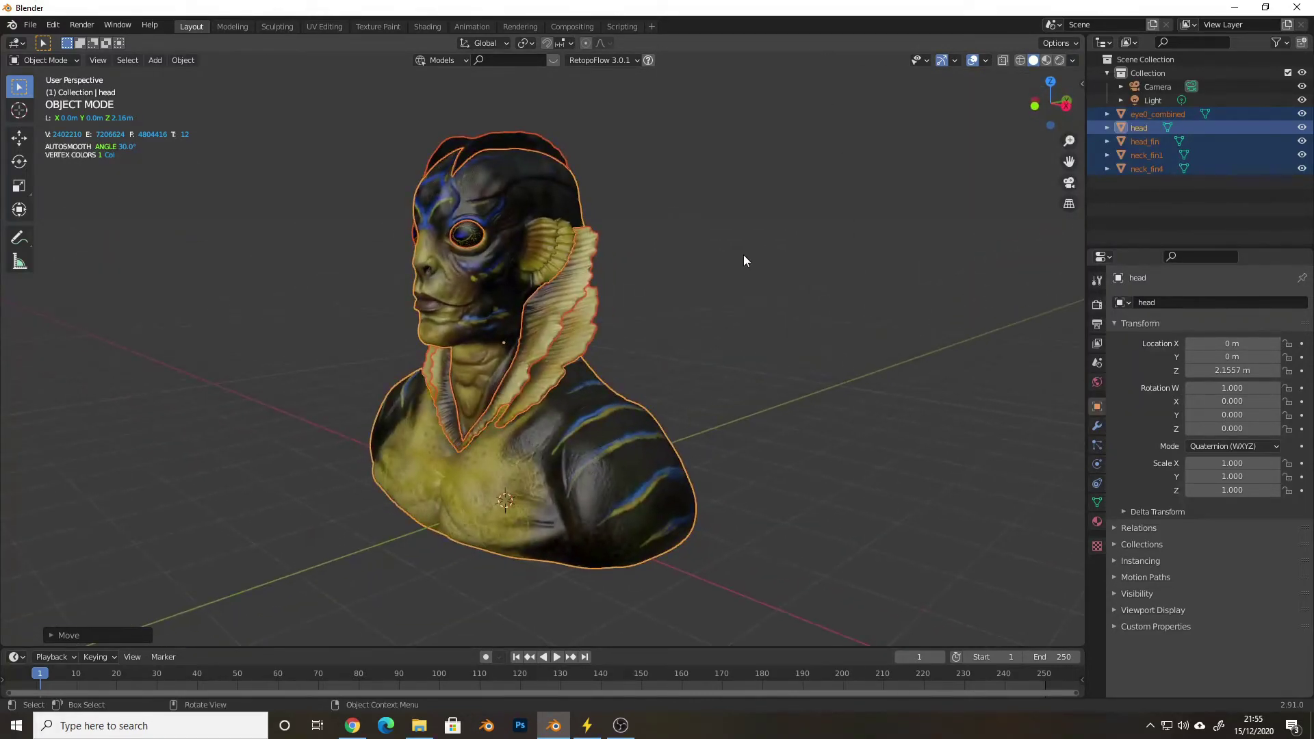
Preview the bust in rendered viewport shading, and return to solid shading
left_click(1061, 61)
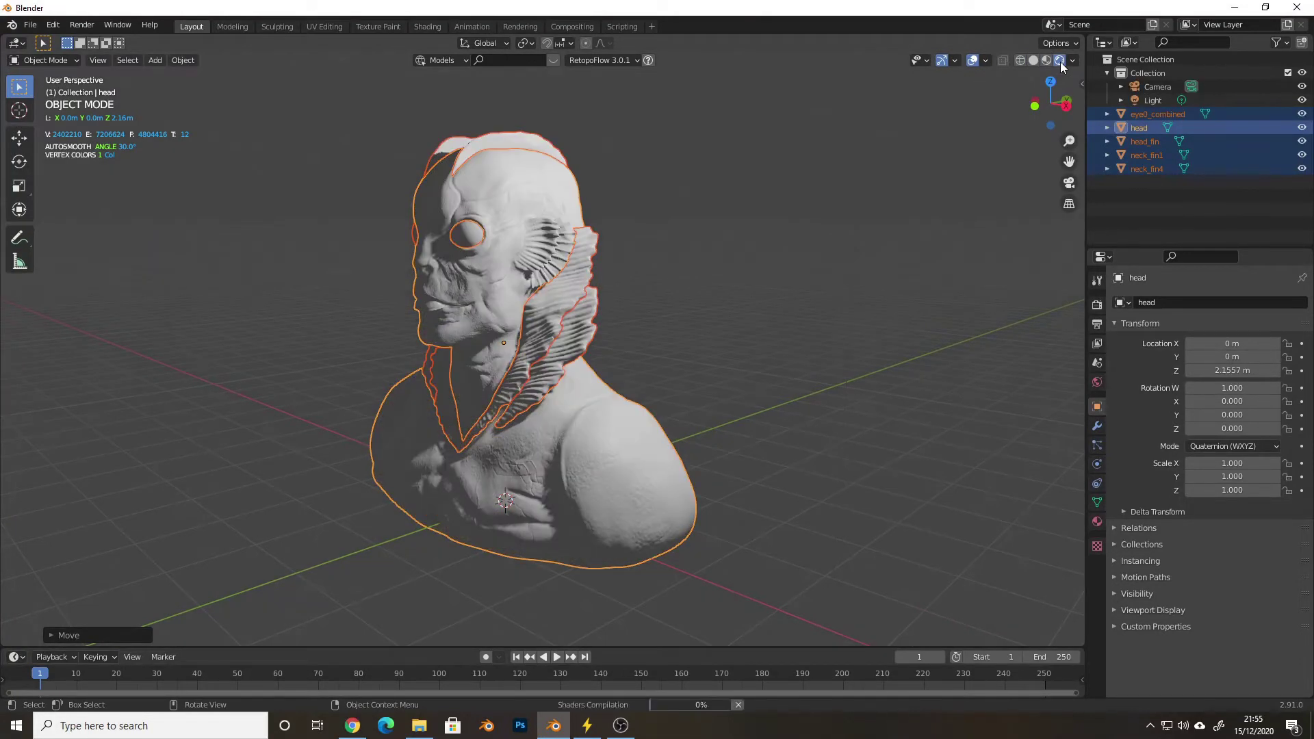
mouse_move(632, 336)
middle_mouse_down()
mouse_move(733, 332)
mouse_move(650, 340)
middle_mouse_up()
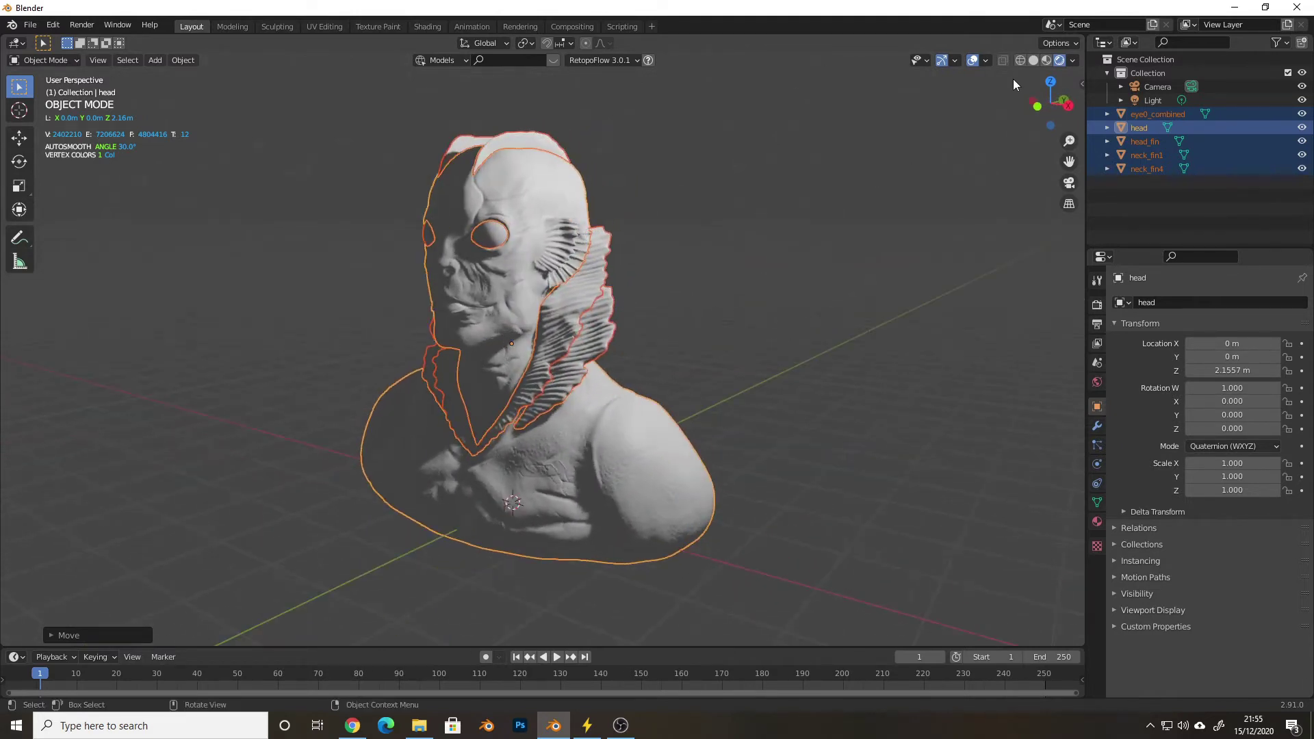
left_click(1035, 61)
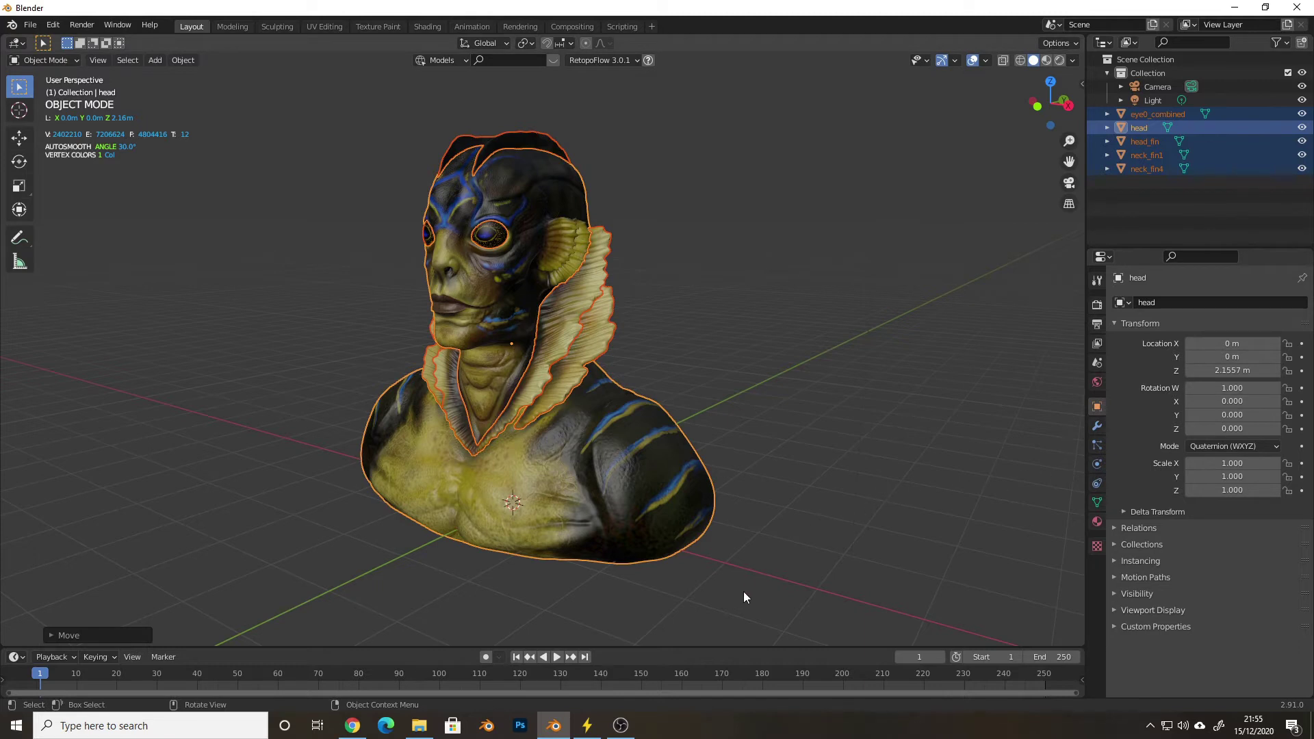
middle_click_drag(589, 492, 591, 496)
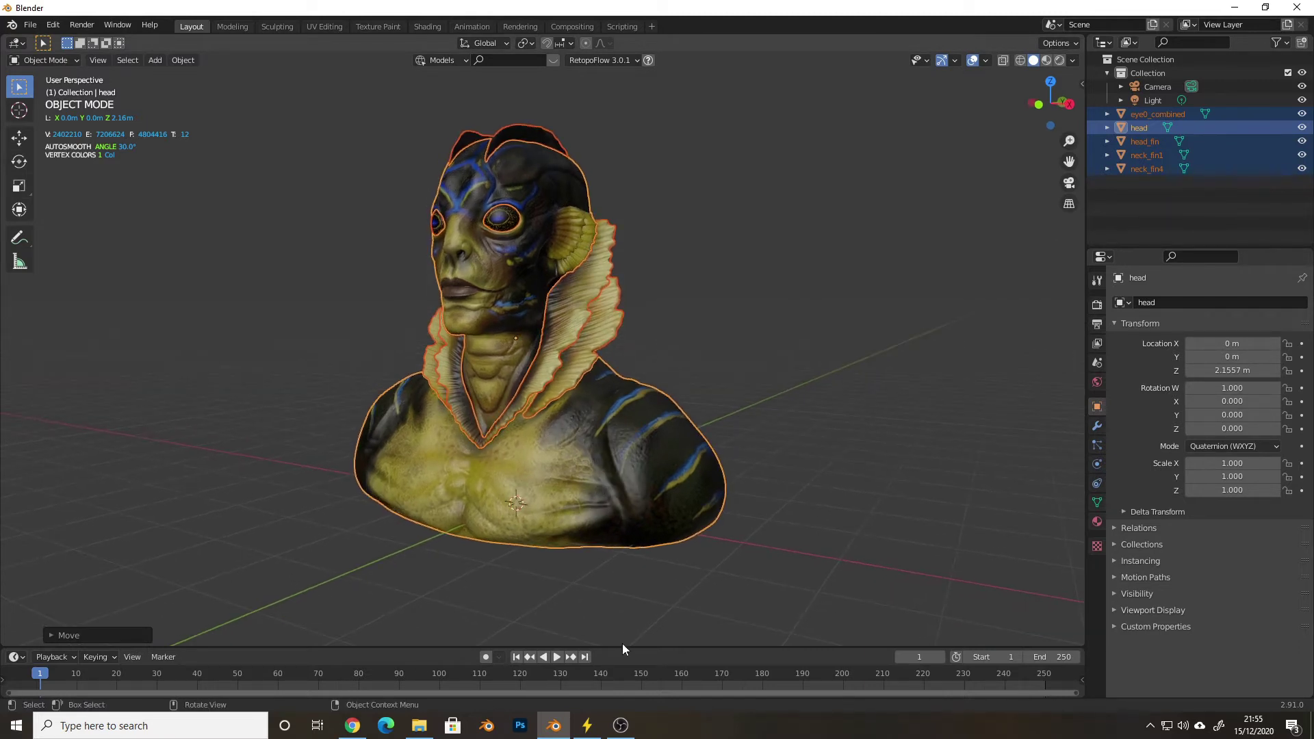
Enlarge the timeline area to about half the window height and change it to a Shader Editor
left_click_drag(622, 647, 622, 362)
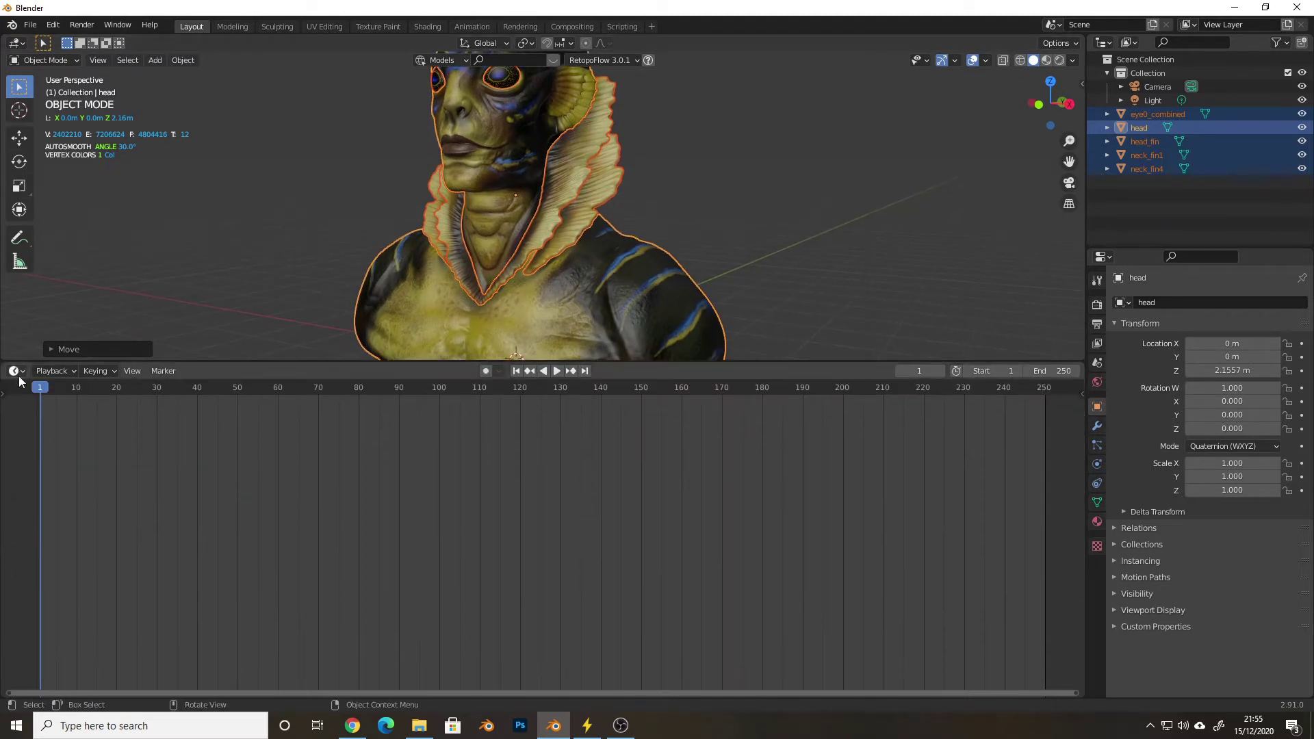
left_click(16, 371)
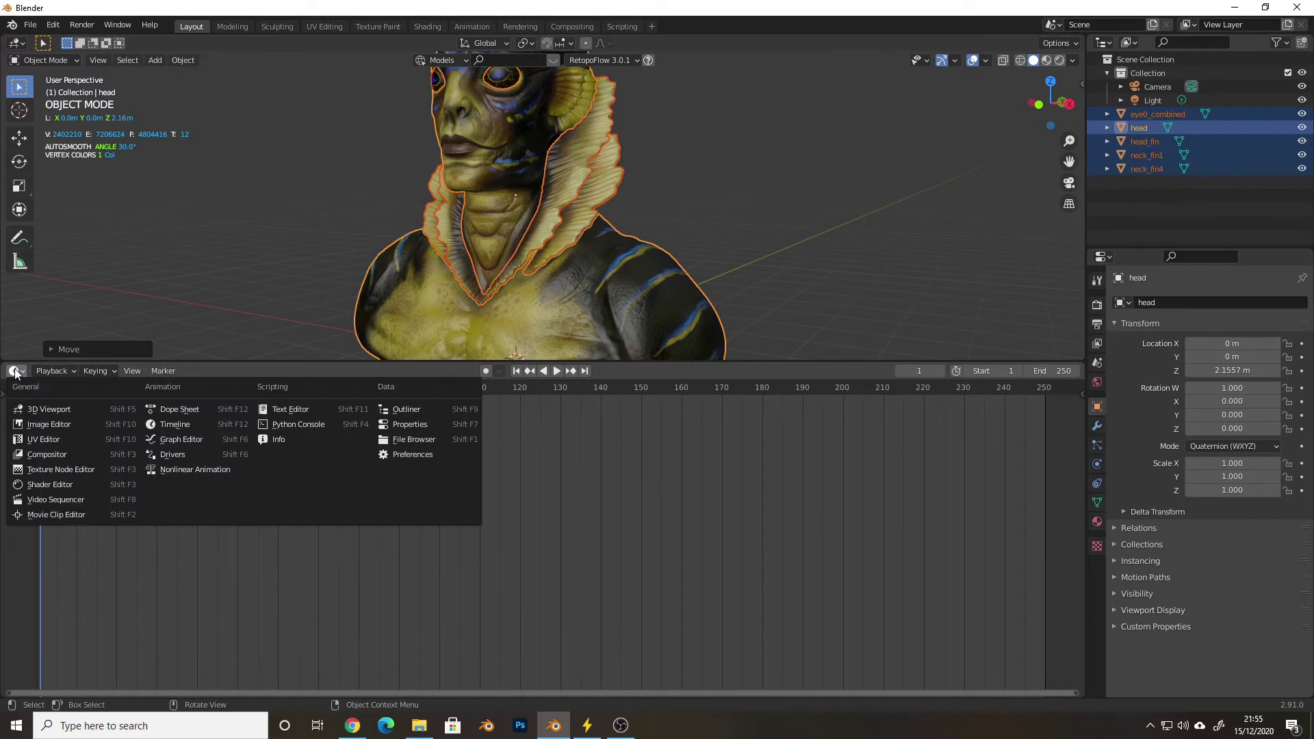
left_click(62, 485)
Select only the head mesh and assign the existing material named Material to it, leaving the material name as it is
left_click(610, 264)
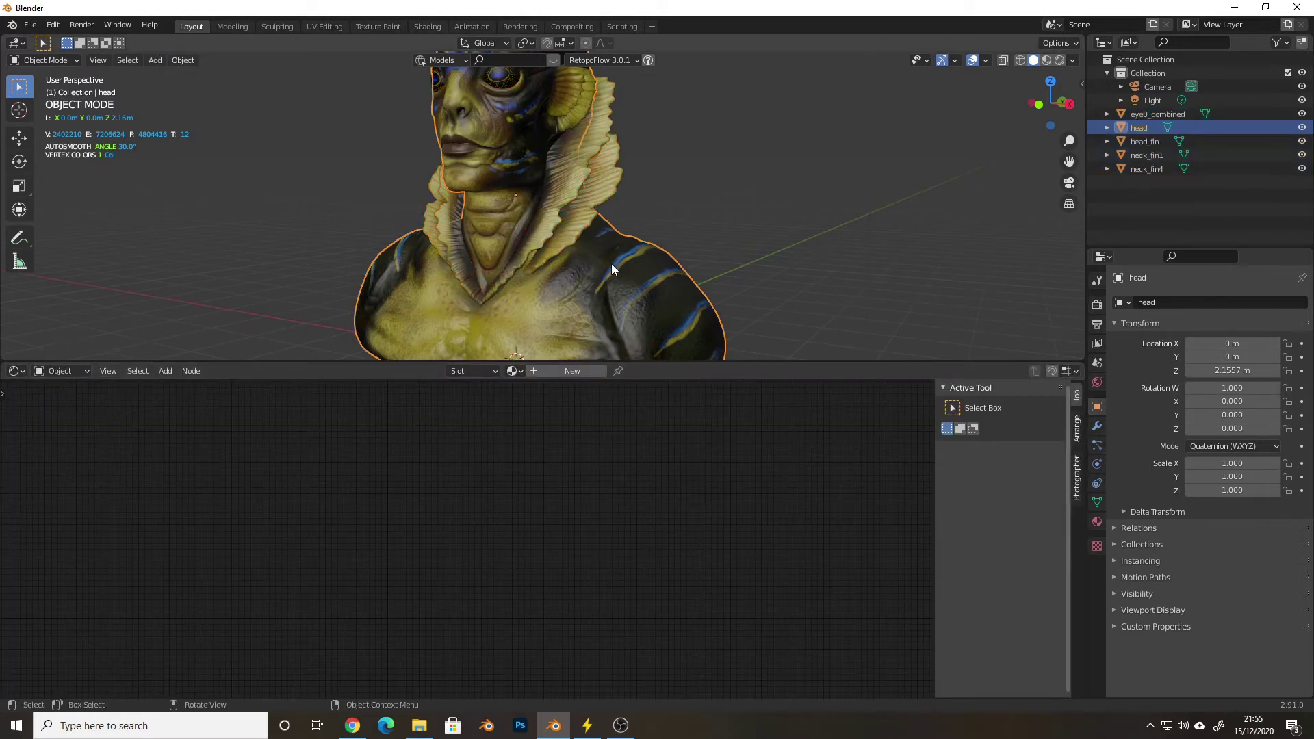
left_click(1097, 522)
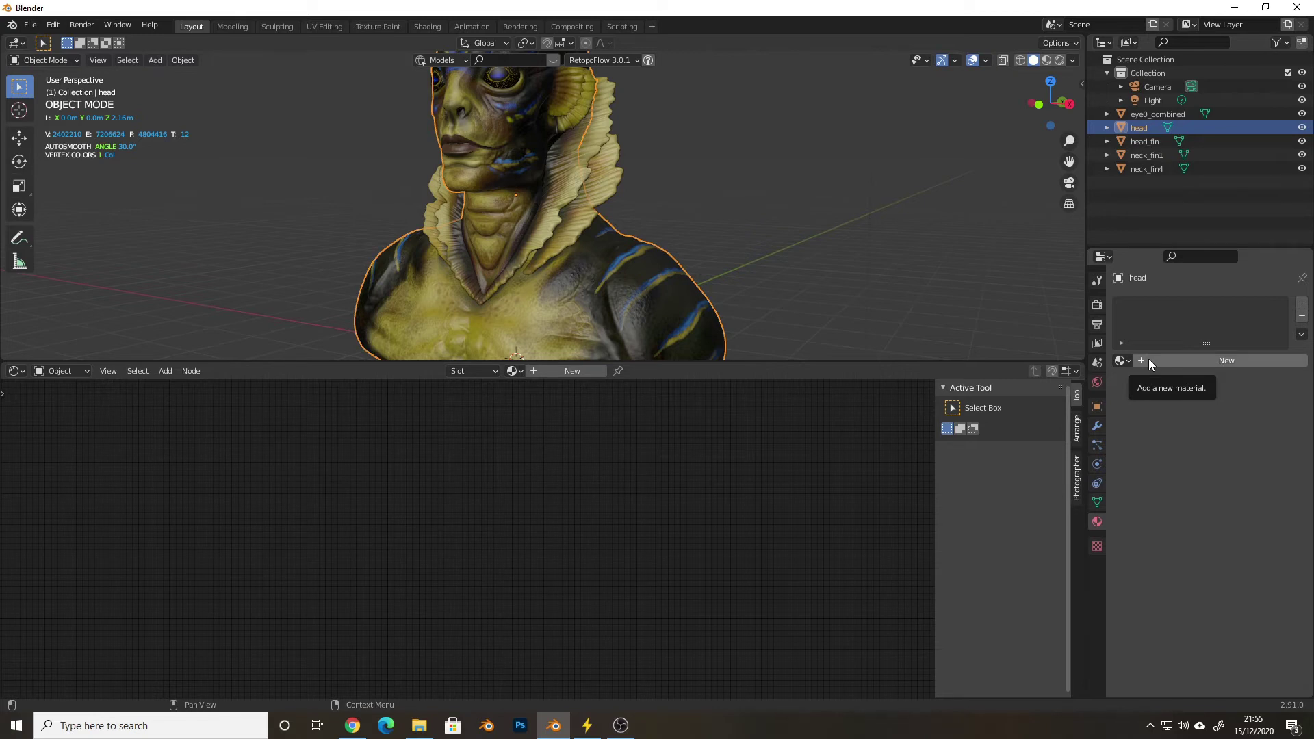
left_click(1125, 361)
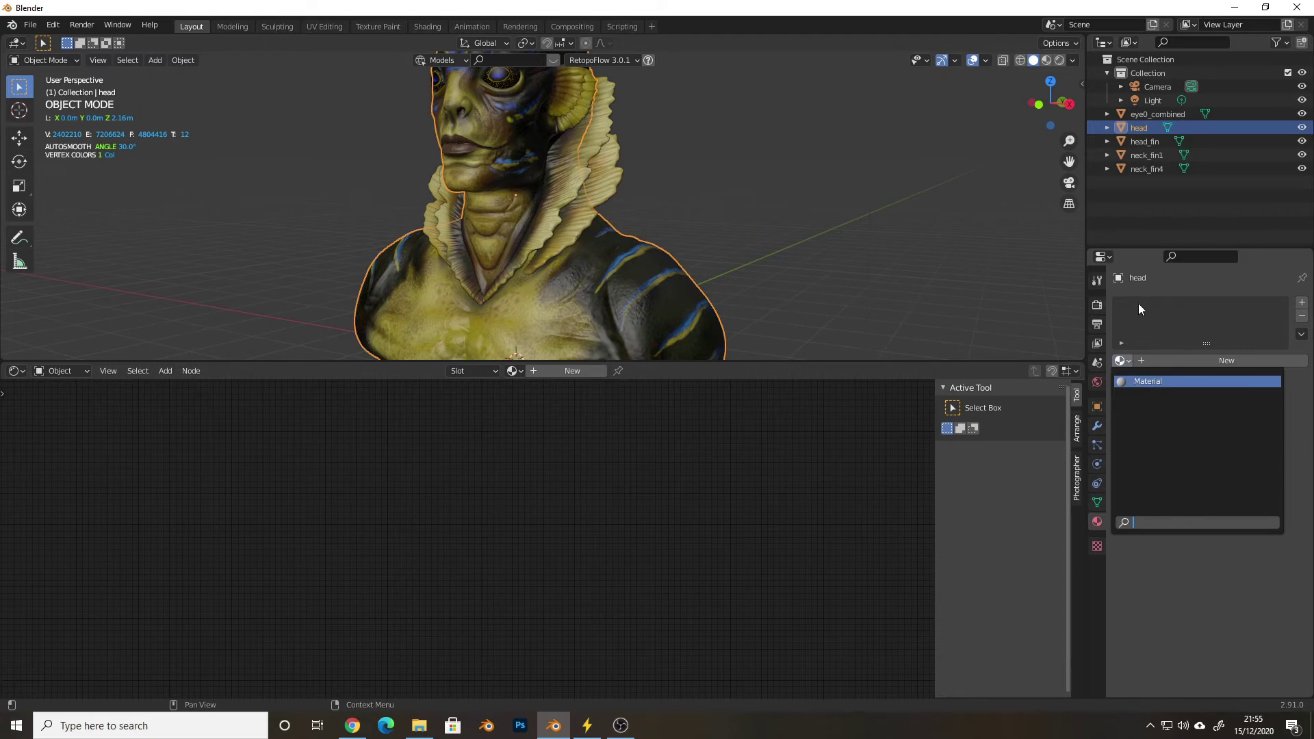
key("Return")
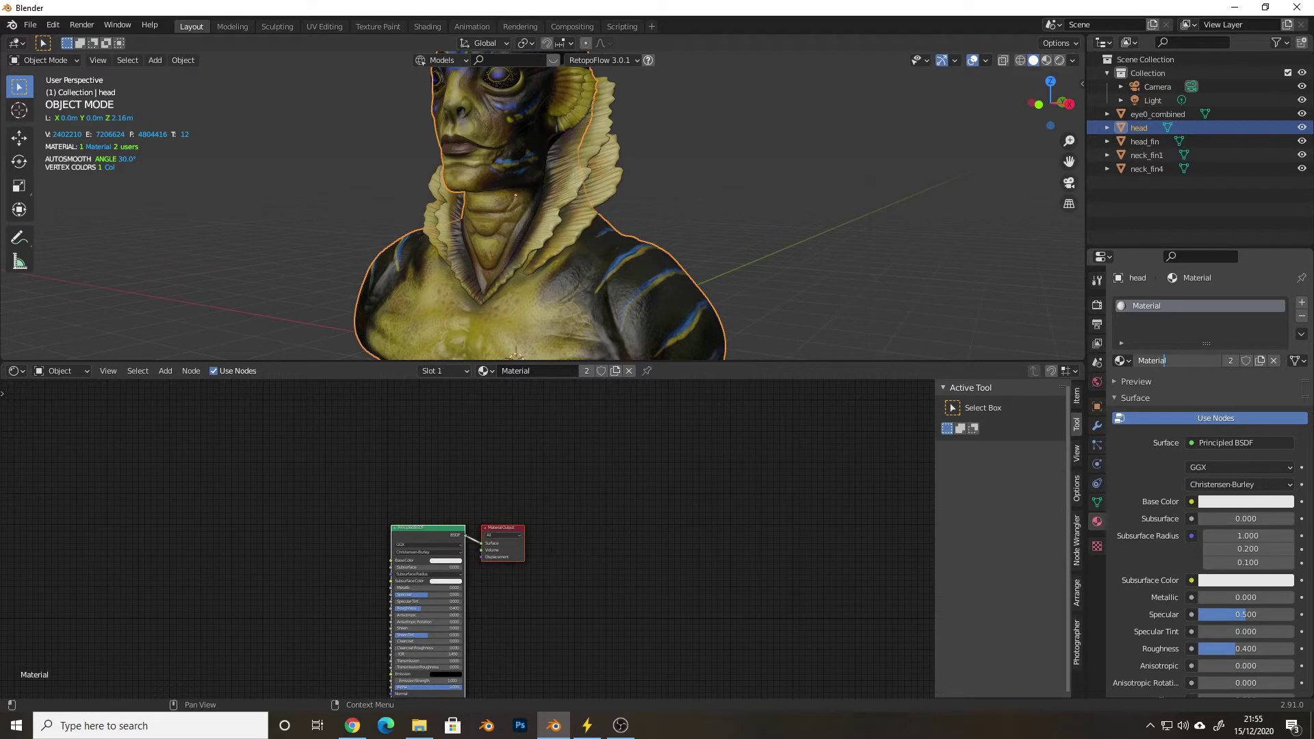
left_click(547, 547)
right_click(547, 544)
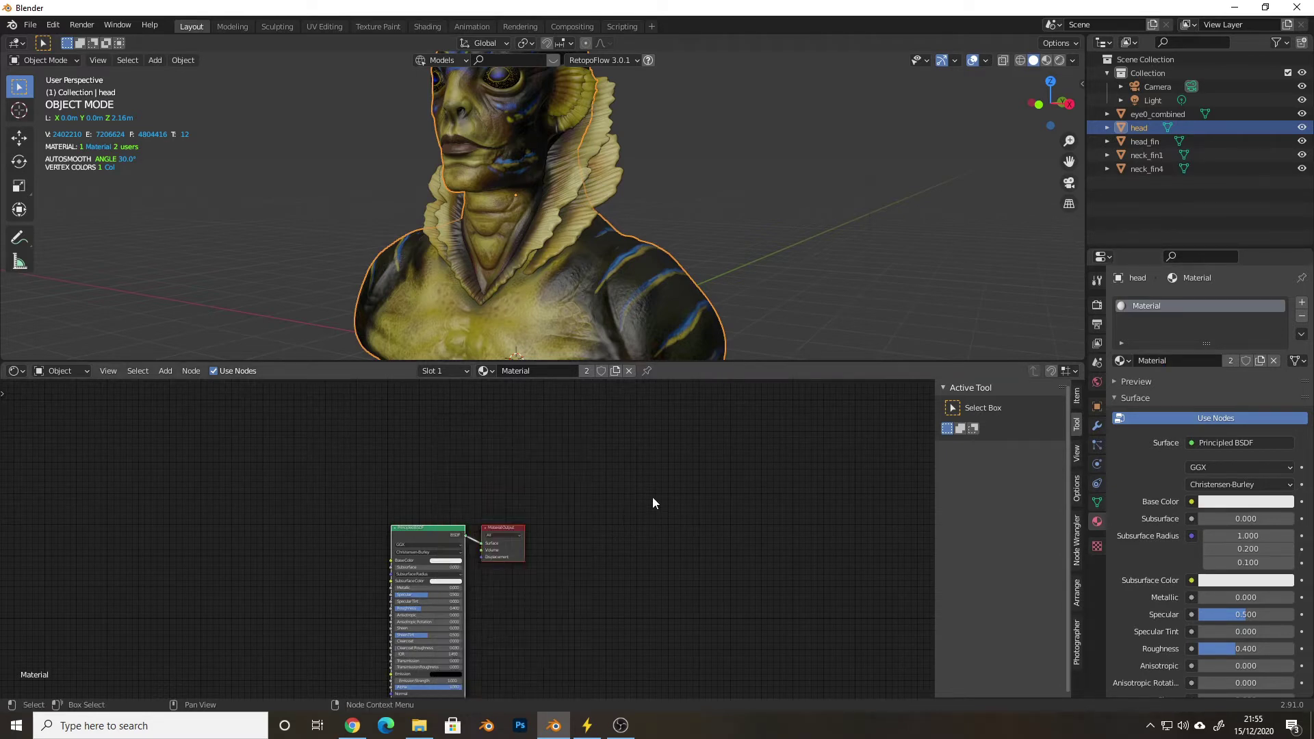
middle_click_drag(578, 535, 650, 476)
scroll(617, 501, "up", 2)
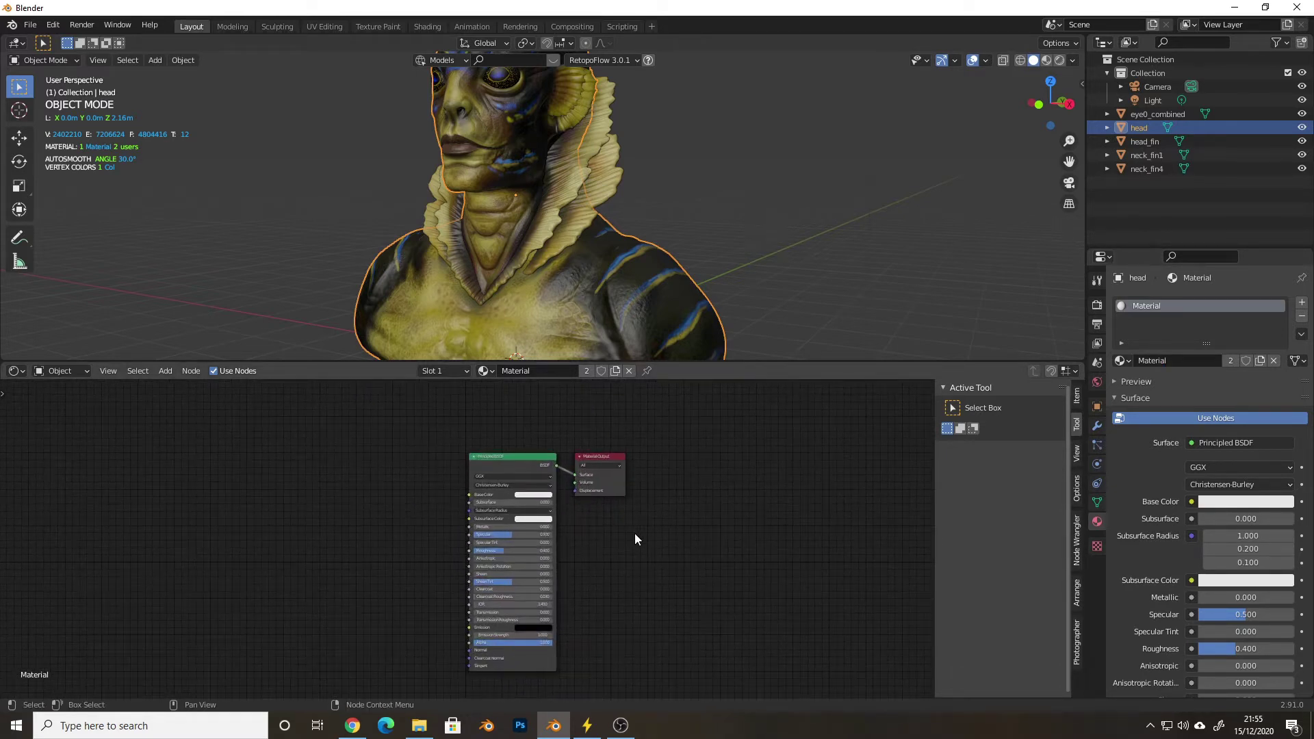
scroll(635, 532, "up", 2)
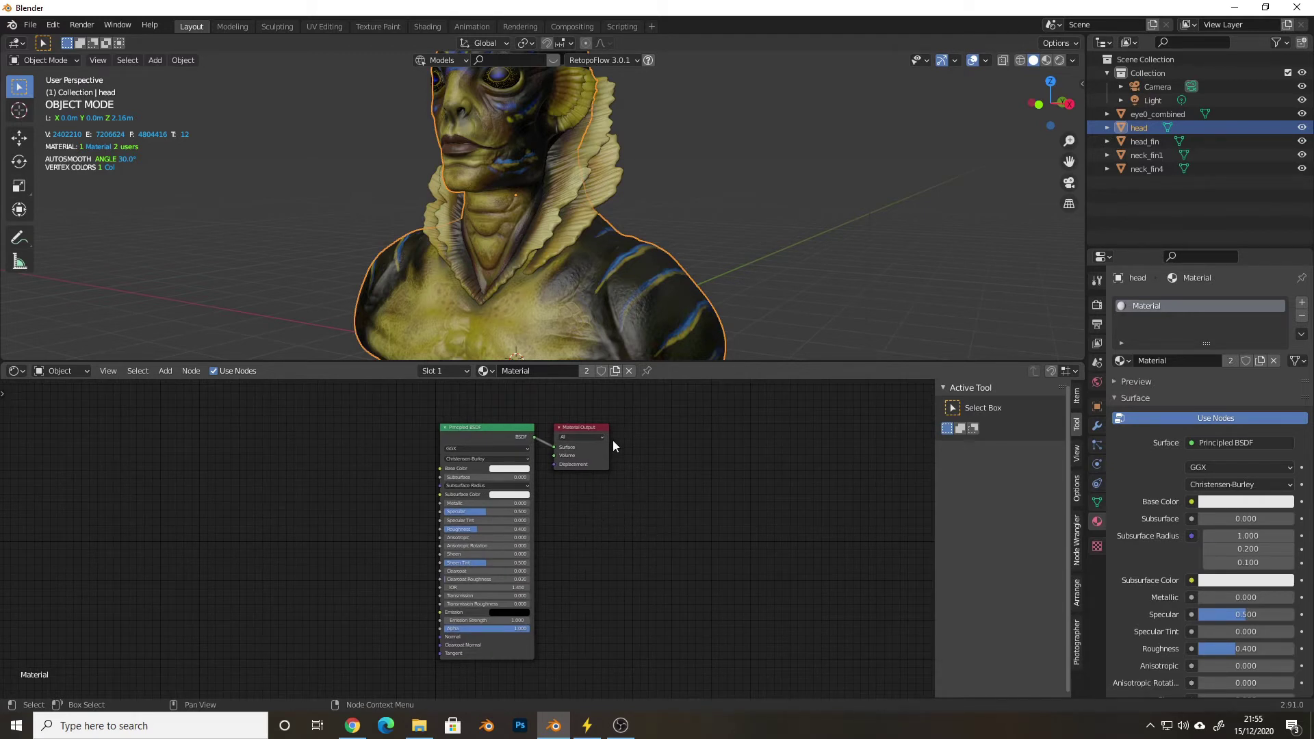
Switch the viewport to rendered shading and try a slightly different base color on the head's Principled BSDF
left_click(1060, 62)
mouse_move(1003, 87)
middle_mouse_down()
mouse_move(728, 253)
mouse_move(739, 234)
middle_mouse_up()
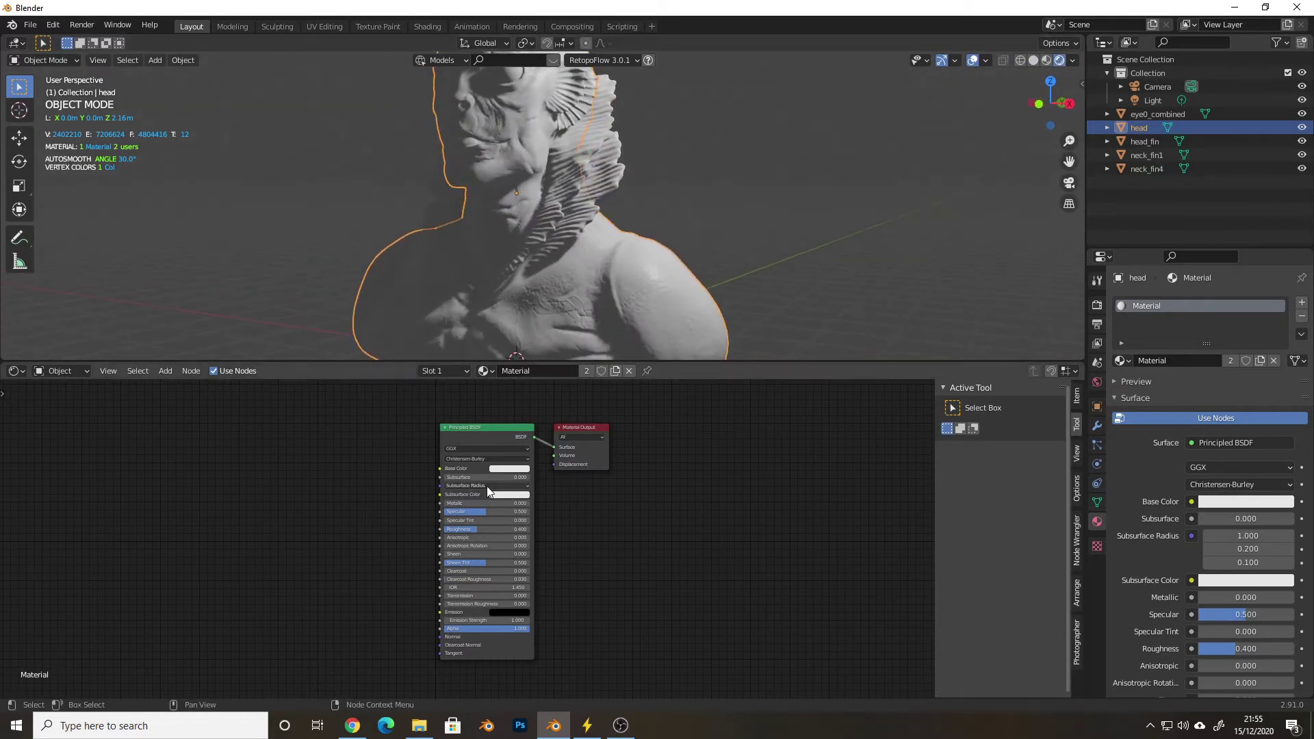
left_click(497, 468)
left_click_drag(538, 401, 522, 384)
scroll(527, 224, "down", 2)
middle_click_drag(527, 224, 532, 205)
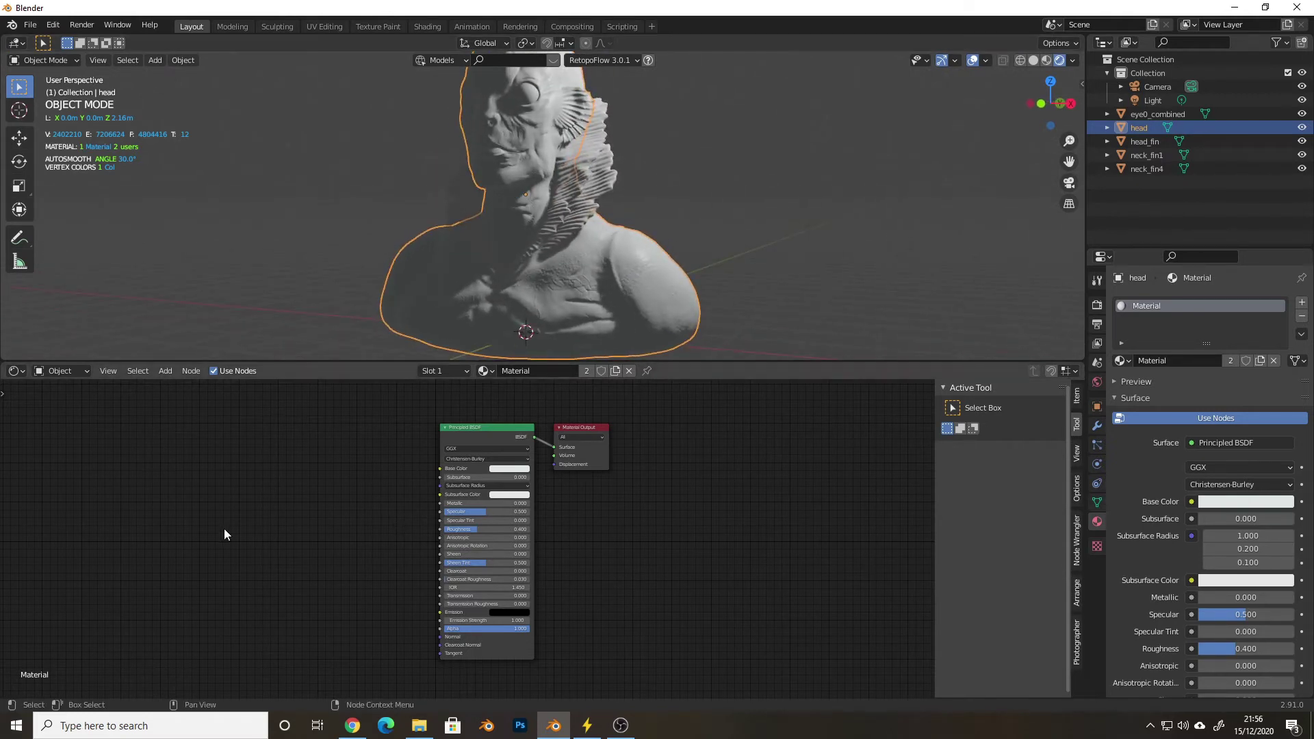
Add a Vertex Color node beside the Principled BSDF and connect its Color output to the Base Color input
middle_click_drag(267, 516, 288, 516)
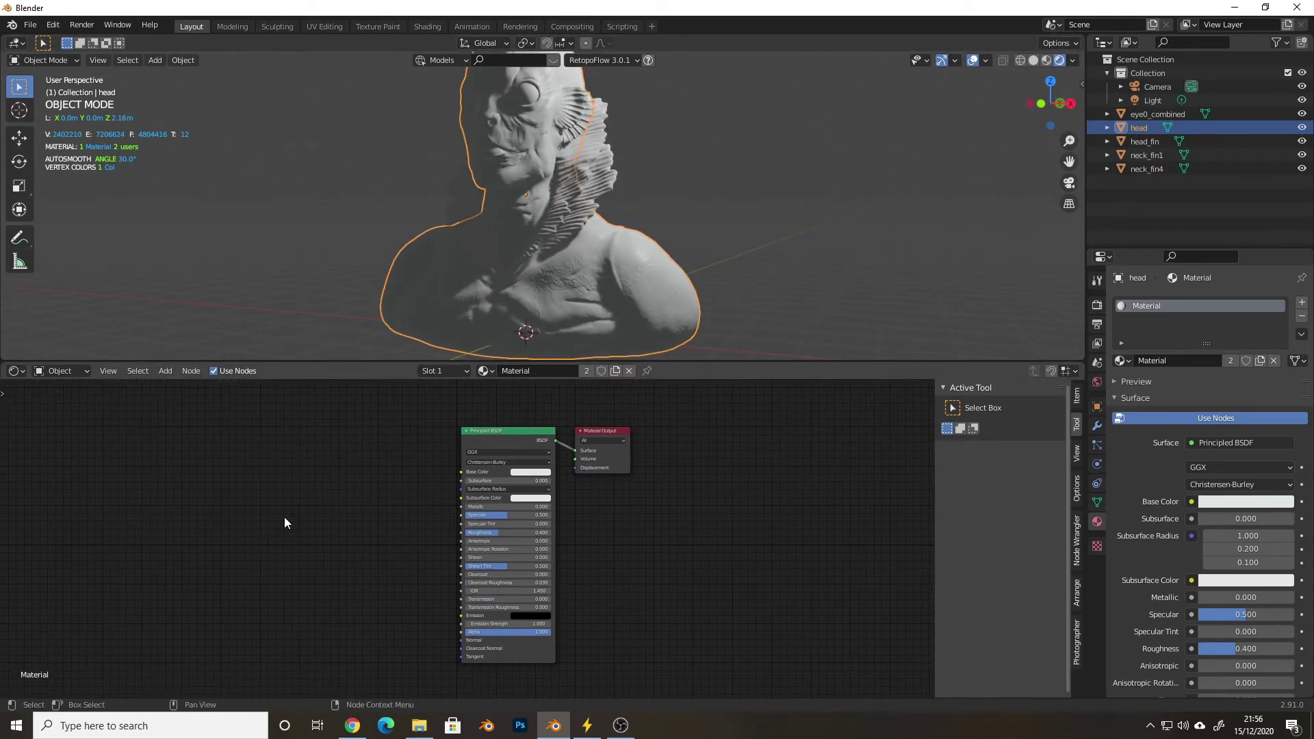
key("shift+a")
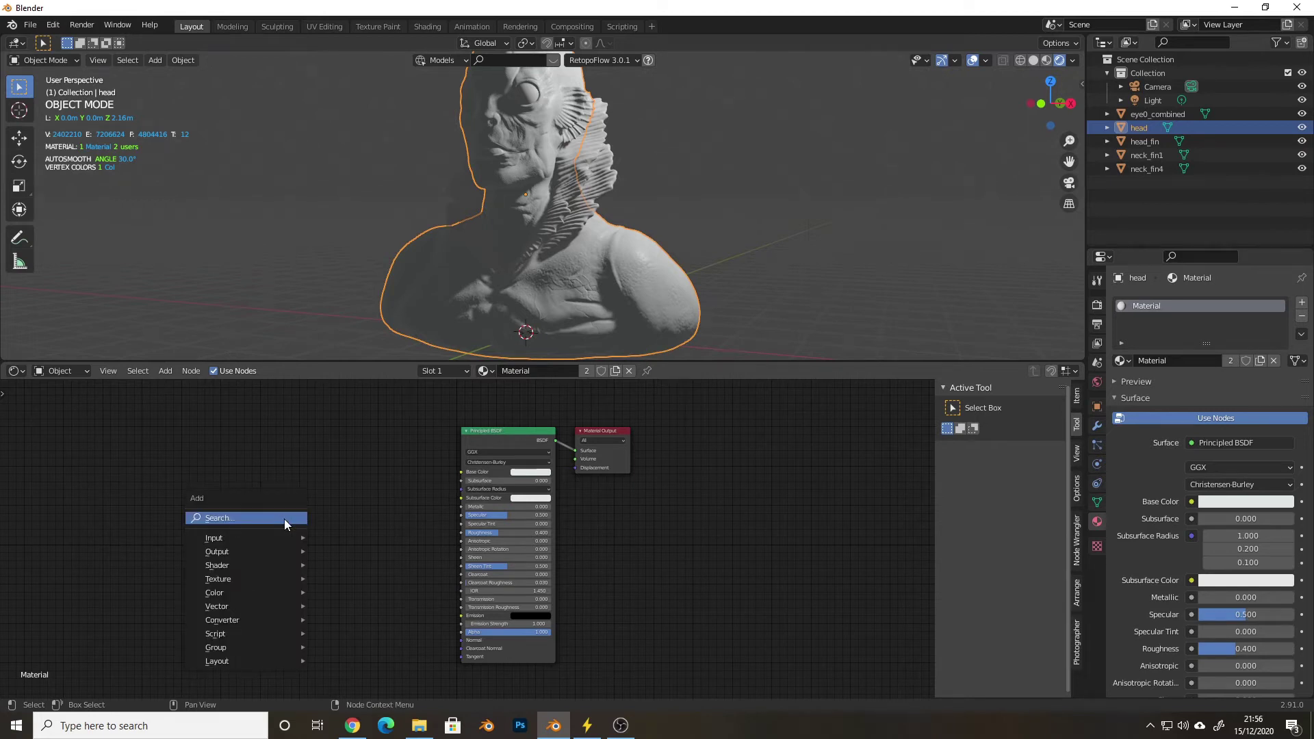
mouse_move(281, 538)
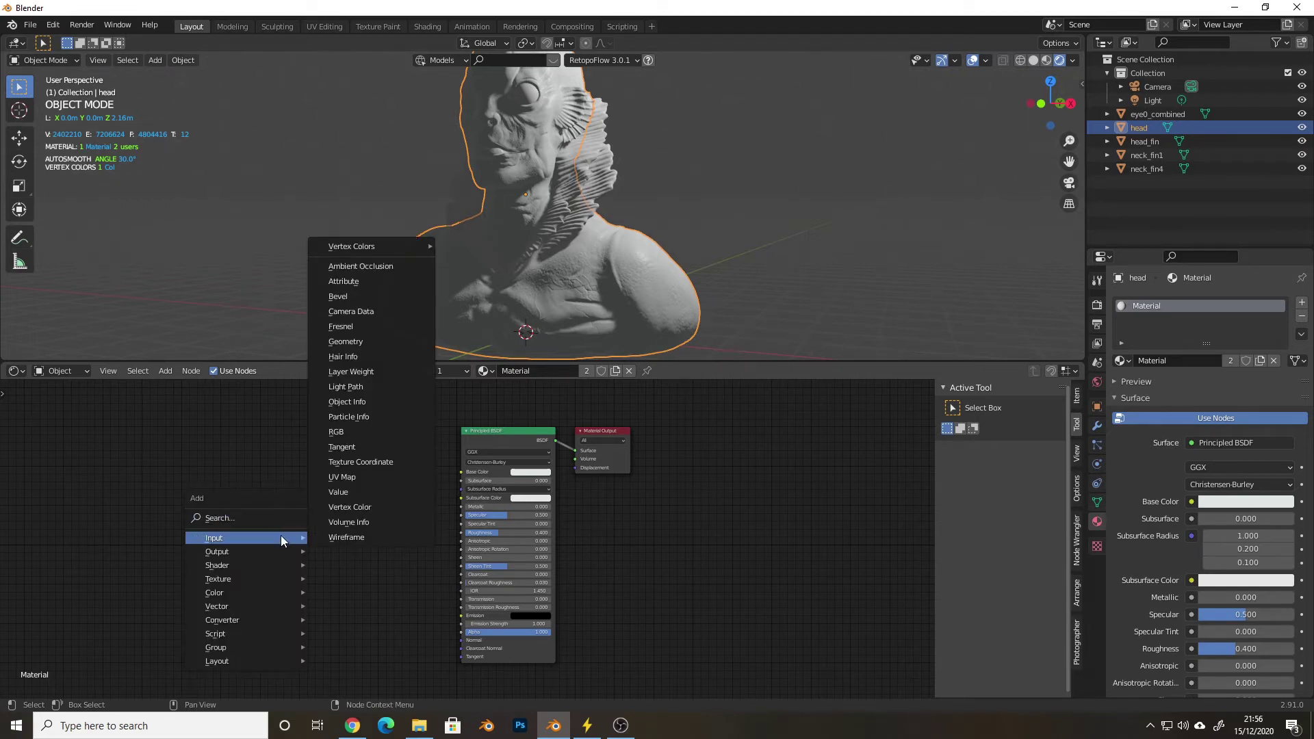
left_click(352, 509)
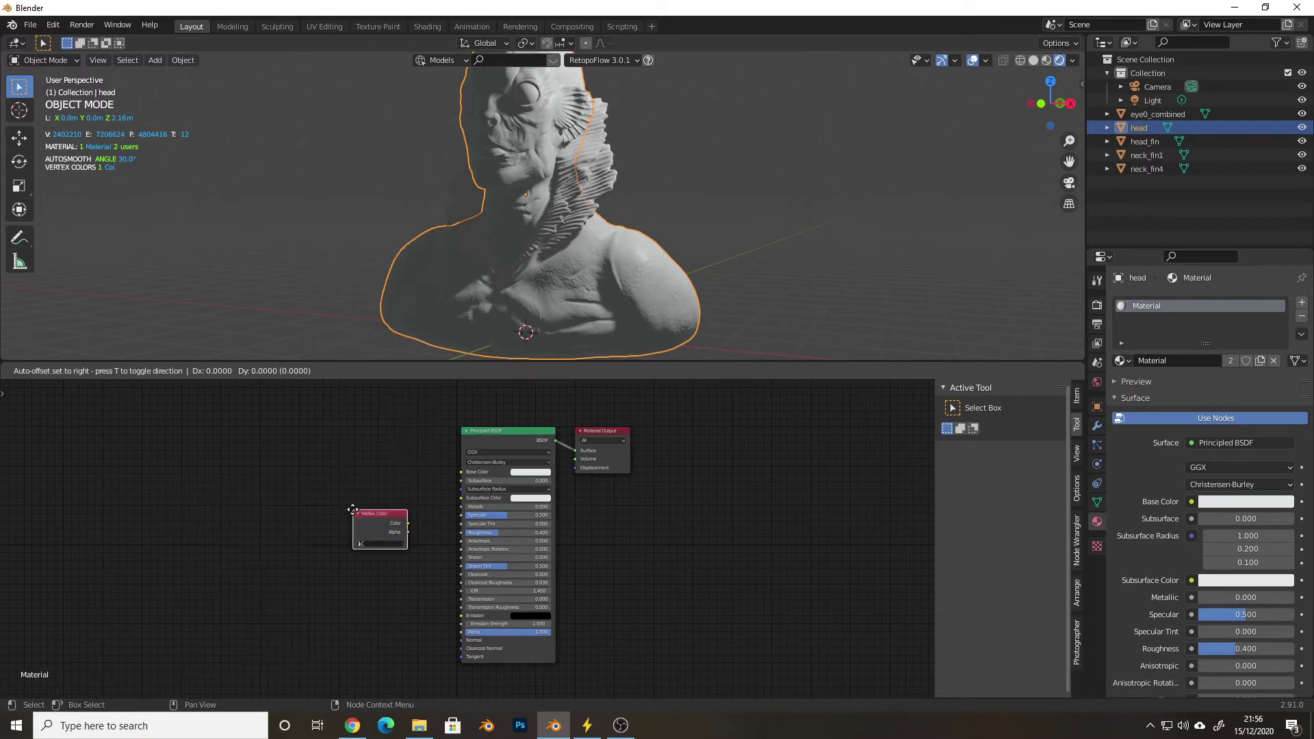
left_click(294, 458)
scroll(334, 483, "up", 1)
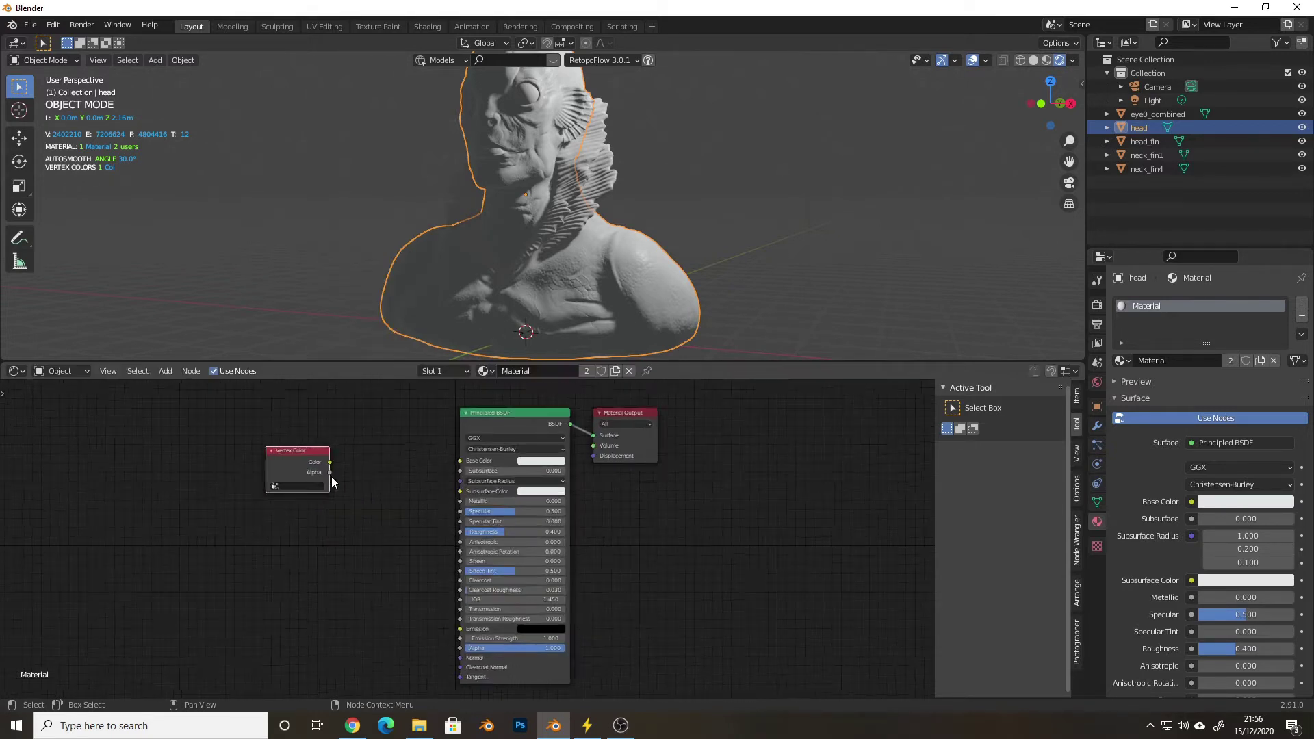
scroll(332, 483, "up", 2)
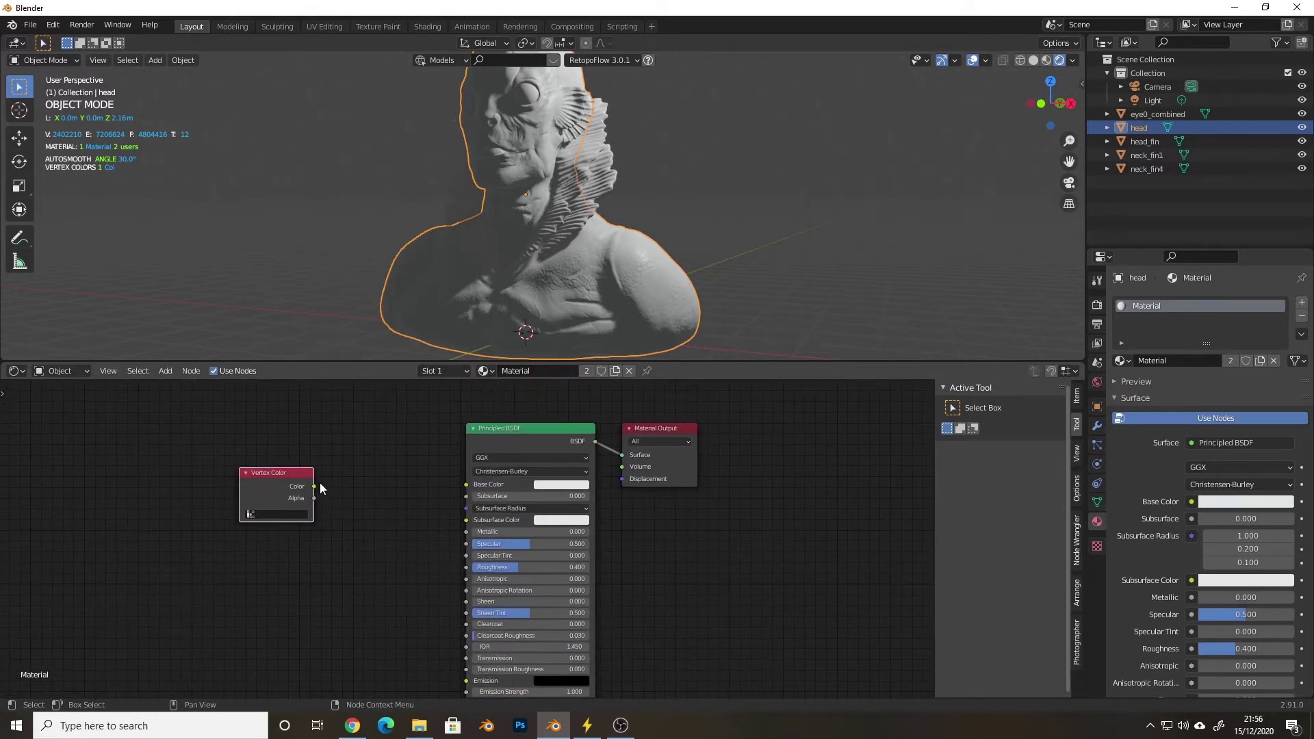
mouse_move(314, 487)
left_mouse_down()
mouse_move(392, 486)
mouse_move(409, 500)
mouse_move(466, 486)
left_mouse_up()
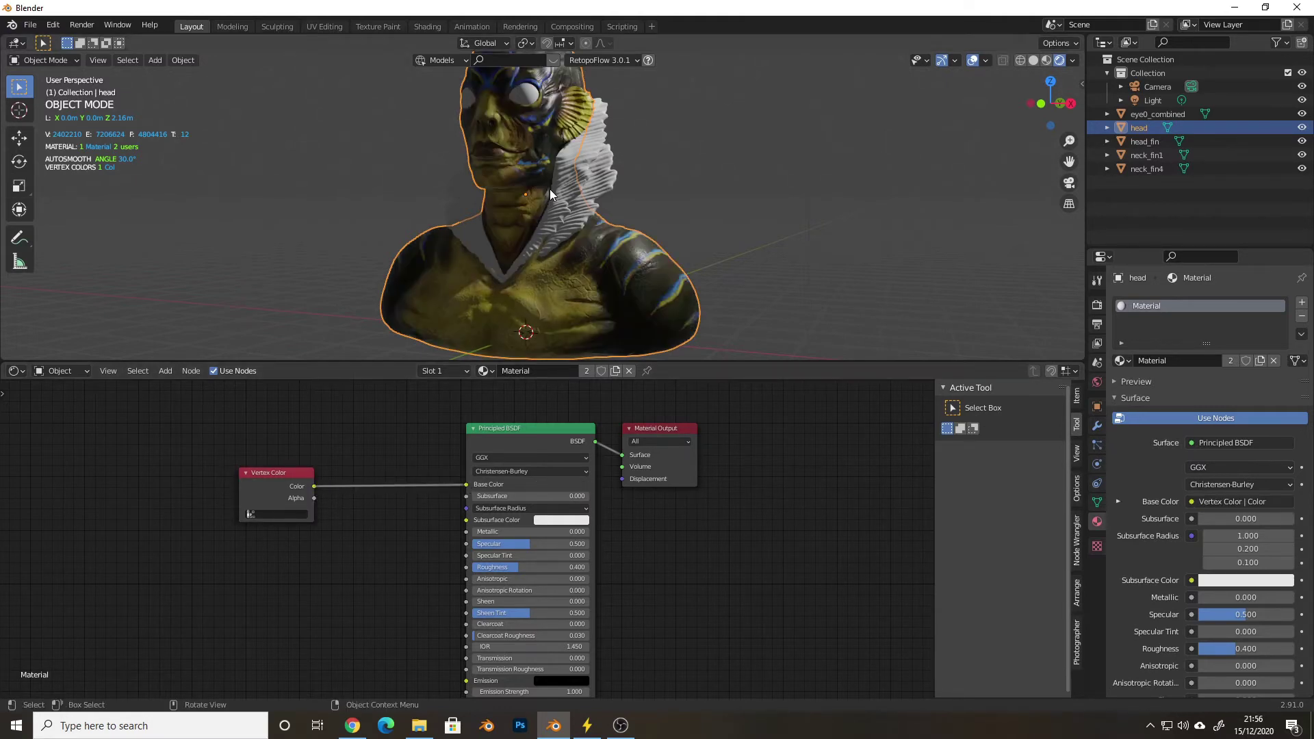
Lower the Principled BSDF roughness to 0.255 and check the shine on the bust
mouse_move(594, 199)
middle_mouse_down()
mouse_move(577, 212)
mouse_move(594, 219)
mouse_move(580, 200)
middle_mouse_up()
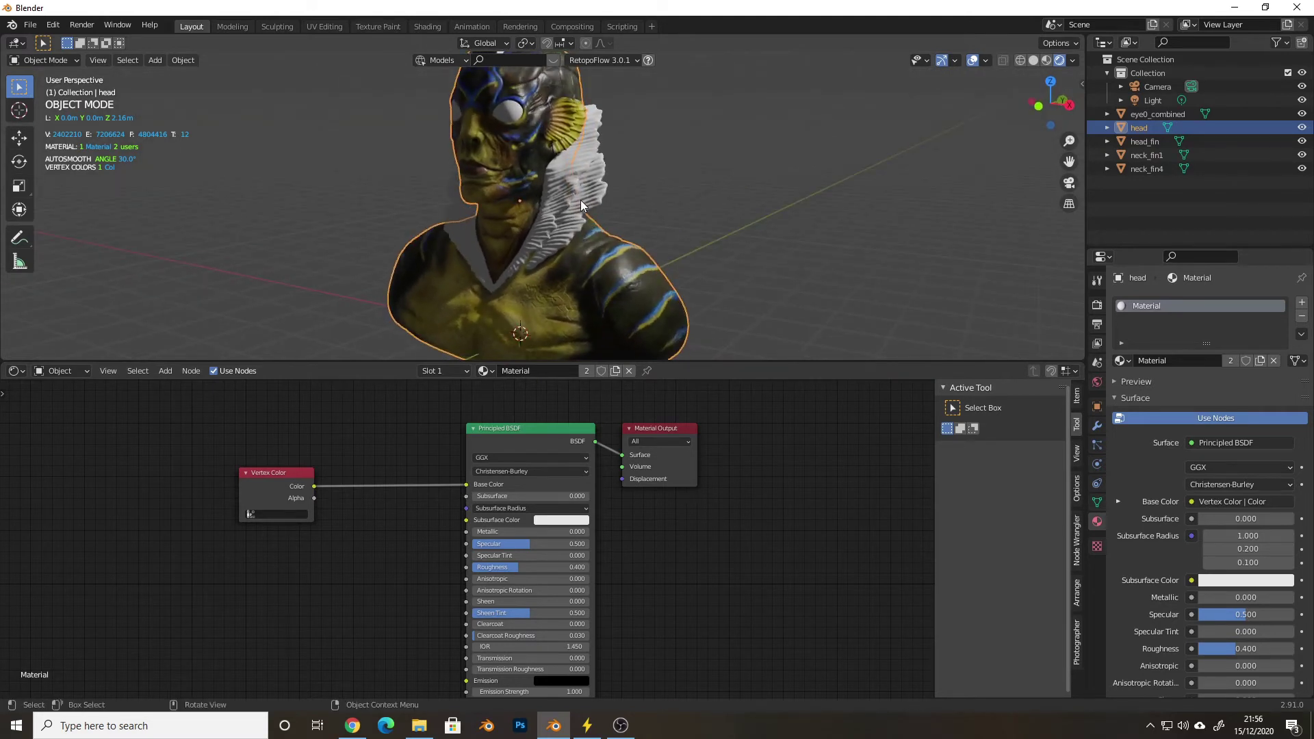
scroll(581, 200, "up", 2)
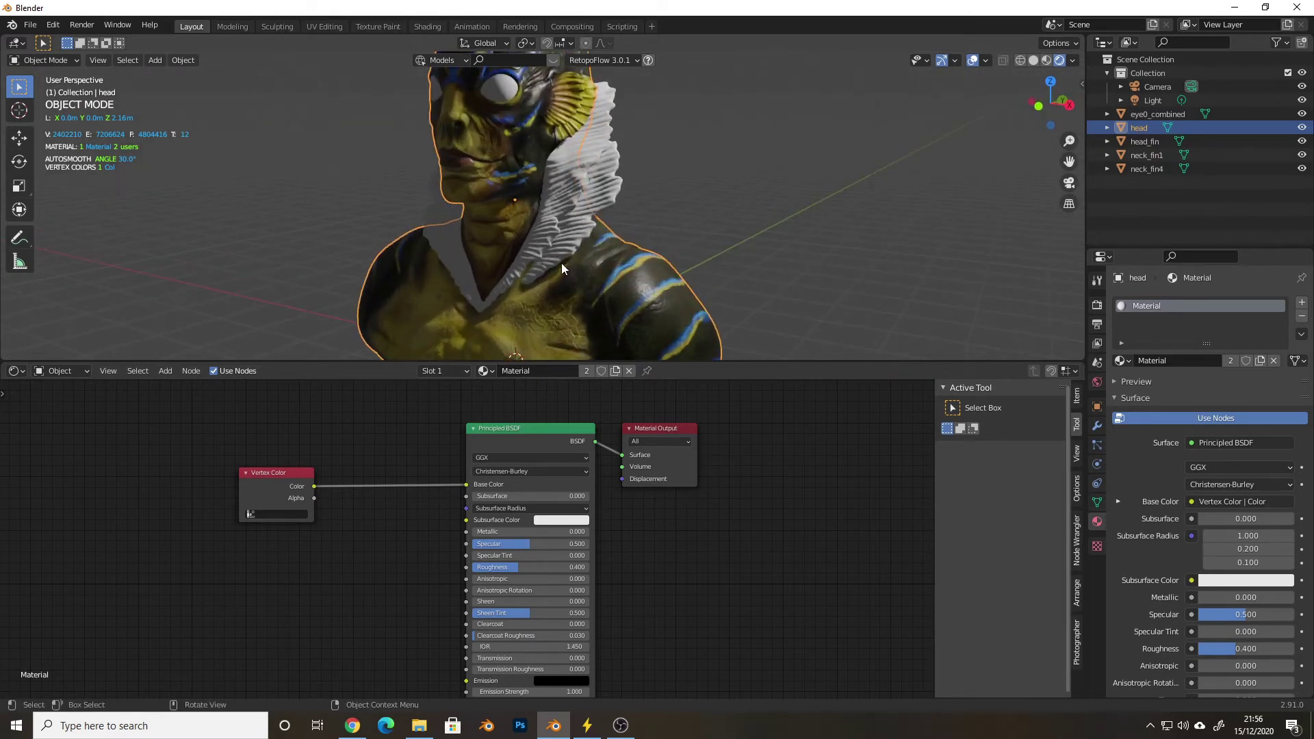
middle_click_drag(528, 286, 552, 269)
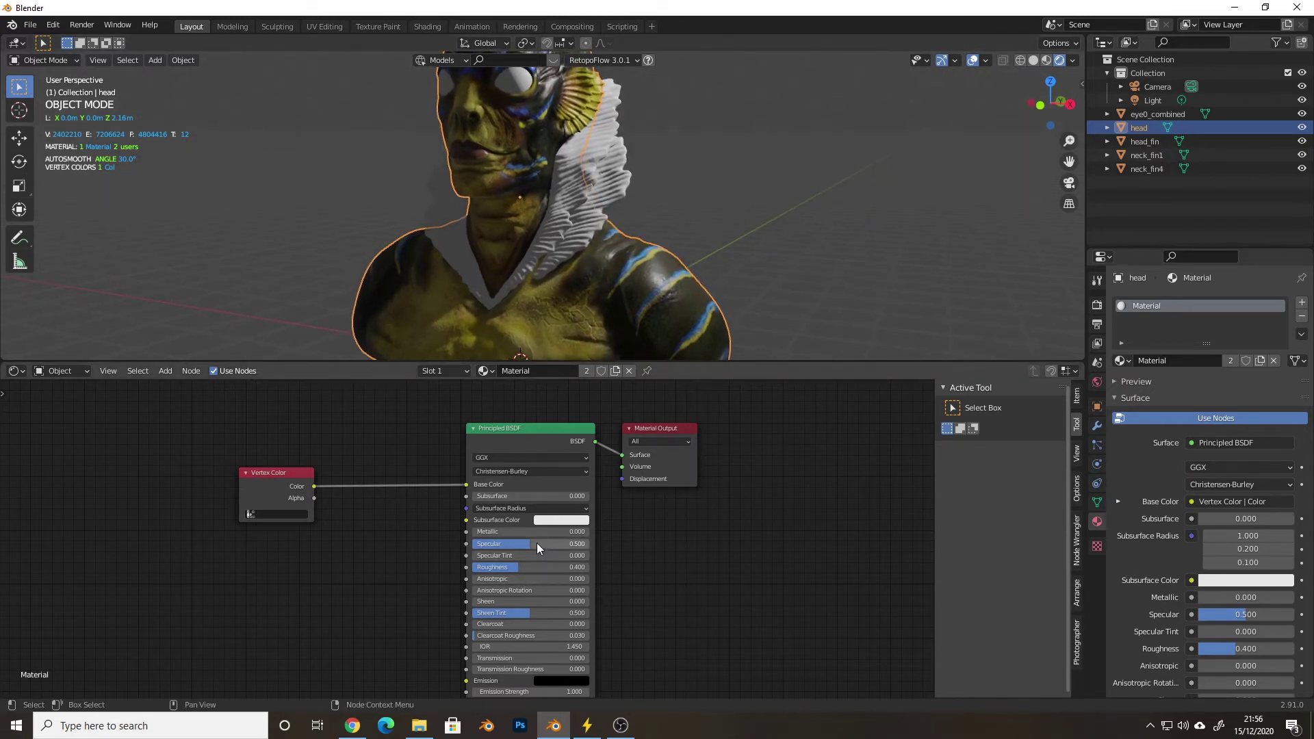
left_click_drag(515, 565, 489, 567)
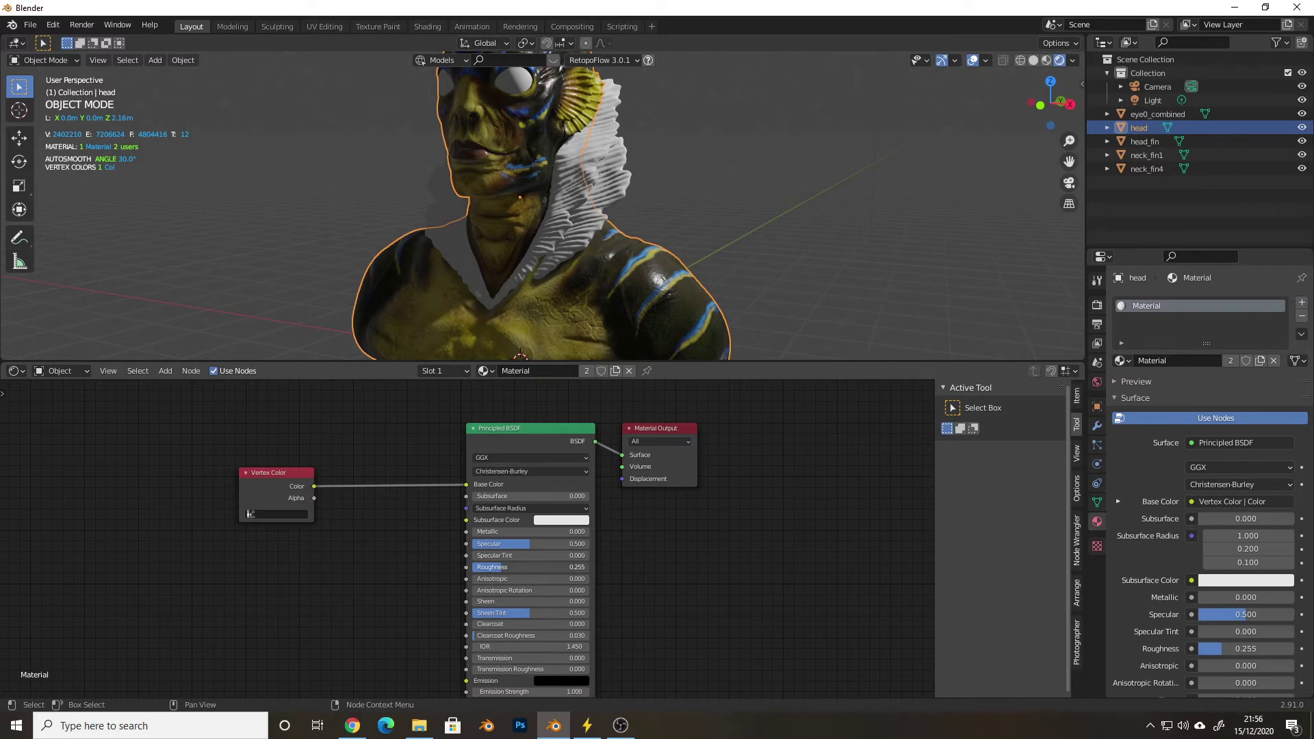
mouse_move(602, 293)
middle_mouse_down()
mouse_move(640, 293)
mouse_move(609, 307)
middle_mouse_up()
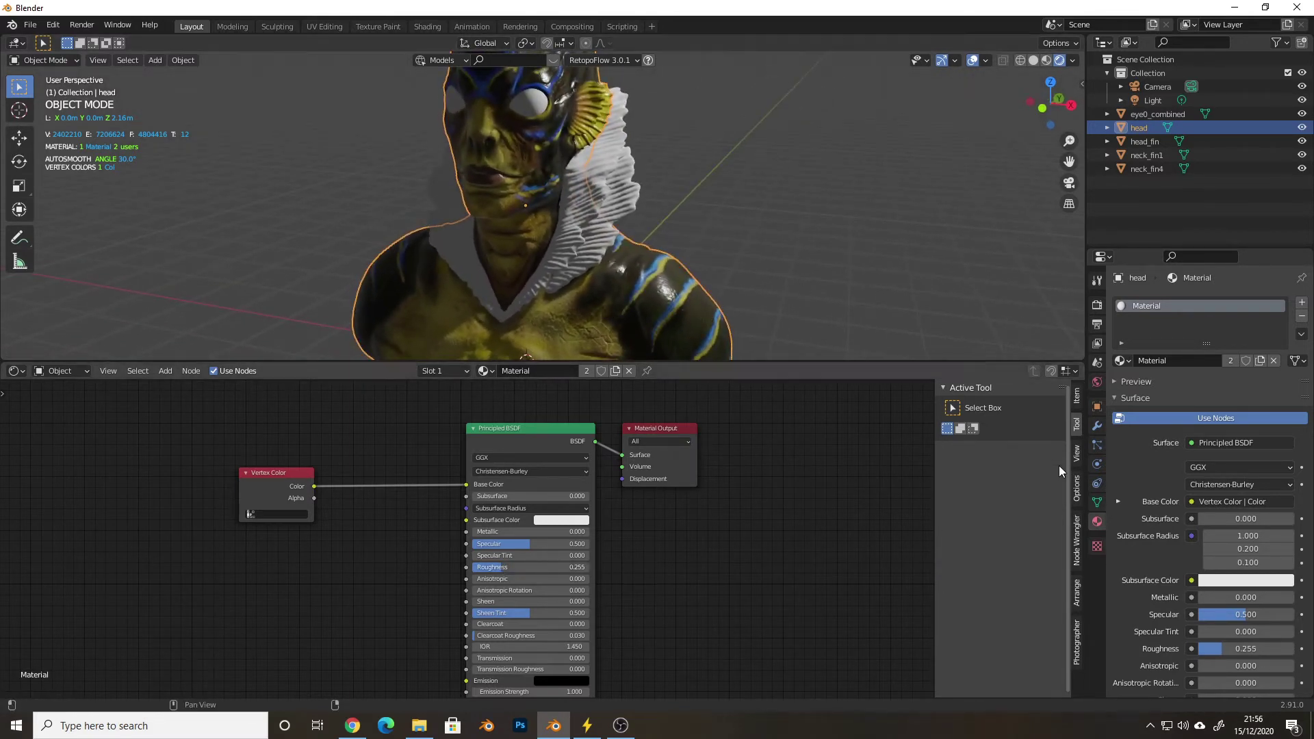
Assign the existing material named Material to both neck fin meshes, neck_fin4 and neck_fin1
left_click(622, 207)
left_click(1121, 361)
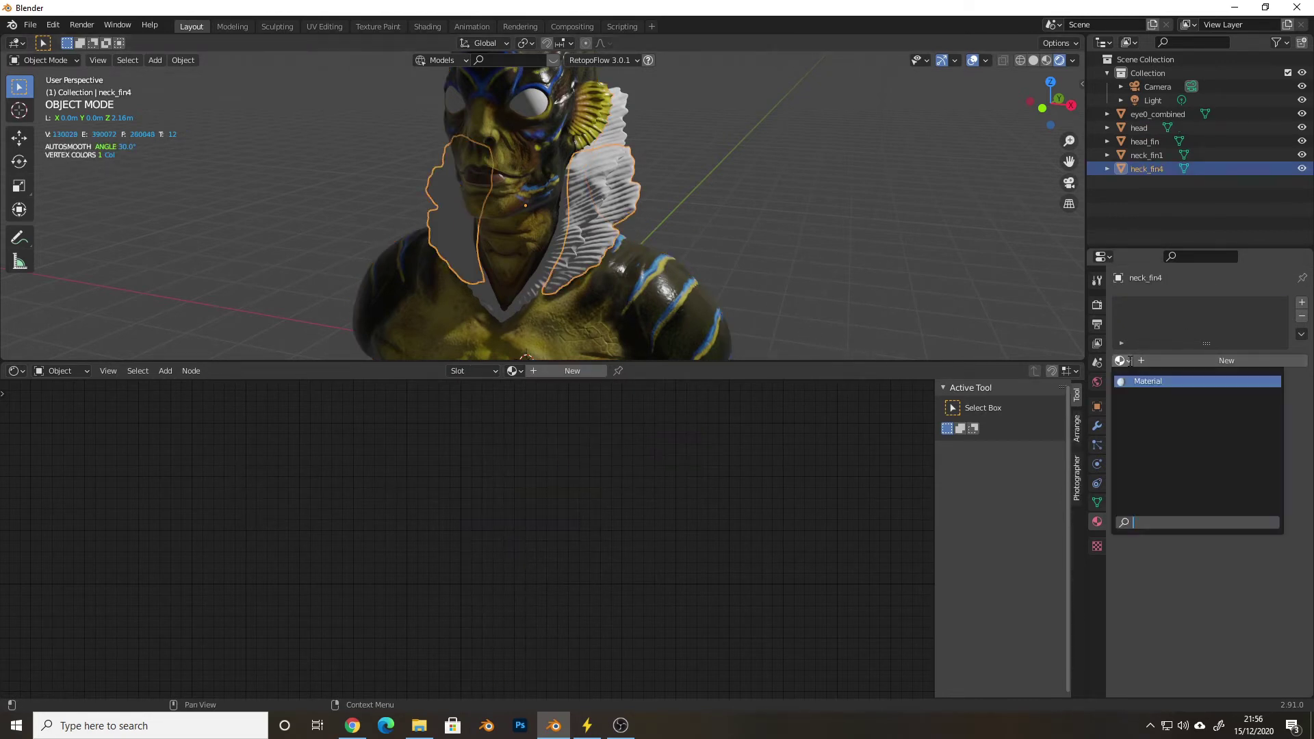
left_click(1157, 381)
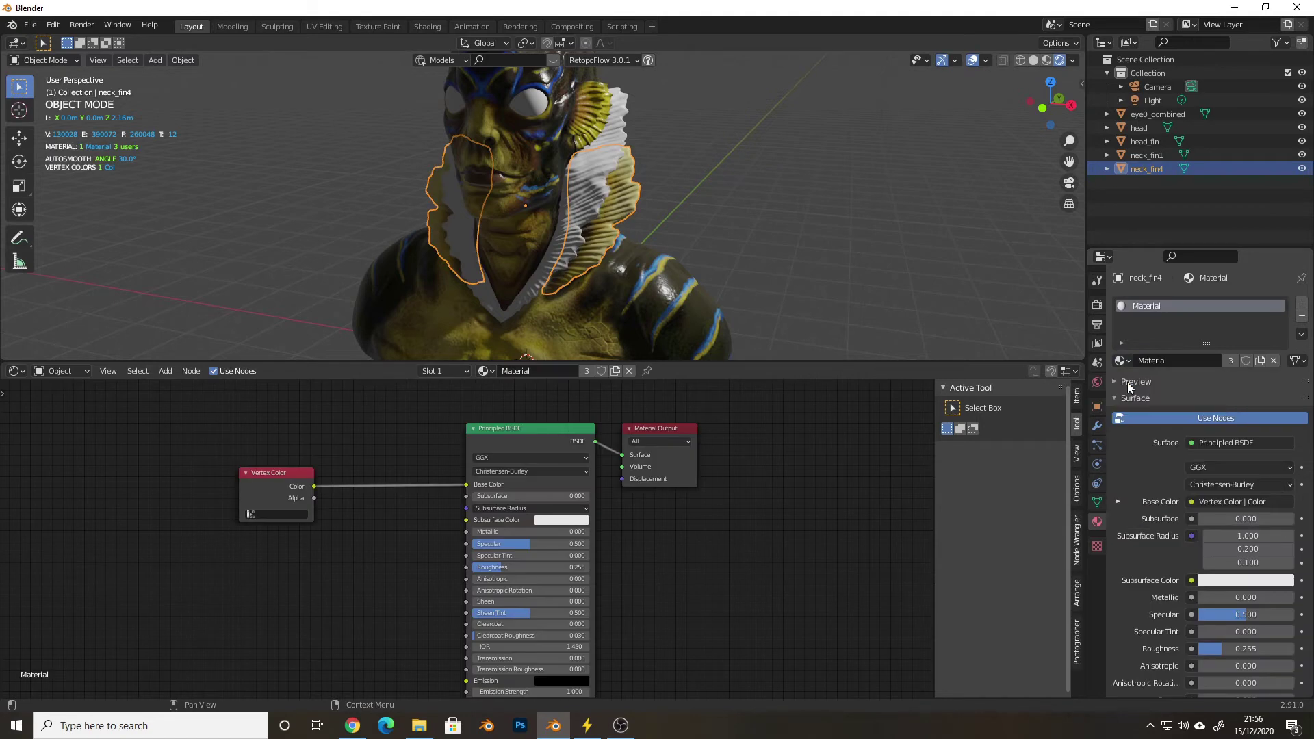
left_click(585, 171)
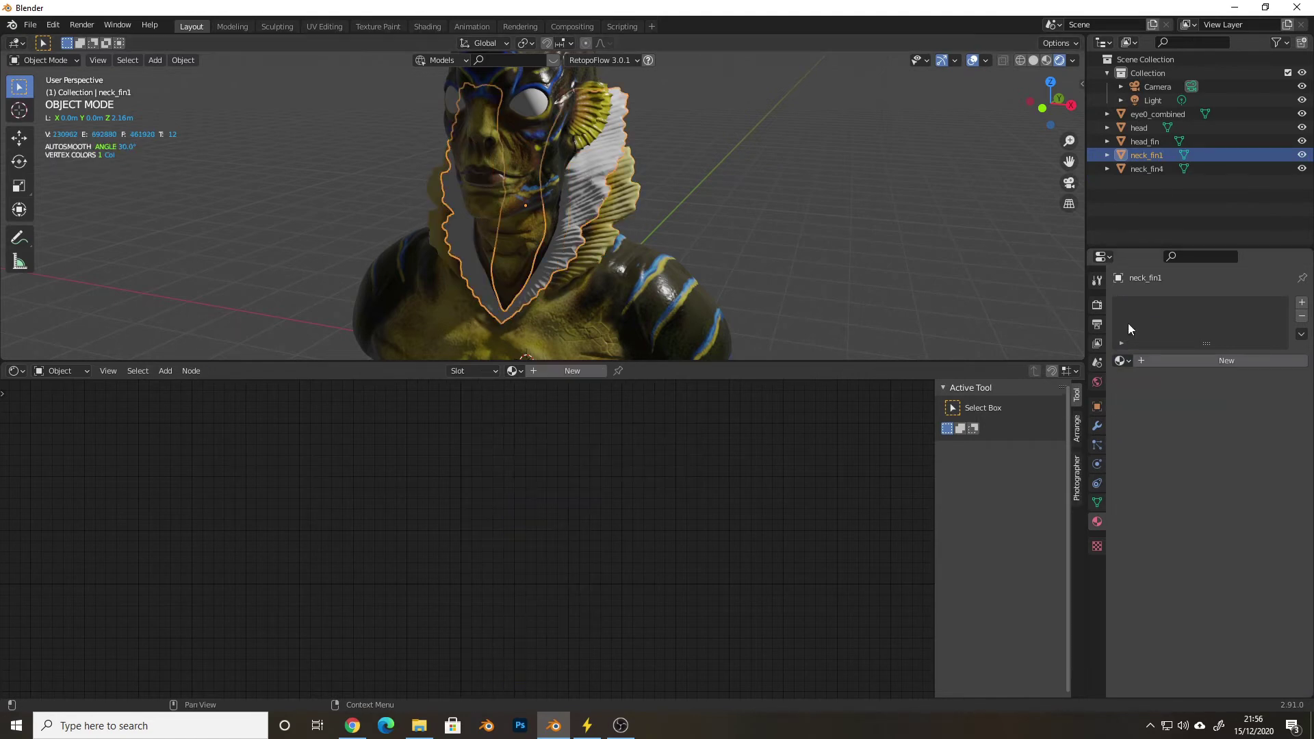
left_click(1122, 361)
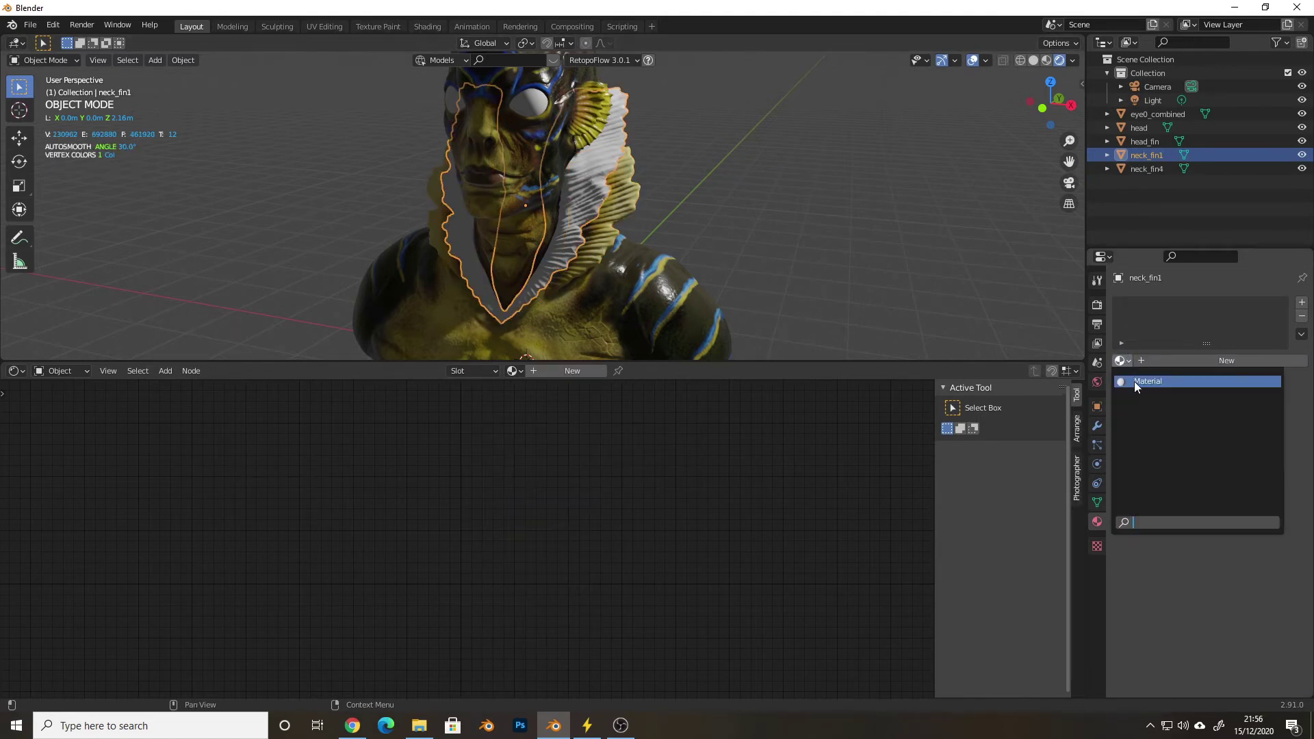
left_click(1135, 380)
Assign the existing material named Material to the eyes mesh, and deselect it
left_click(528, 101)
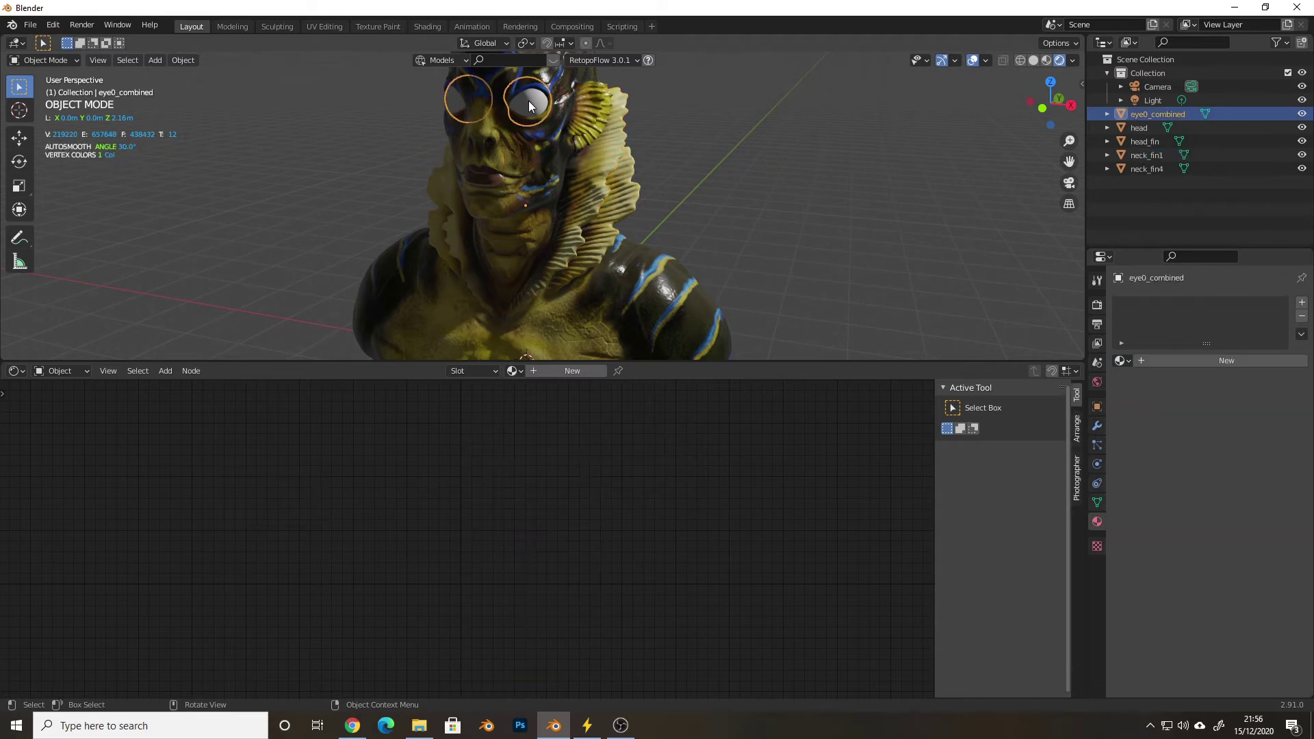
left_click(1122, 360)
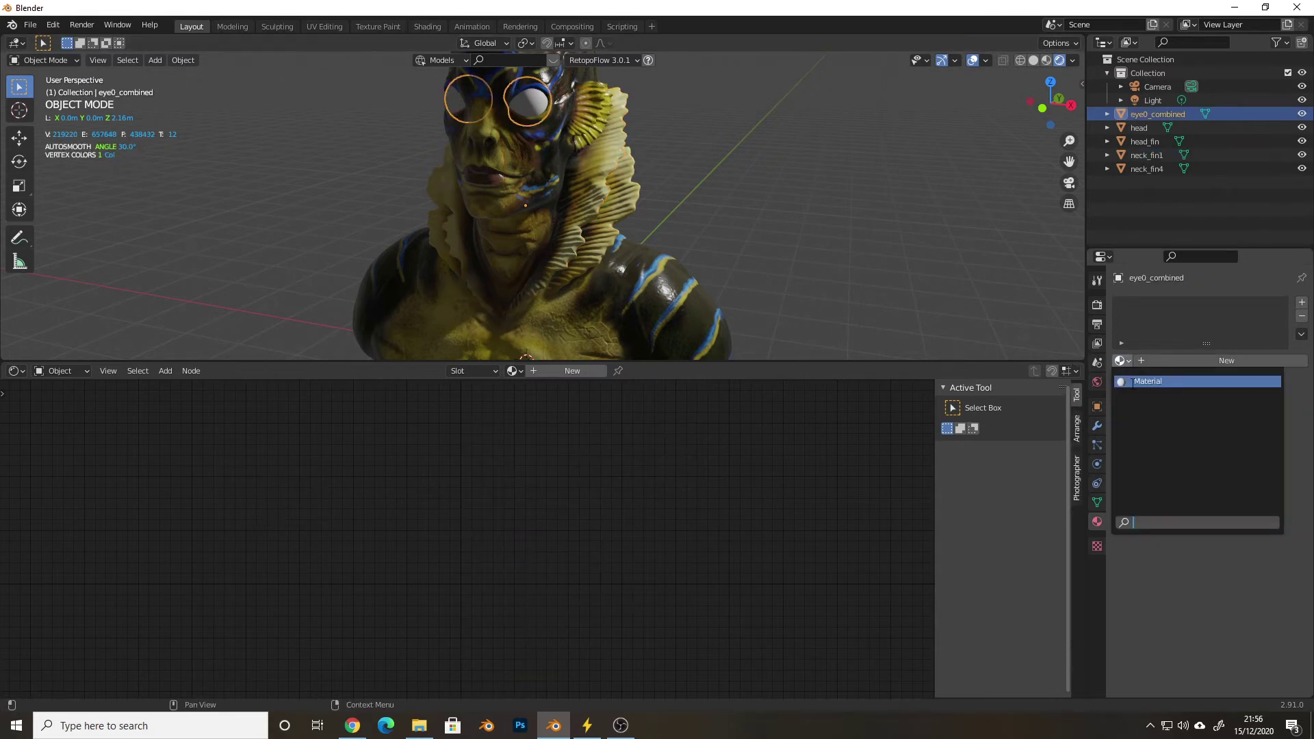
left_click(1130, 381)
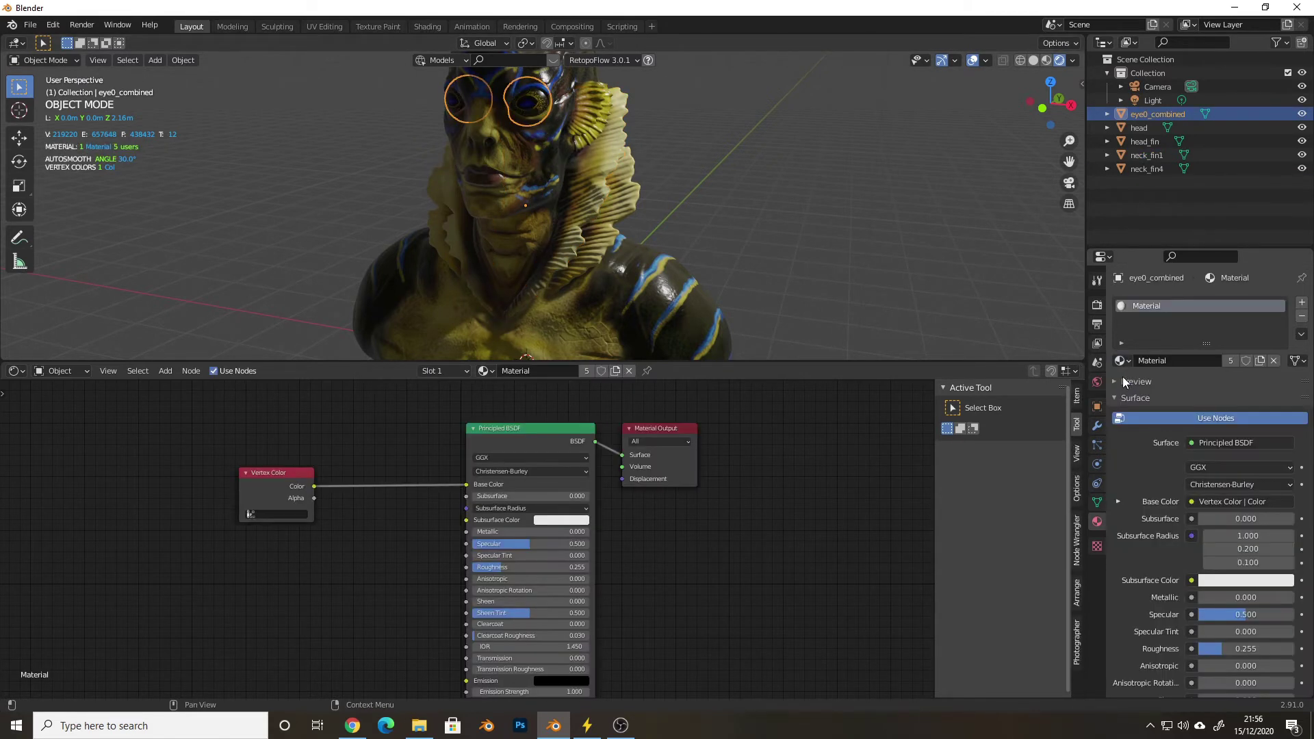
left_click(790, 238)
mouse_move(789, 238)
middle_mouse_down()
mouse_move(815, 223)
mouse_move(787, 227)
middle_mouse_up()
Change the Shader Editor area back to a Timeline and shrink it to a narrow strip below the 3D viewport
left_click(16, 370)
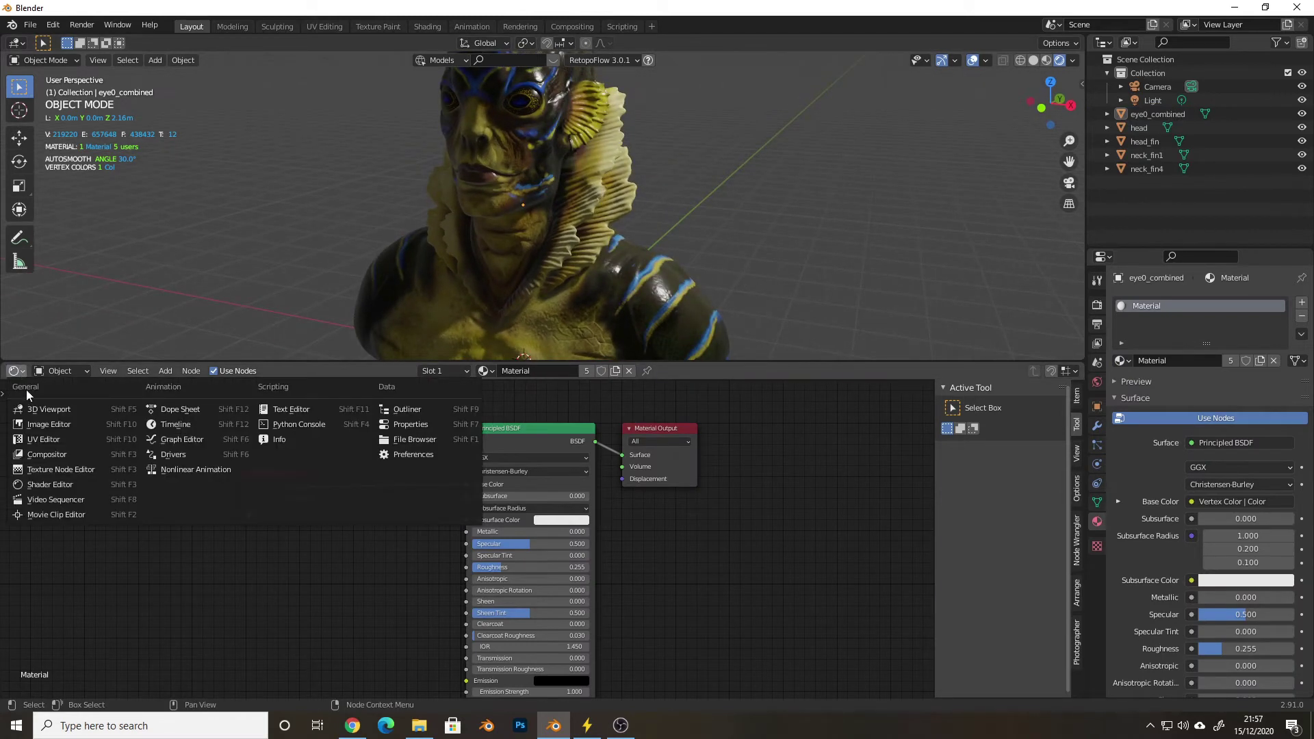
left_click(163, 424)
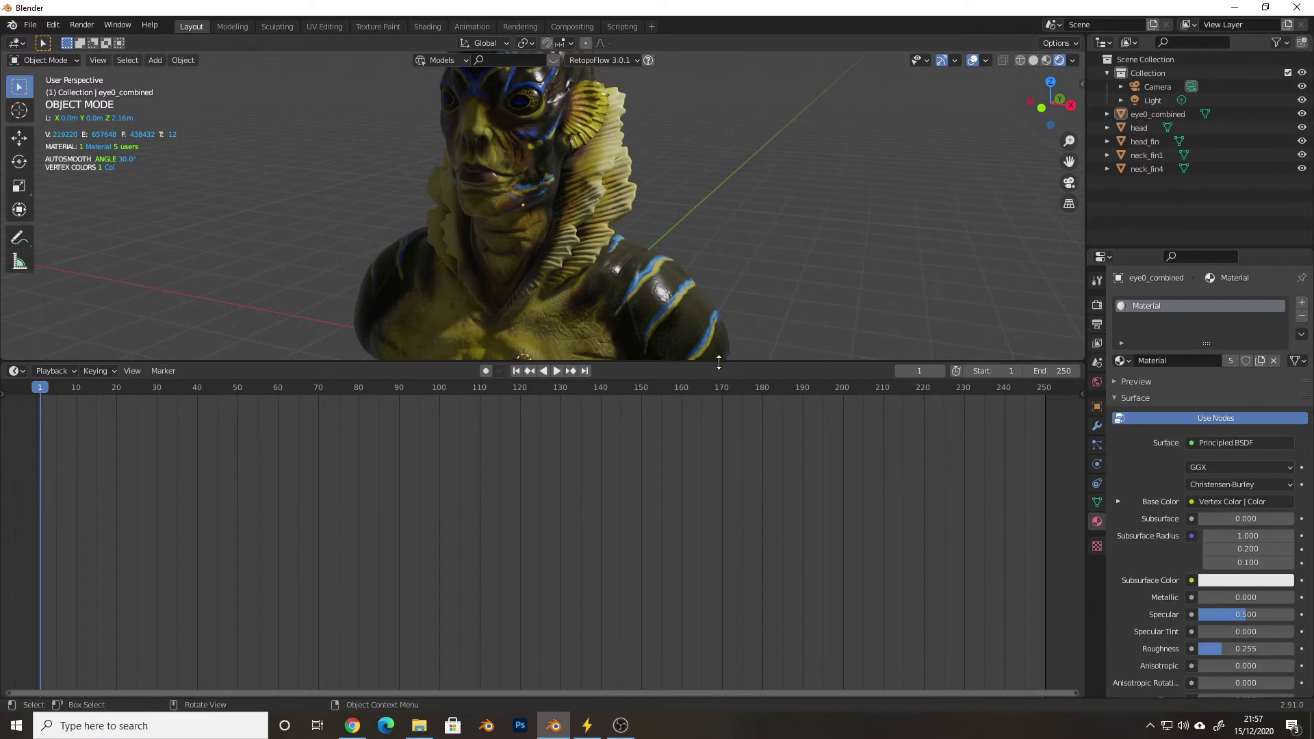
left_click_drag(719, 359, 725, 616)
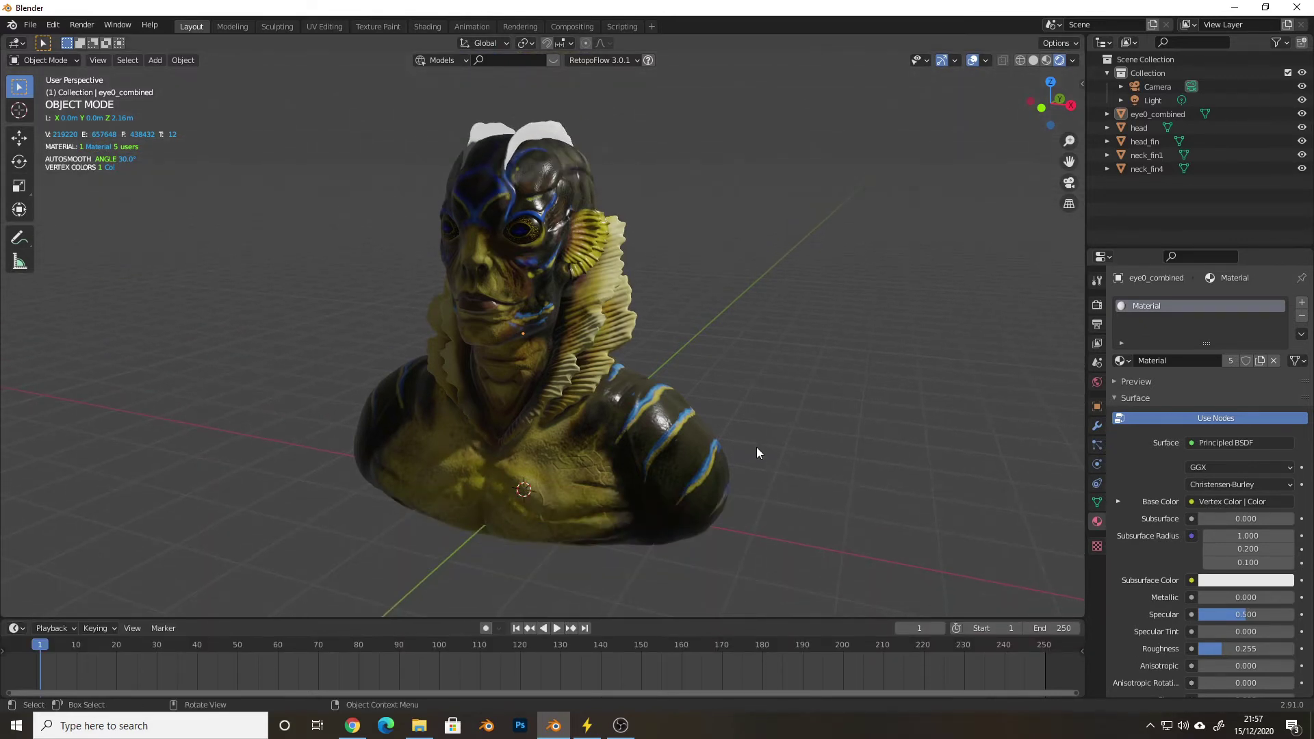
Assign the existing material named Material to the head_fin mesh on top of the head, and deselect it
left_click(561, 134)
left_click(1121, 360)
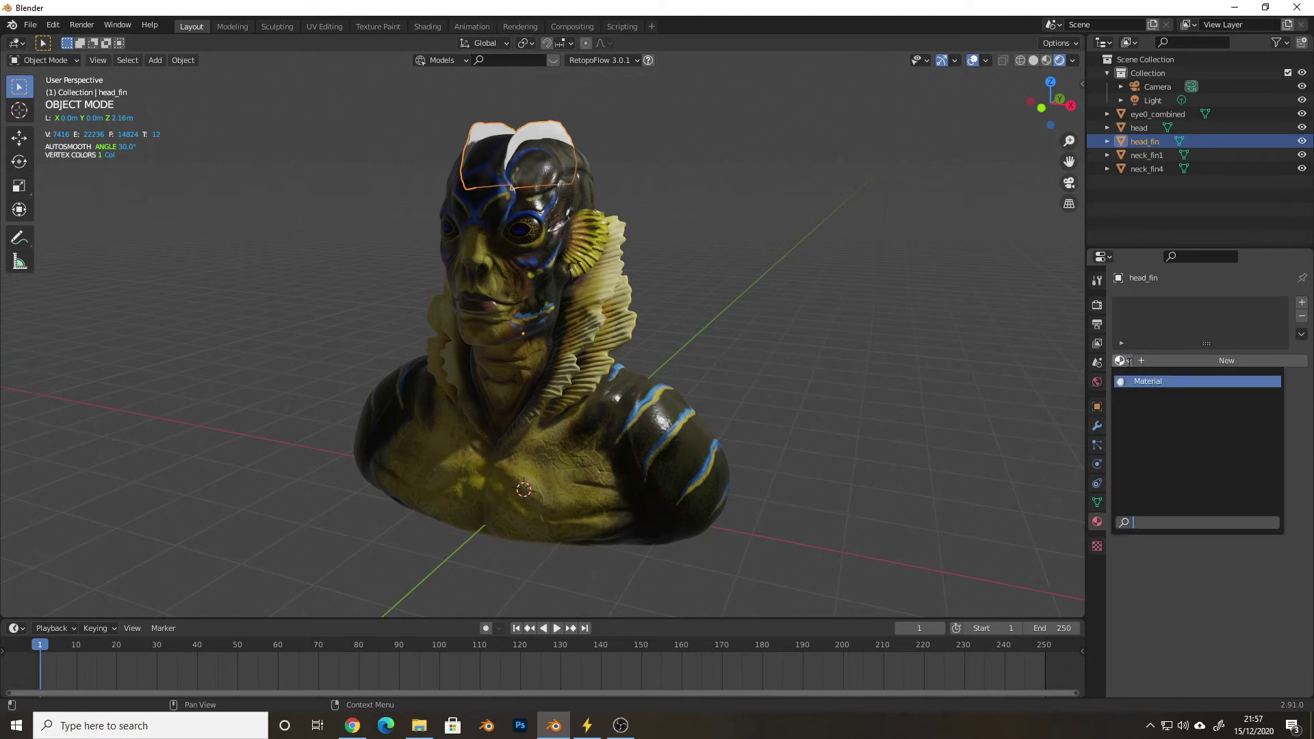
left_click(1139, 381)
middle_click_drag(816, 308, 725, 308)
left_click(717, 305)
middle_click_drag(905, 331, 980, 370)
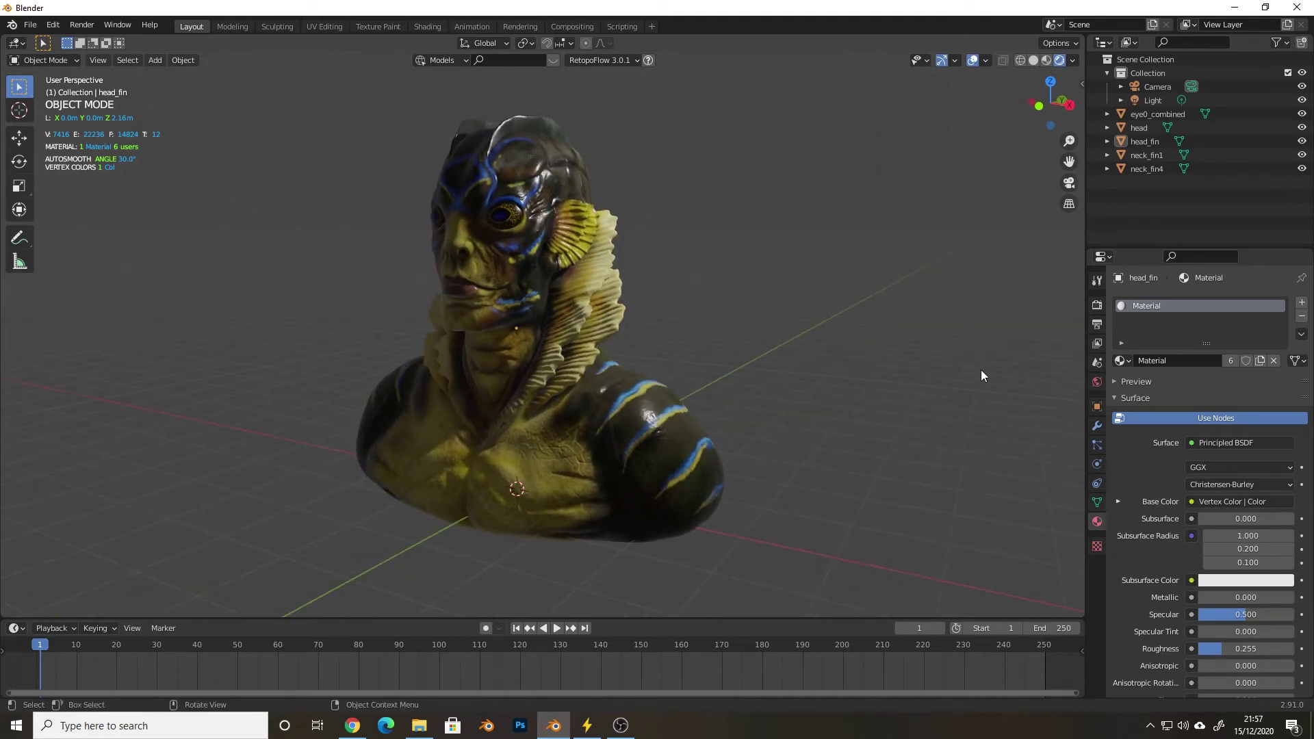
Enable Ambient Occlusion and Screen Space Reflections in the Eevee render settings
left_click(1102, 306)
left_click(1123, 395)
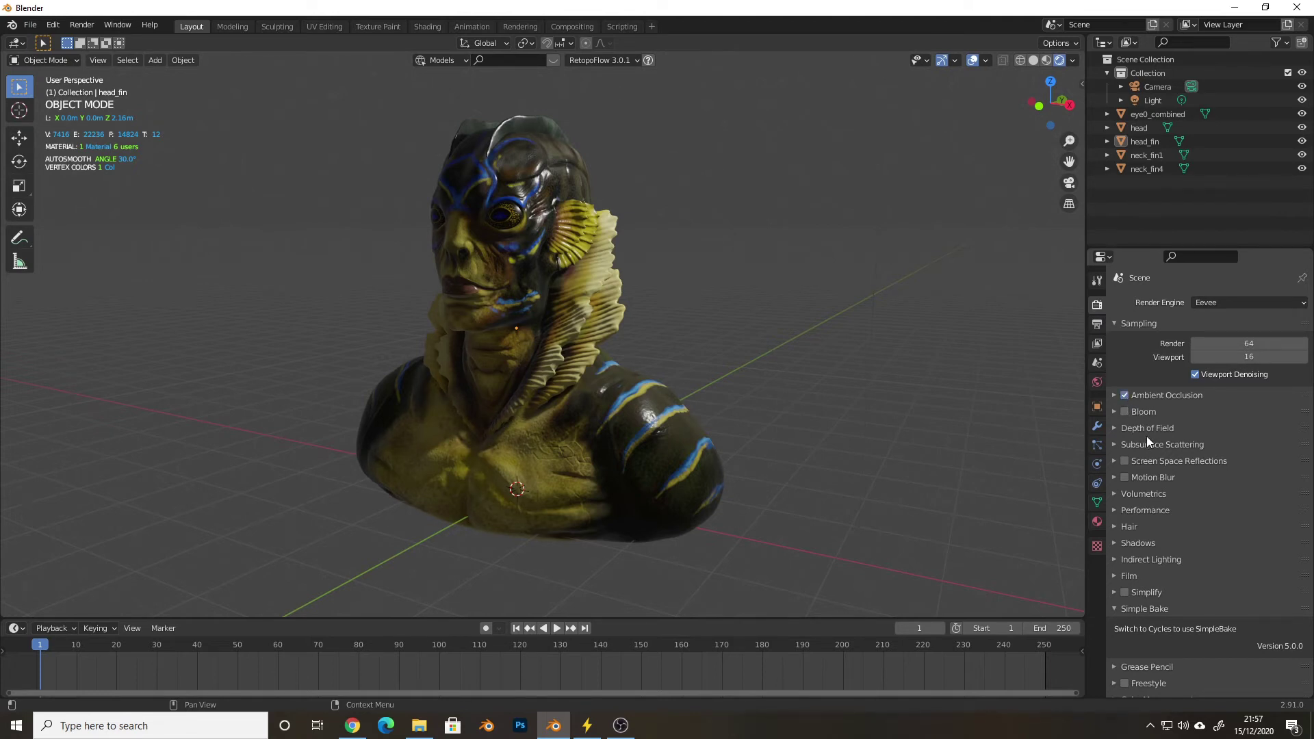
left_click(1124, 461)
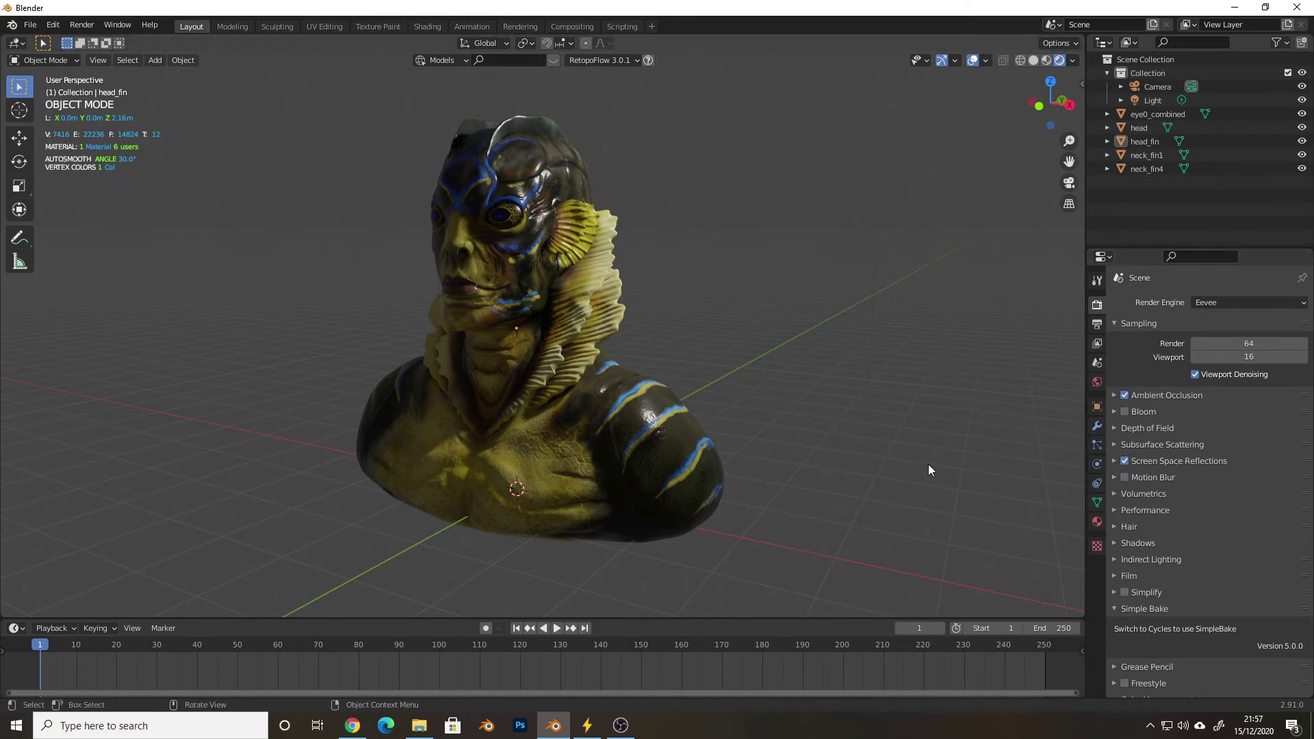
Render a test image of the bust, inspect its framing, and close the render window
key("F12")
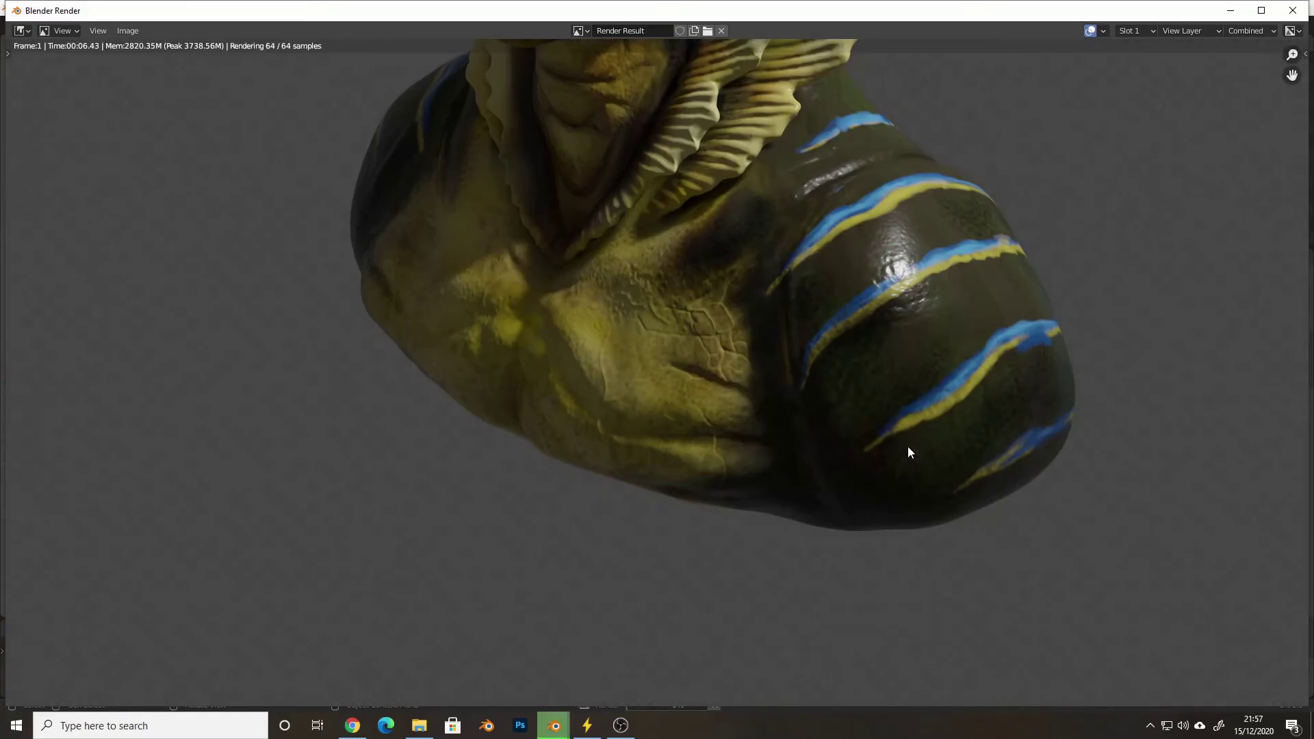
scroll(819, 392, "down", 4)
scroll(820, 397, "up", 2)
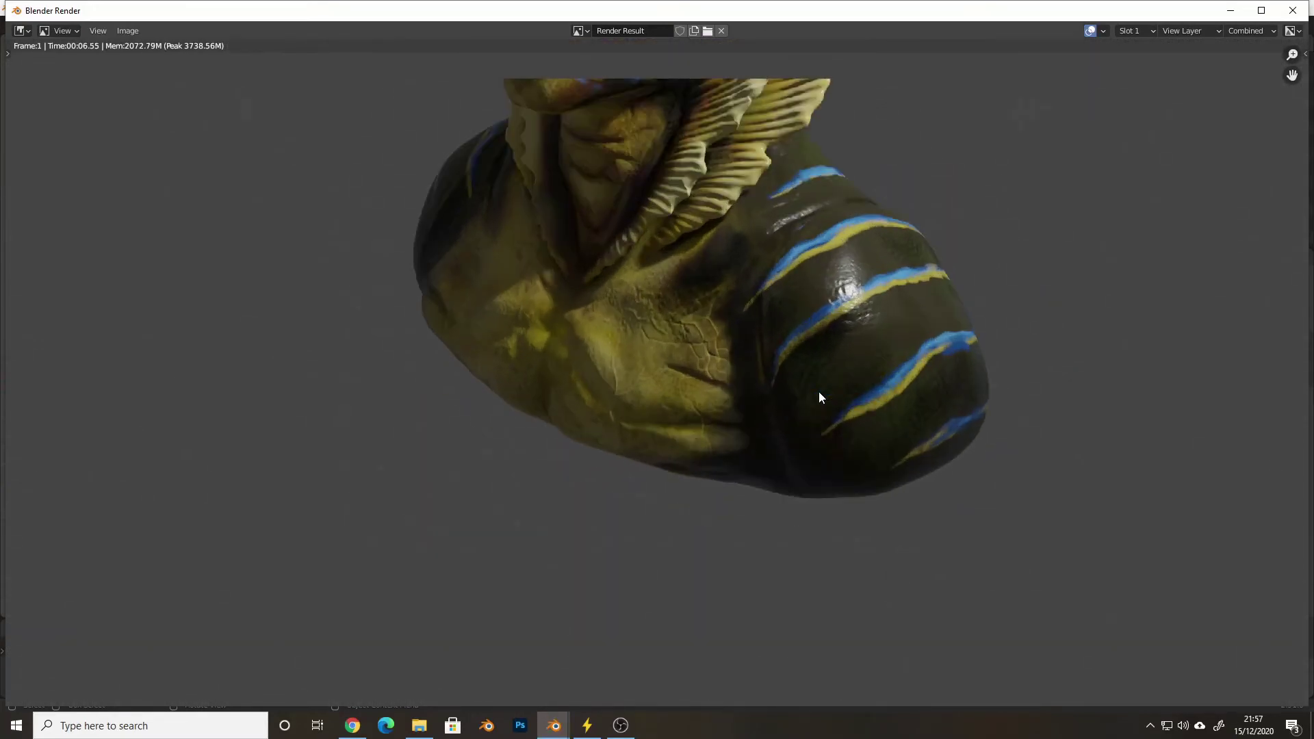
left_click(1293, 10)
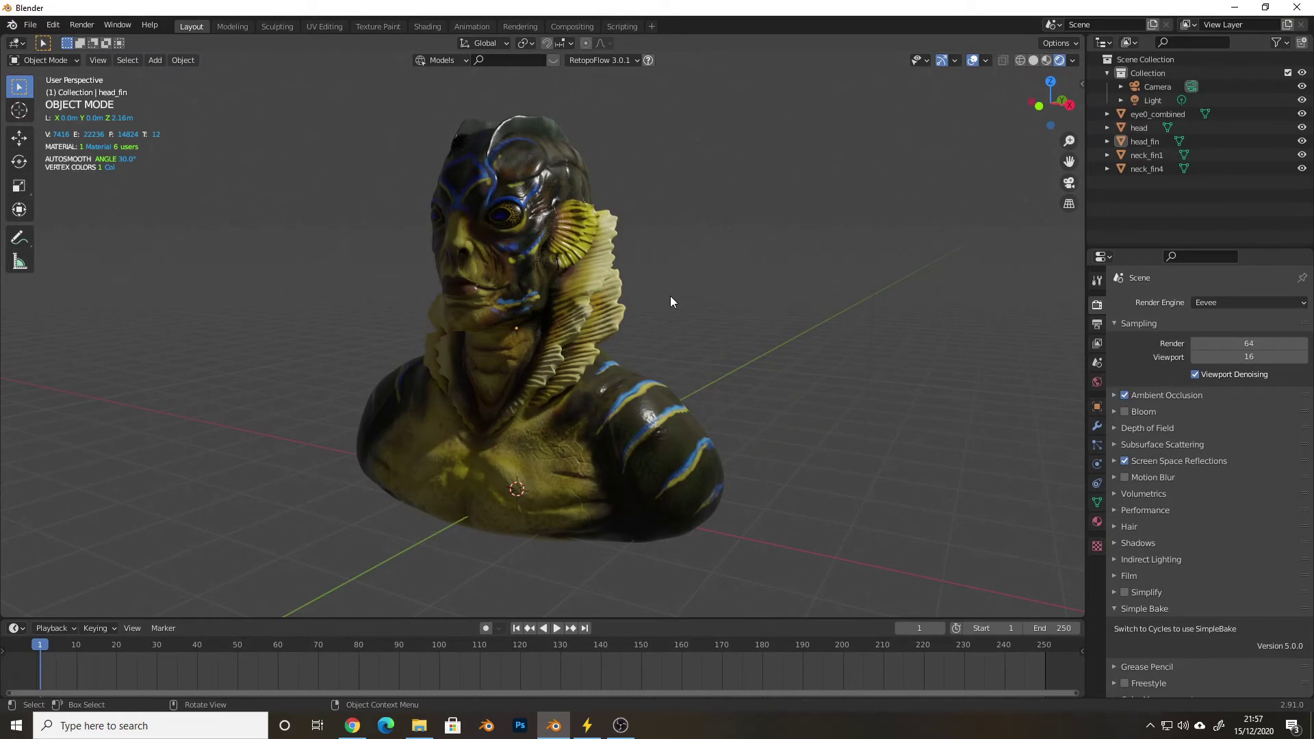
Frame the bust head-on through the camera using Walk Navigation, and render a test image, closing its window when inspected
key("KP_0")
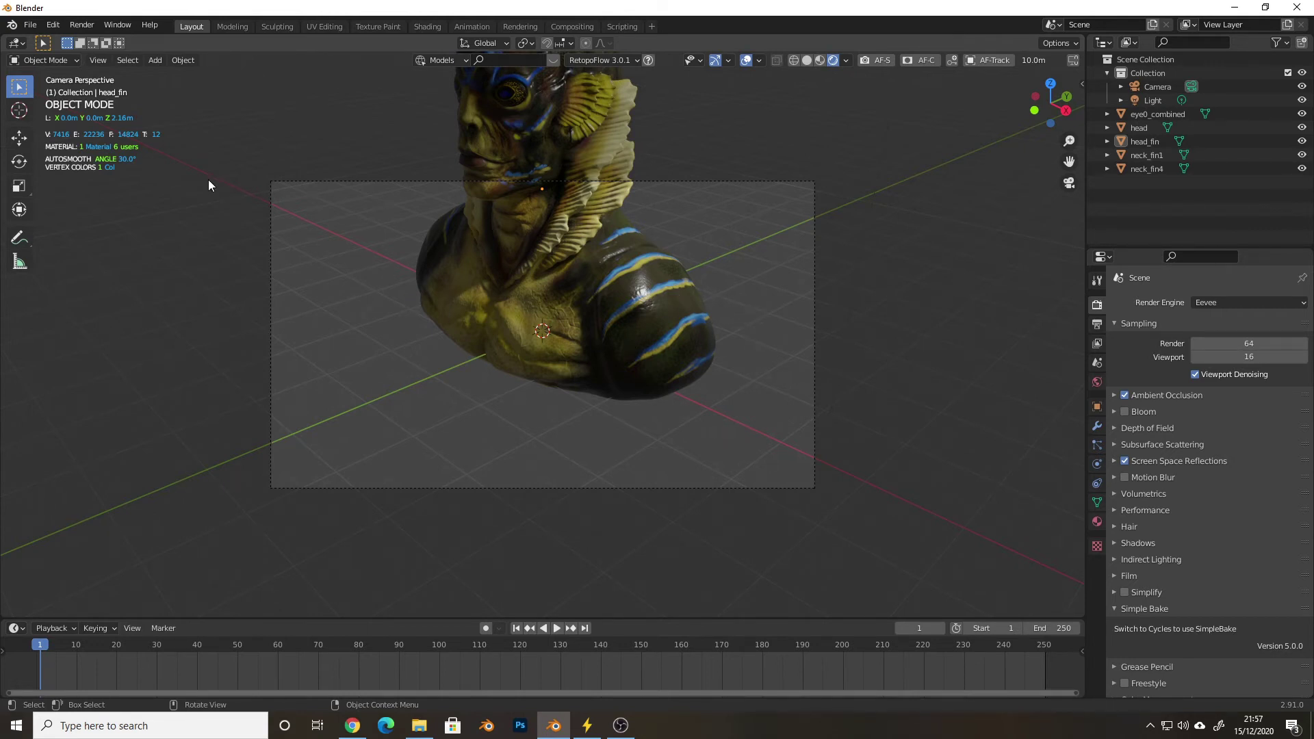
left_click(90, 63)
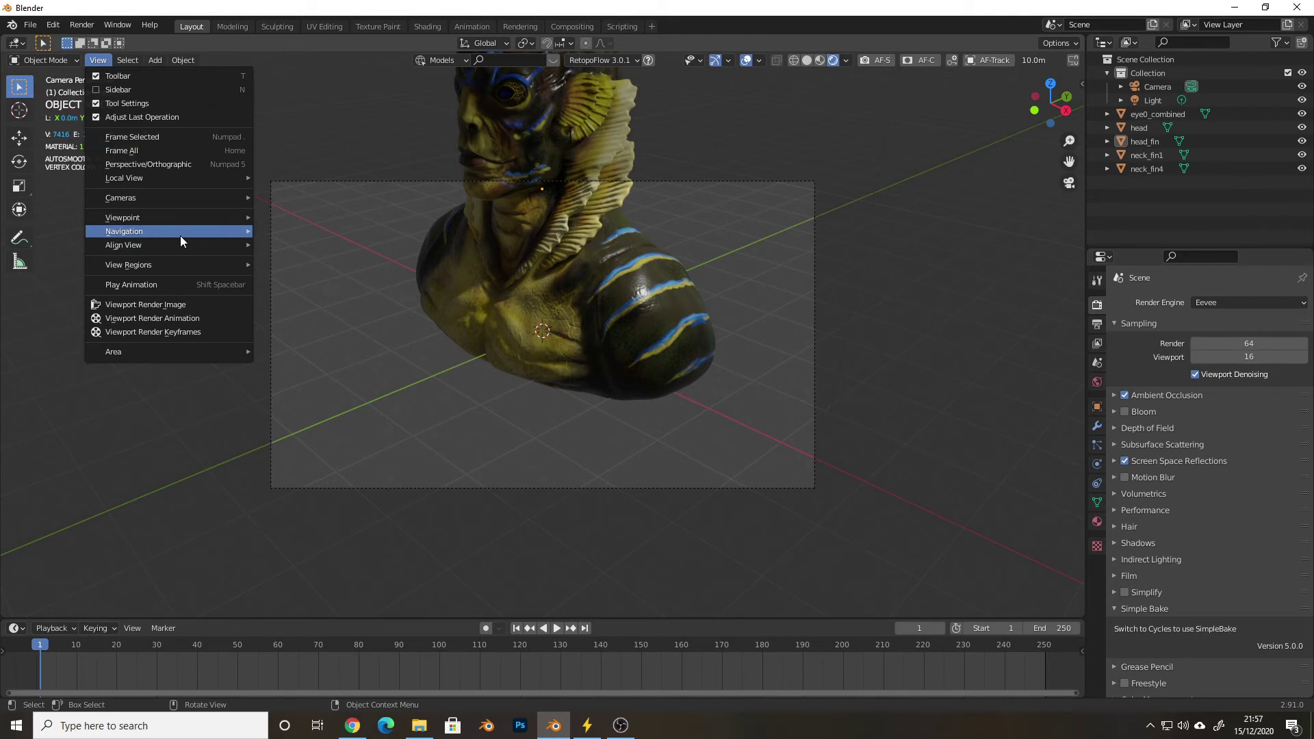
mouse_move(184, 235)
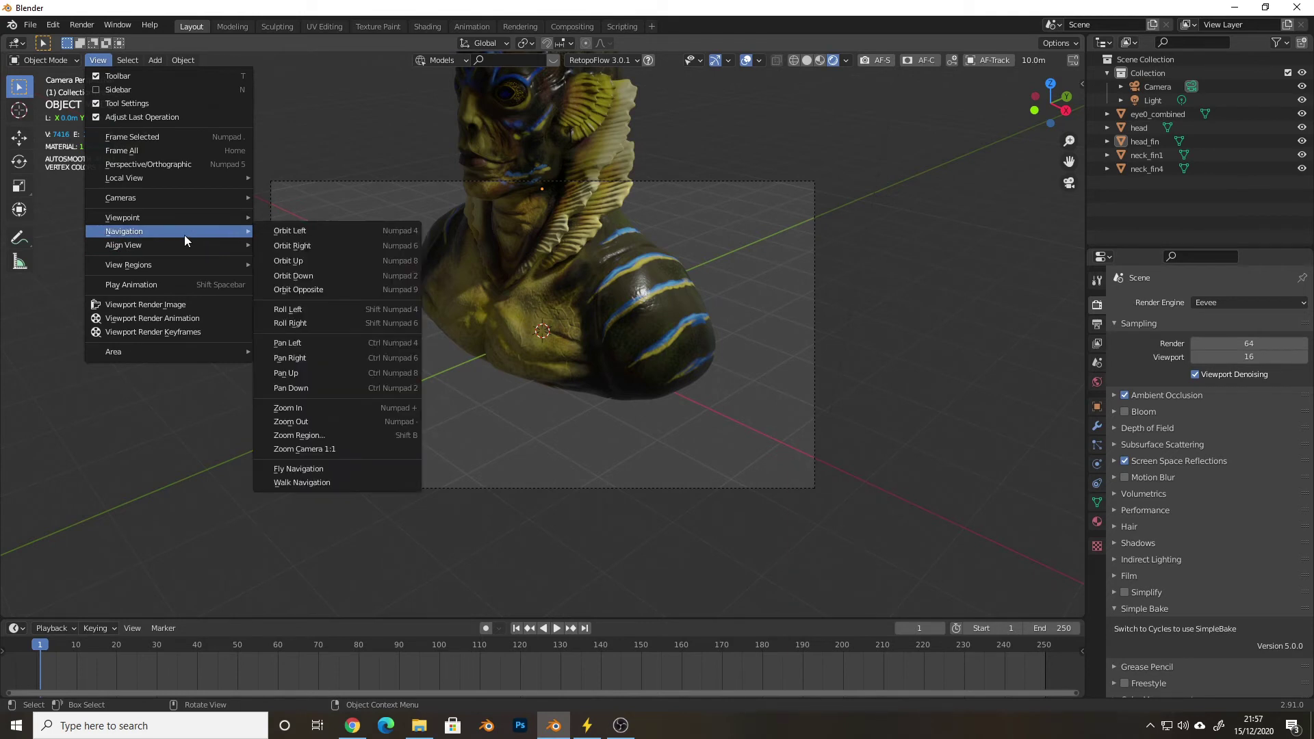
left_click(350, 481)
mouse_move(542, 334)
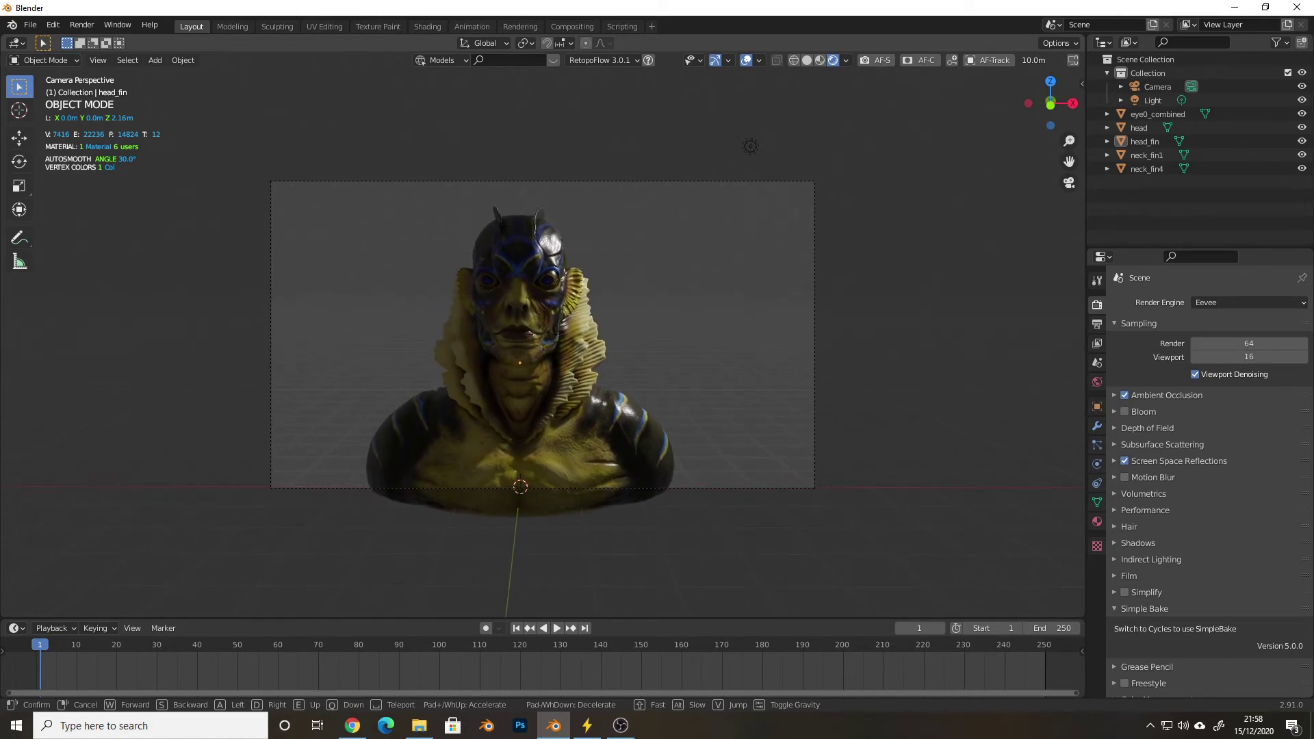
left_click(543, 334)
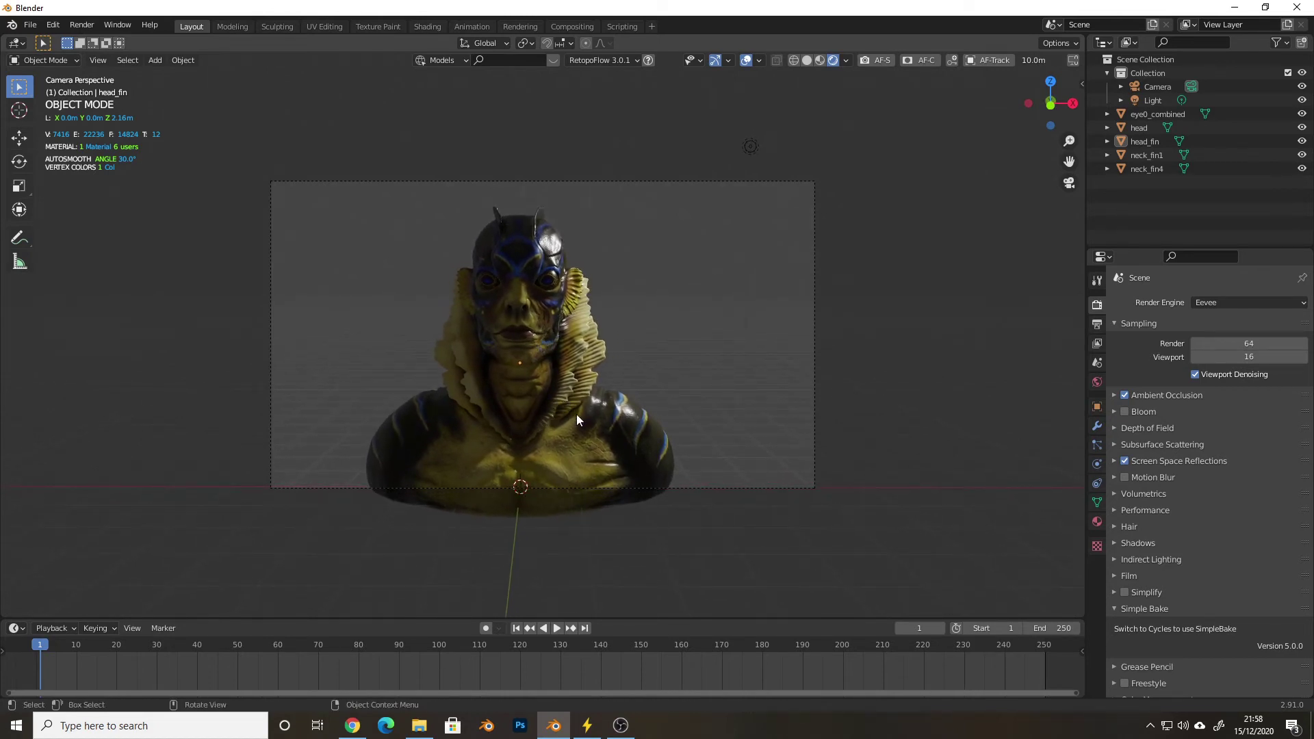
key("F12")
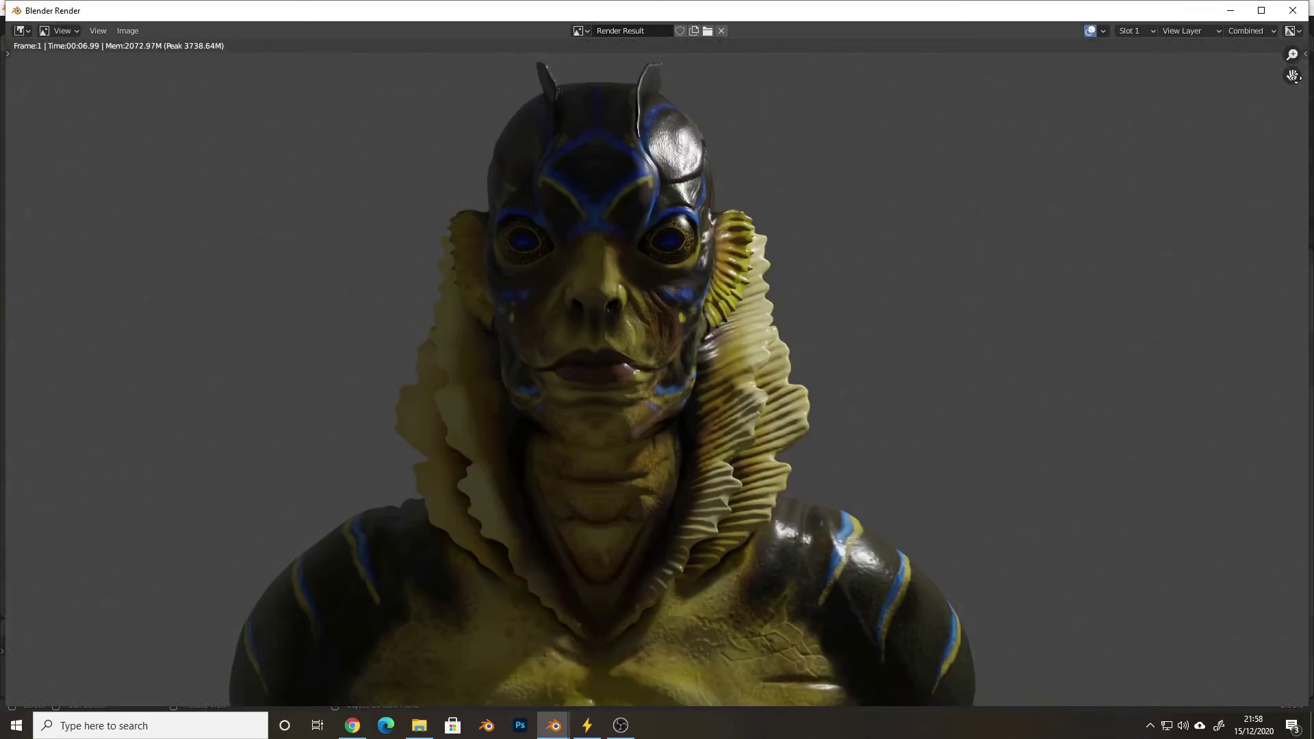
left_click(1292, 11)
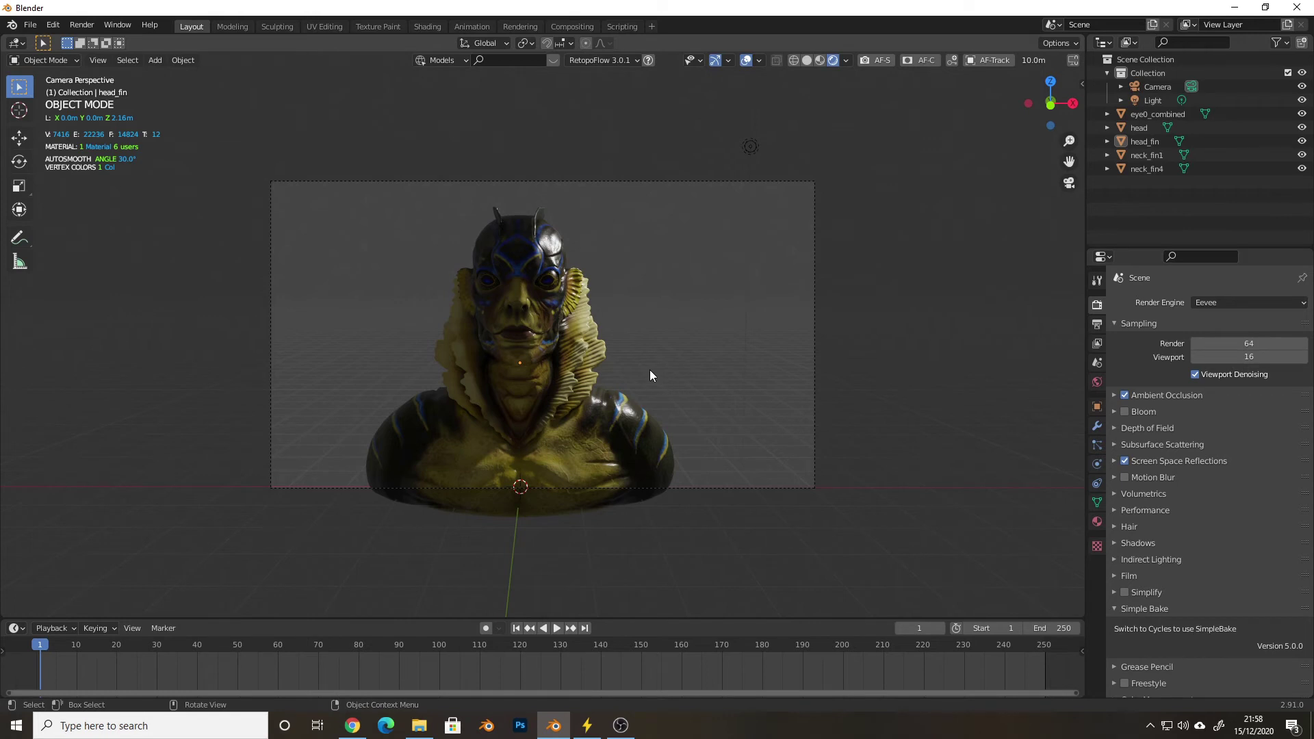
Search the add-on preferences for "turn", check the Turnaround Camera add-on's details and enabled state, and close the preferences
left_click(48, 28)
left_click(88, 216)
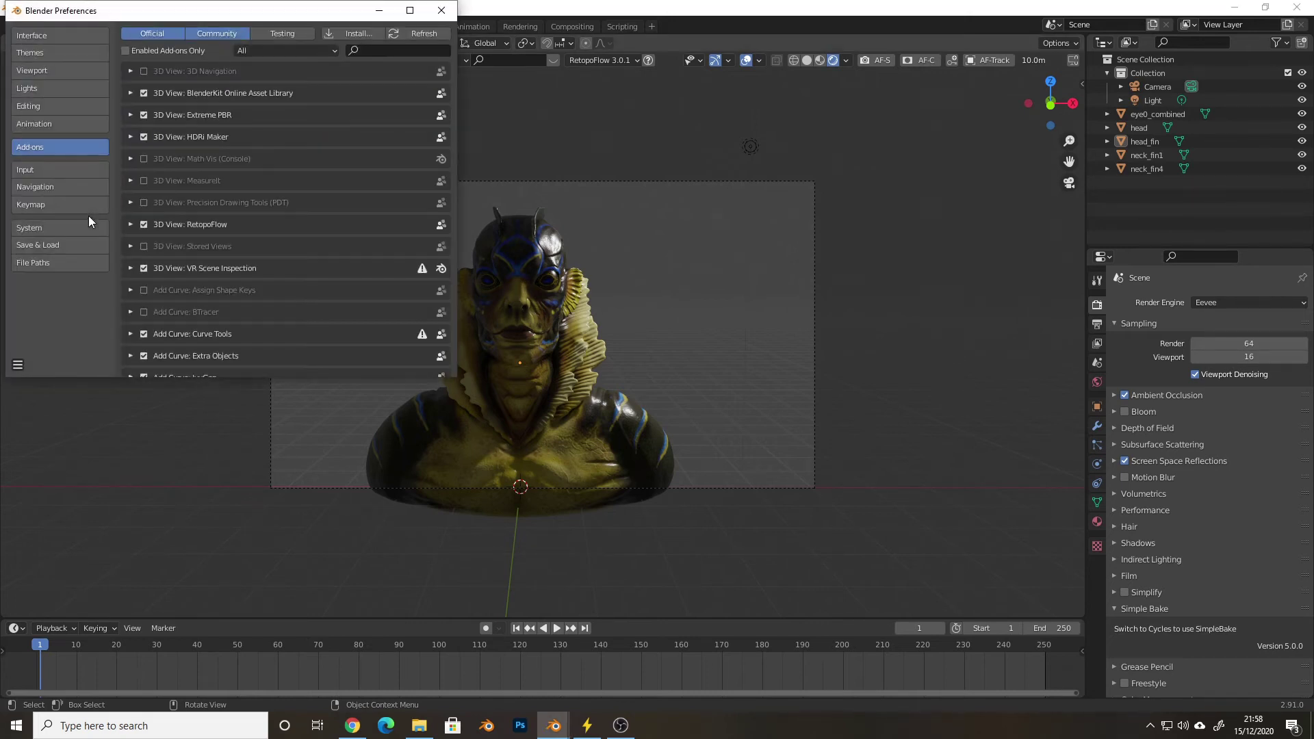
left_click(390, 51)
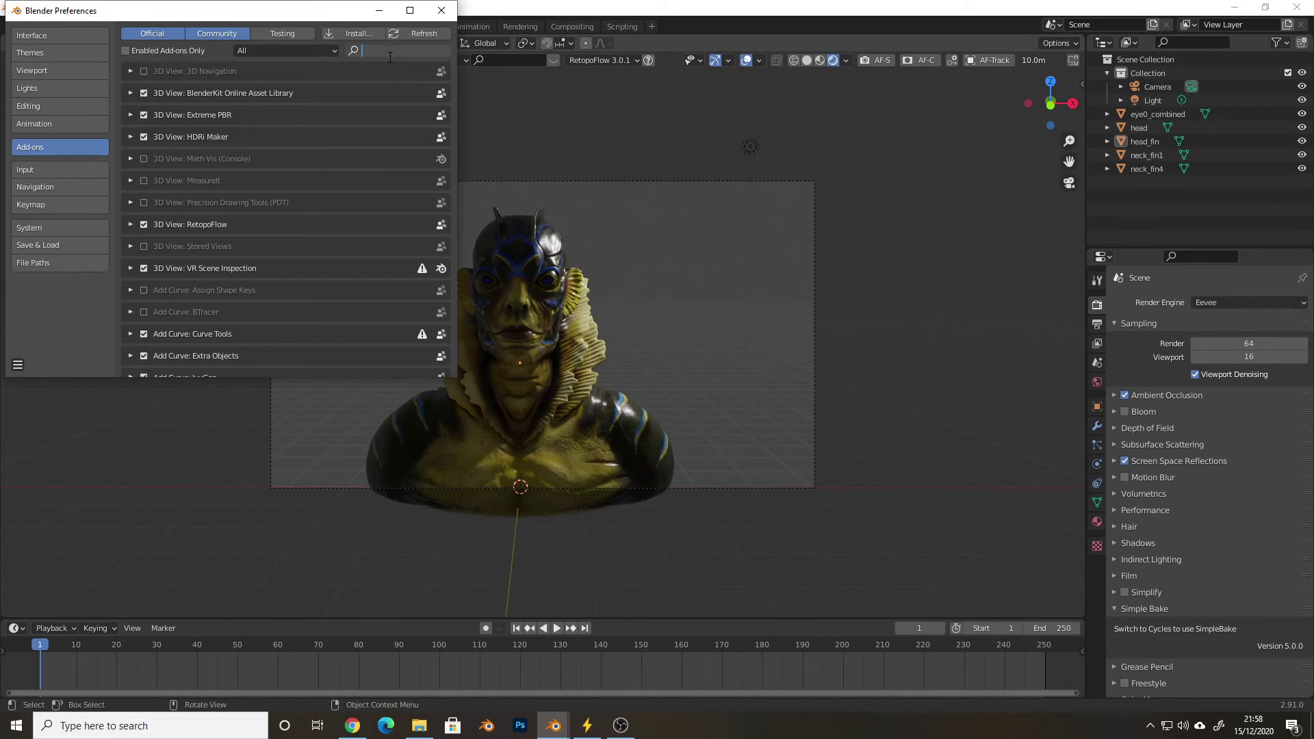
type("turn")
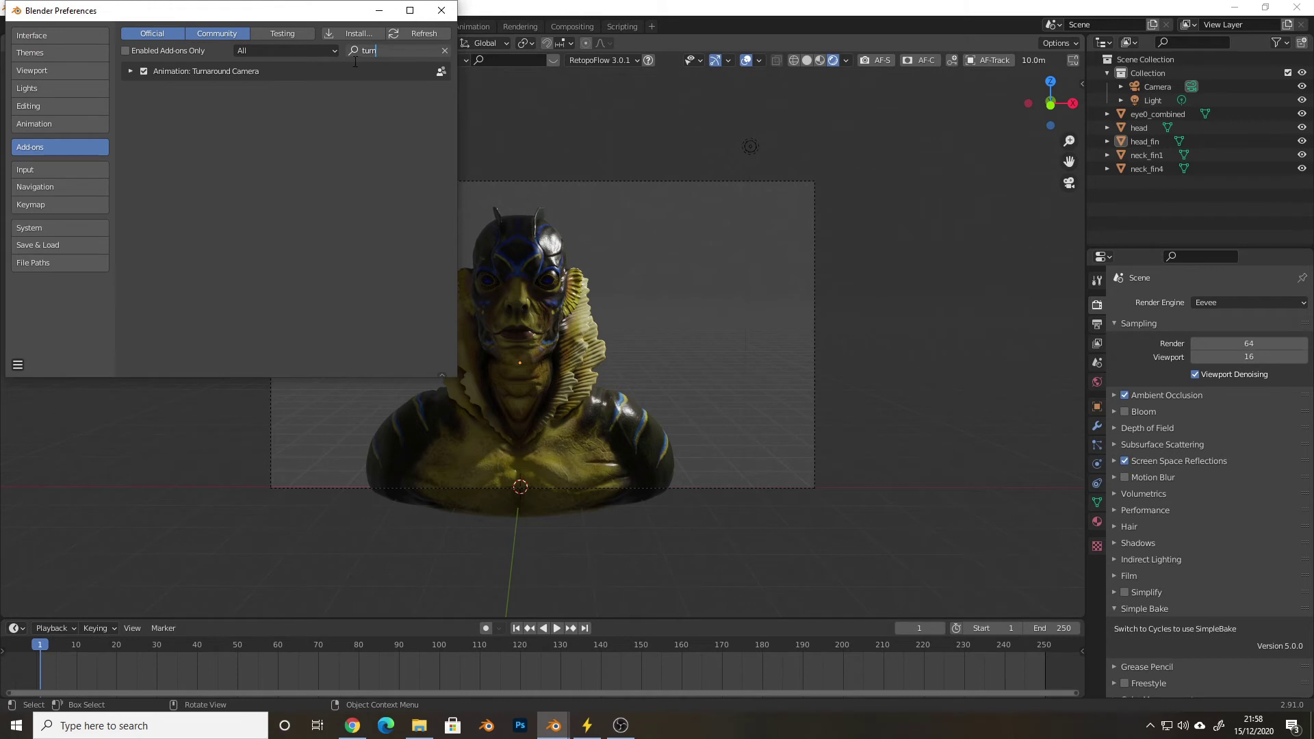
left_click(129, 71)
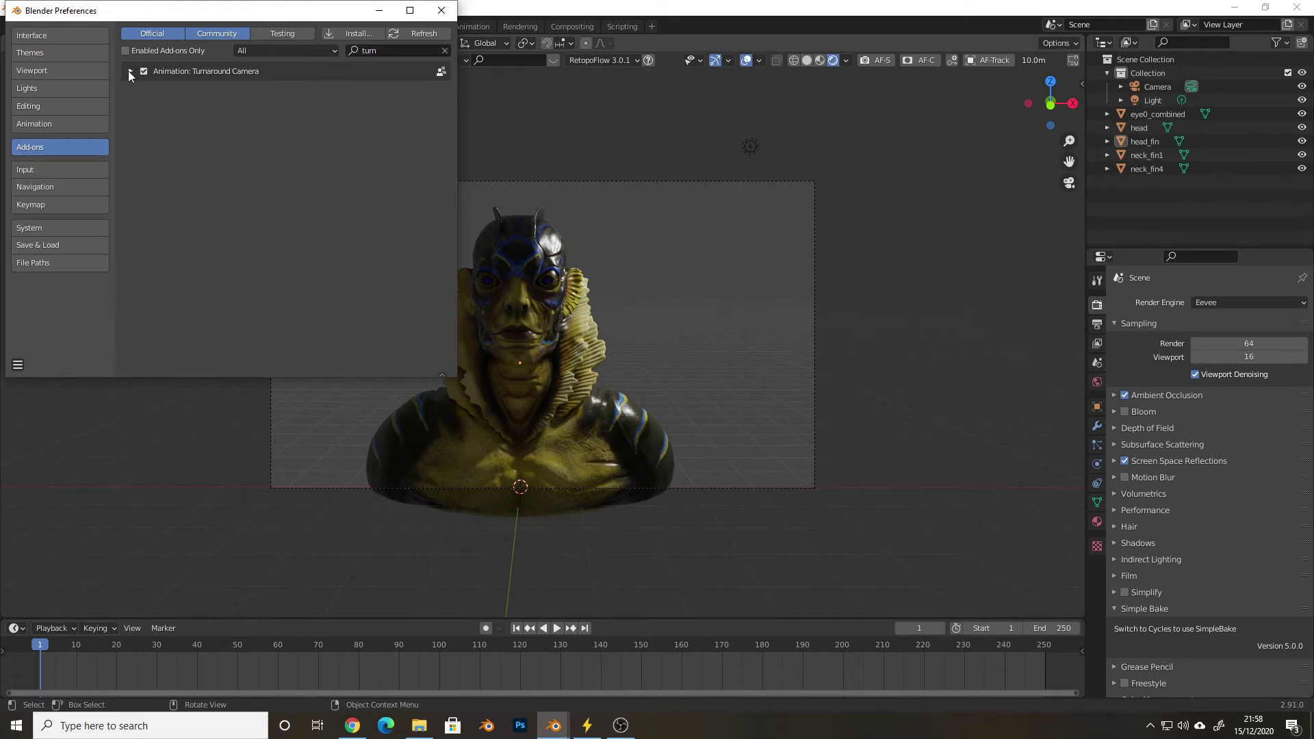
left_click(129, 71)
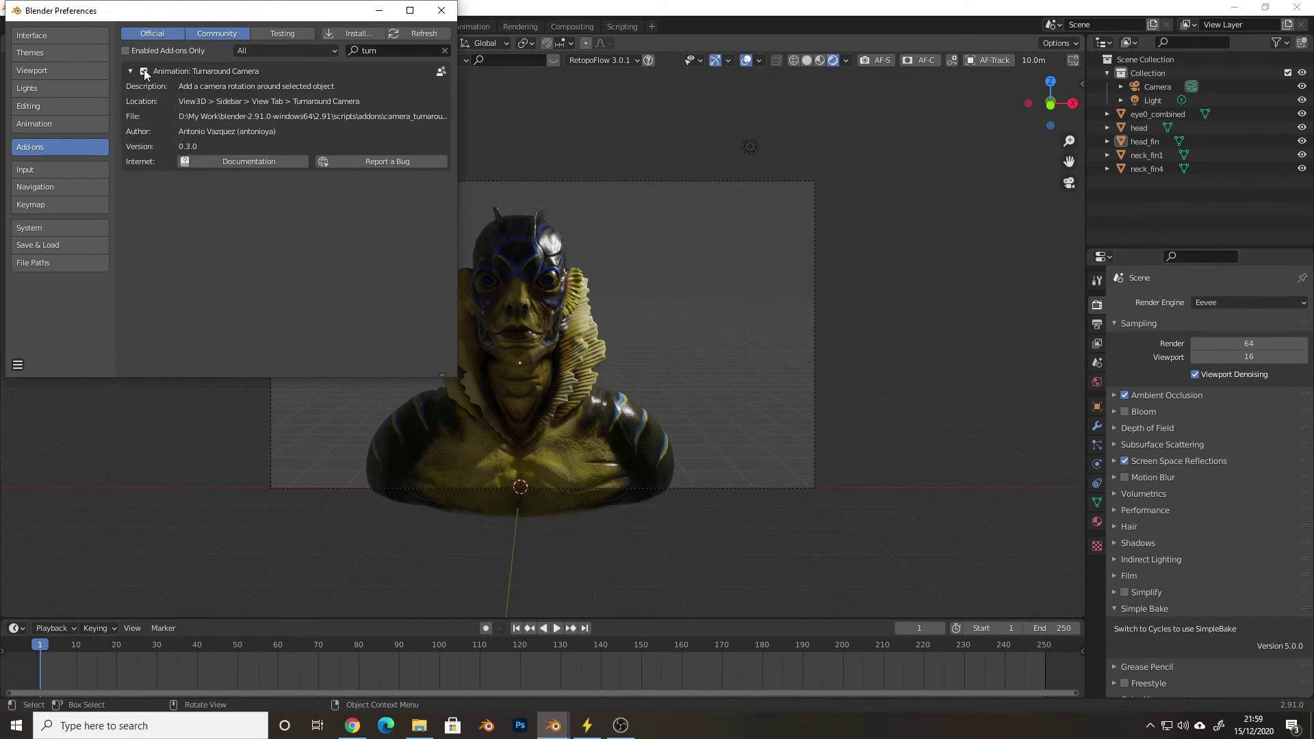
left_click(441, 10)
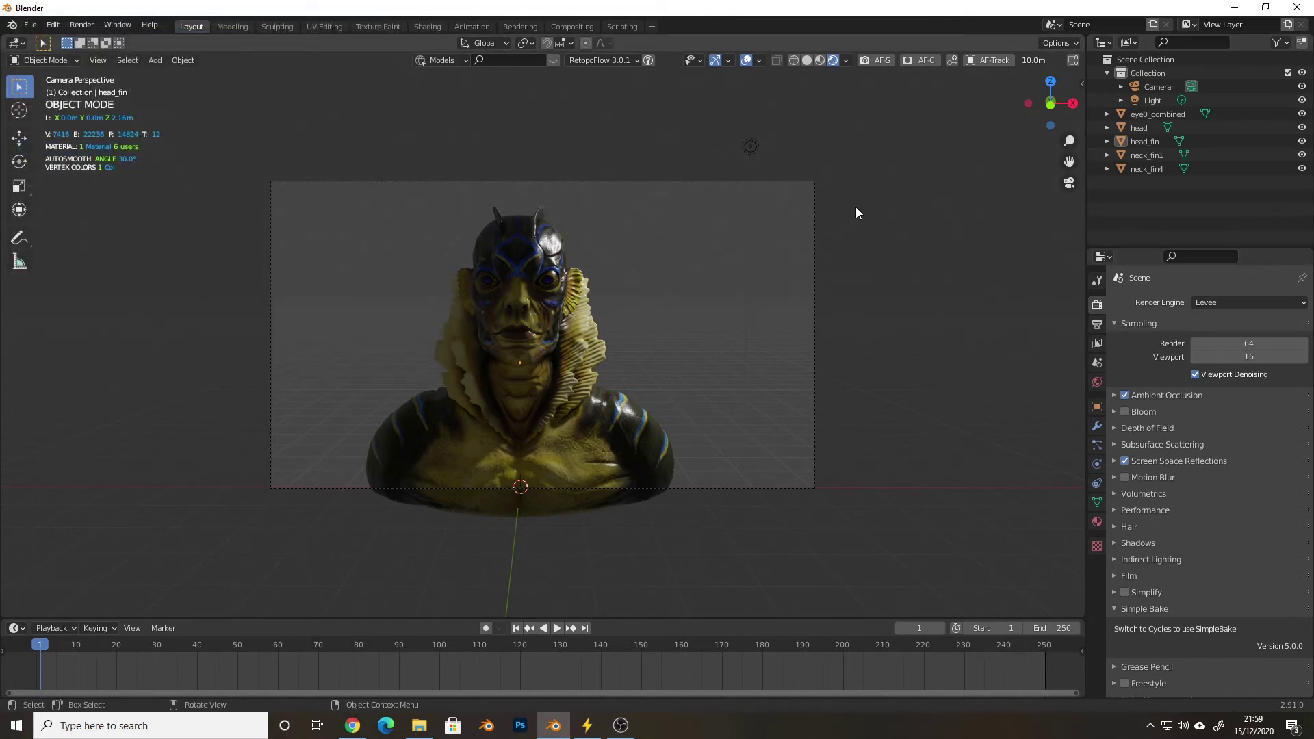
Create a Turnaround Camera animation around the head mesh, keeping frames 1 to 250 and one Z revolution
key("n")
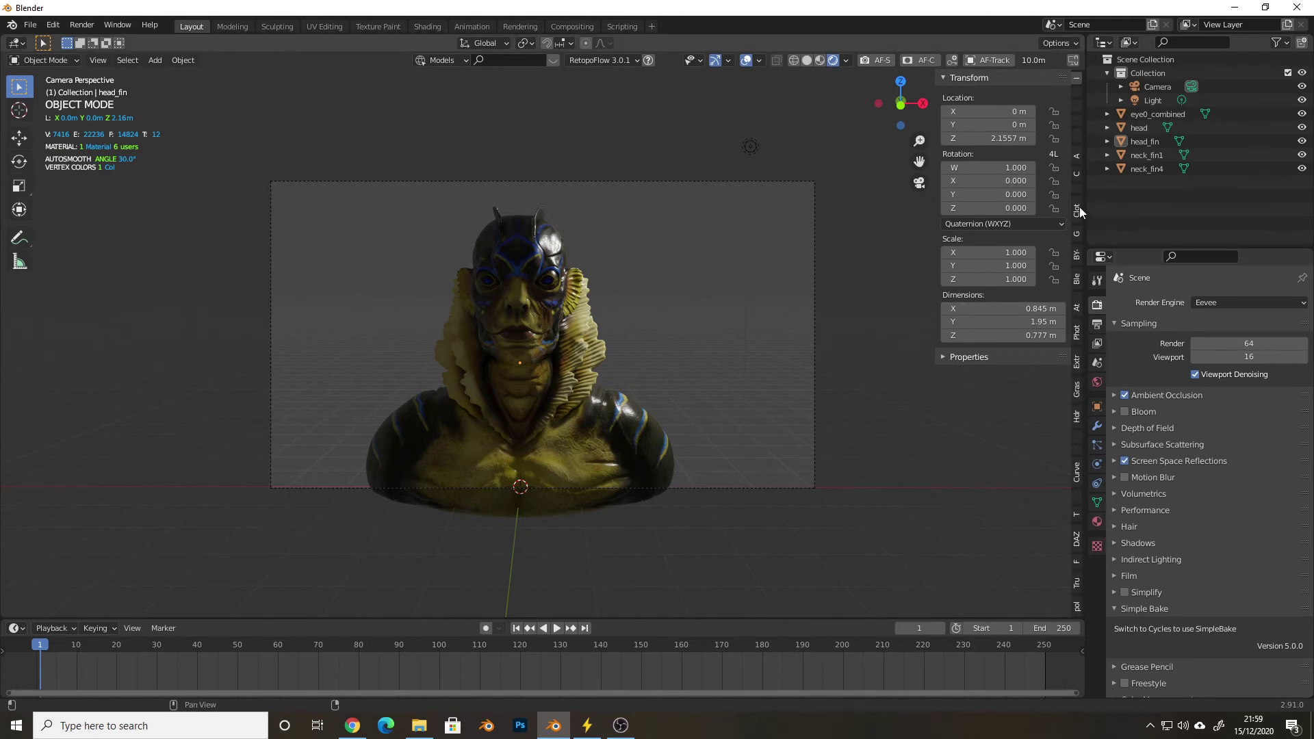
left_click(1077, 153)
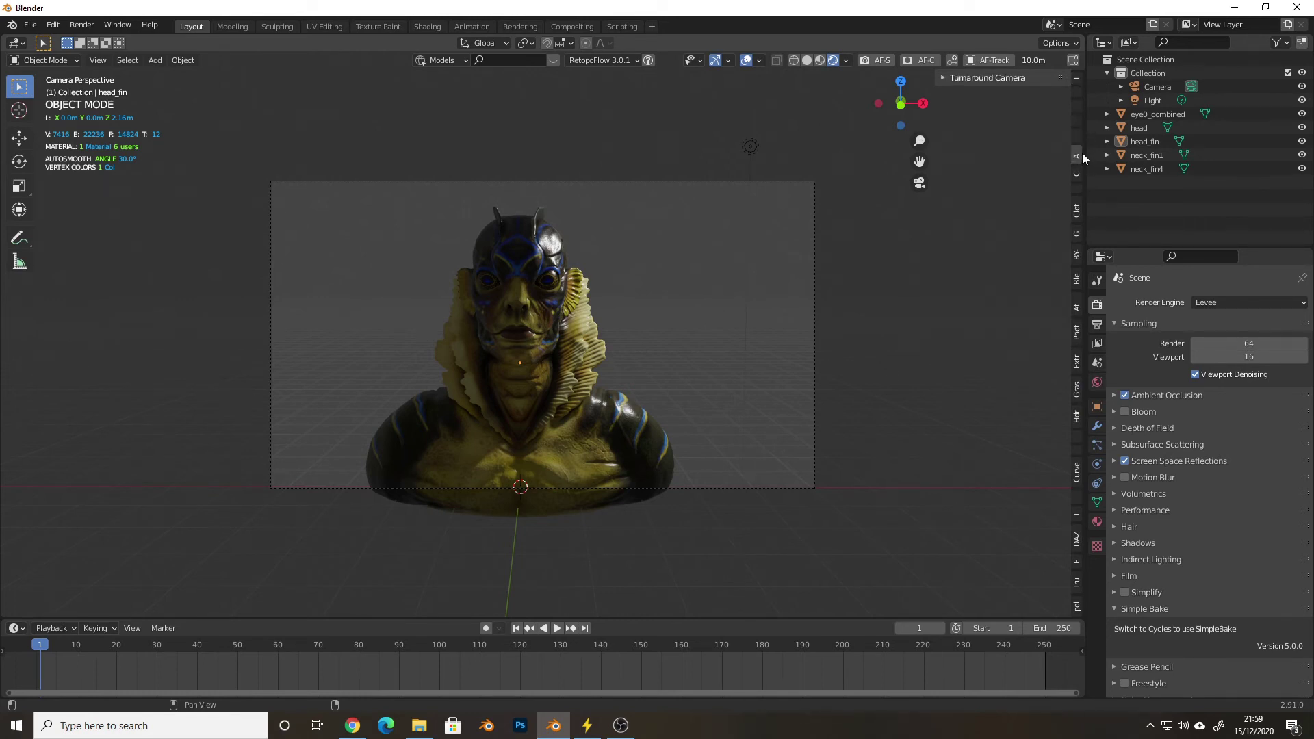
left_click(944, 78)
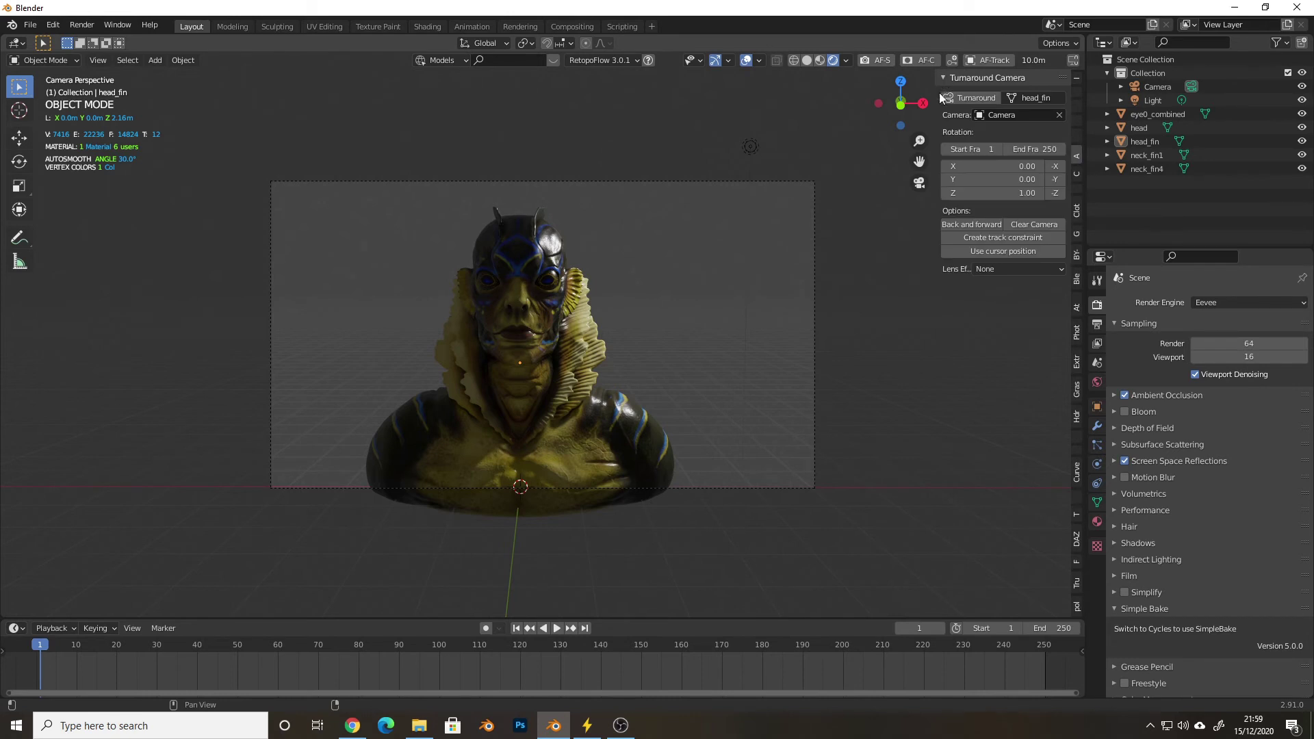
left_click(636, 436)
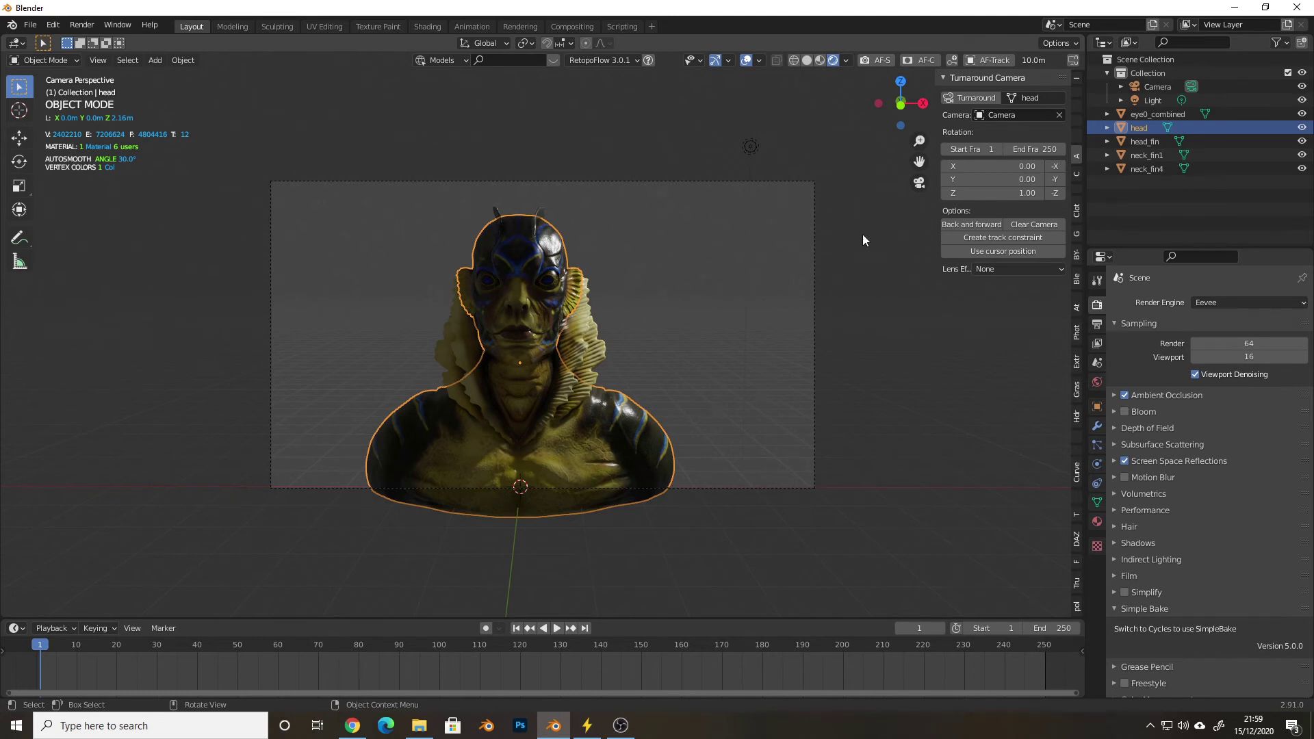
left_click(973, 96)
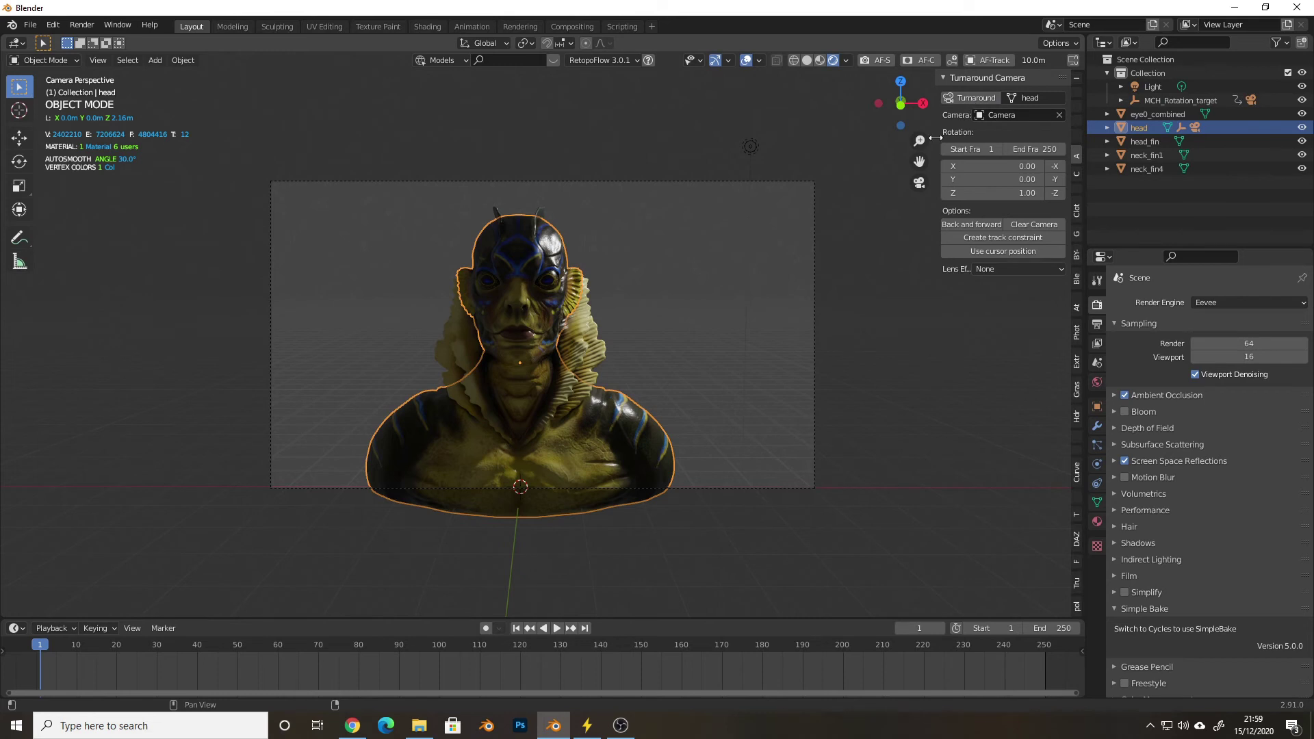
Deselect the head and preview the camera turnaround by playing and scrubbing the timeline, returning to frame 0
left_click(556, 629)
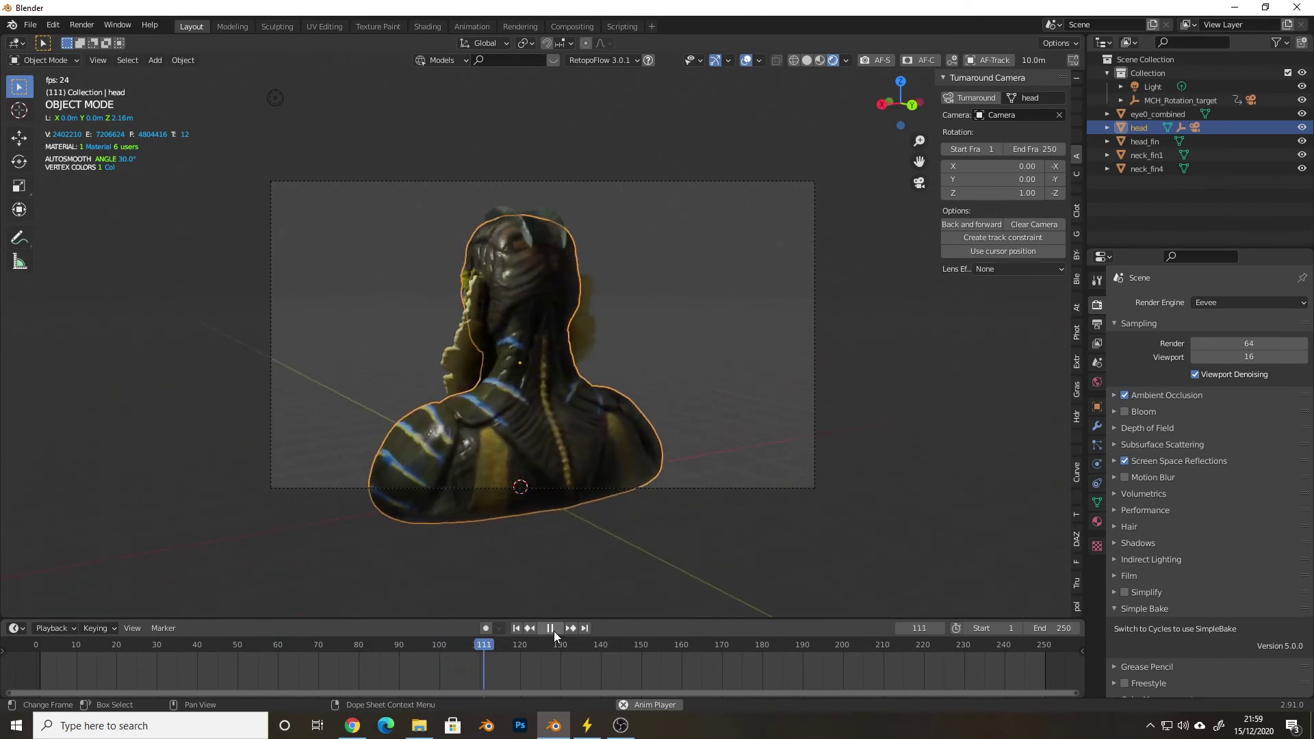
left_click(696, 371)
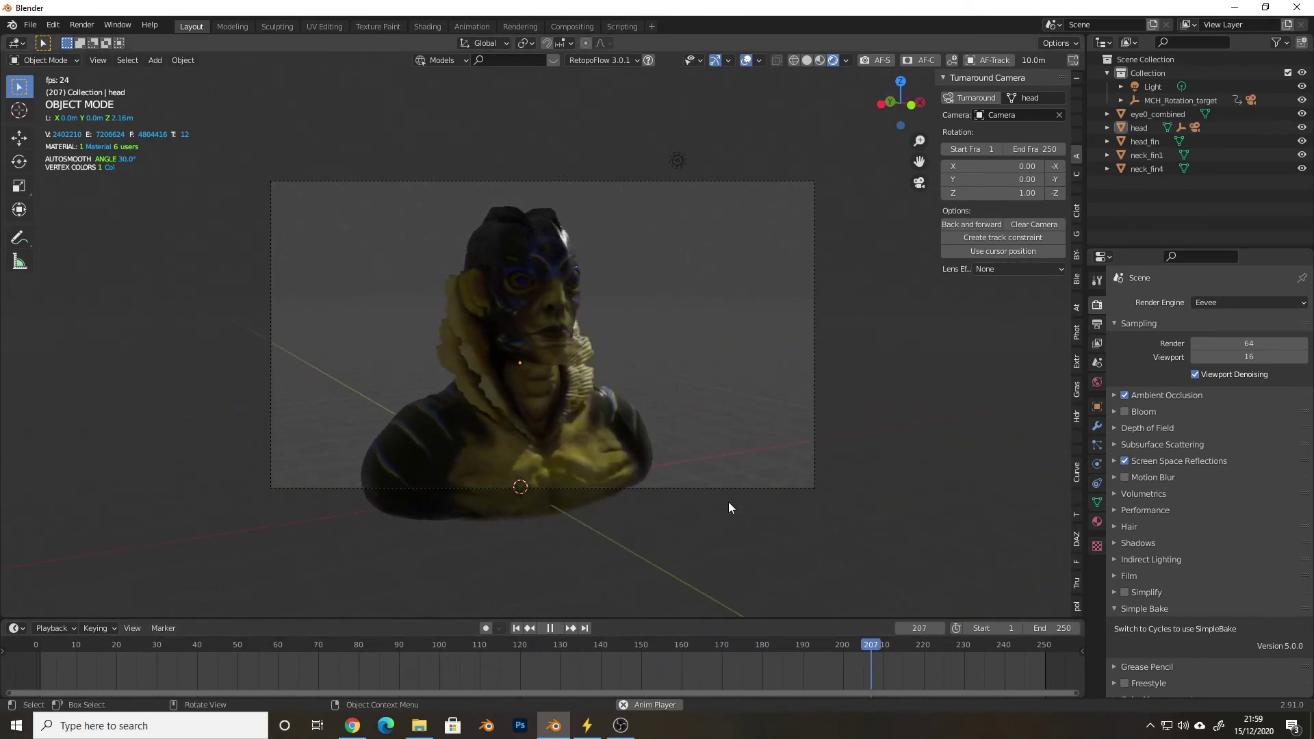
left_click(550, 628)
left_click(544, 630)
left_click_drag(146, 646, 1041, 679)
key("space")
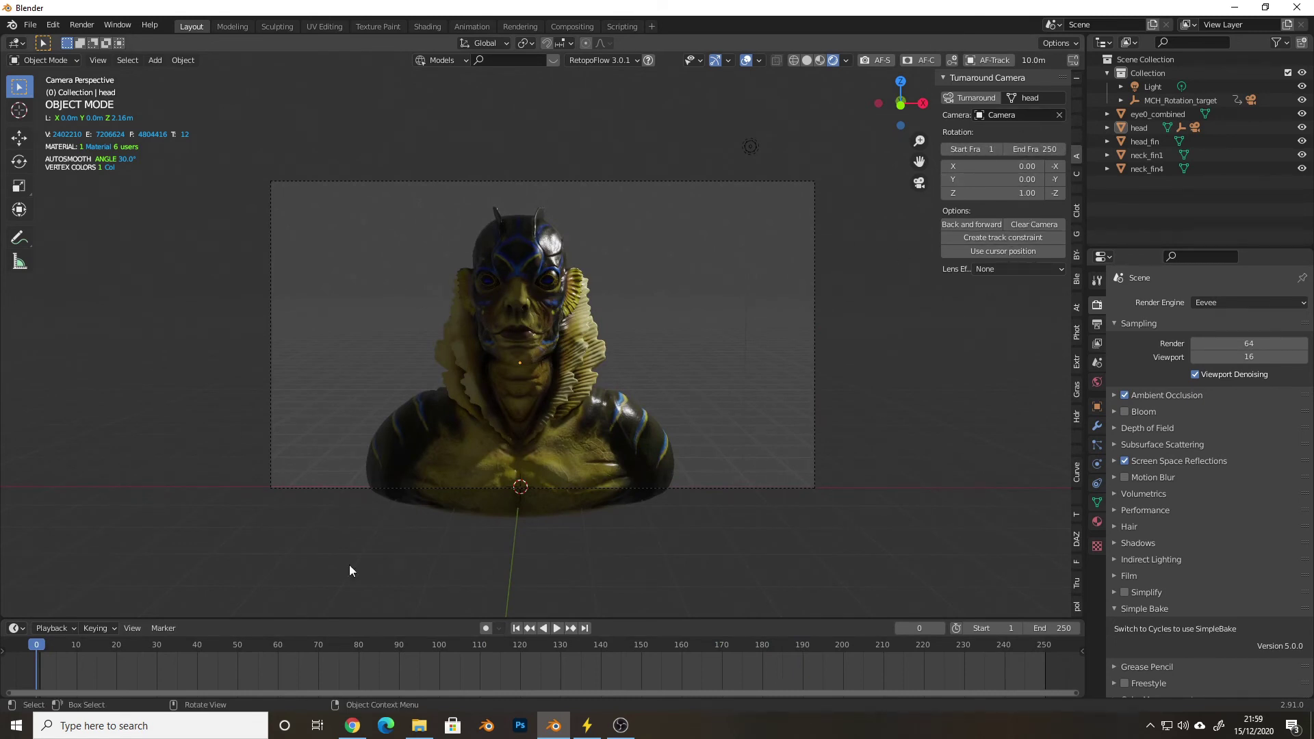
left_click_drag(40, 645, 1056, 646)
key("Escape")
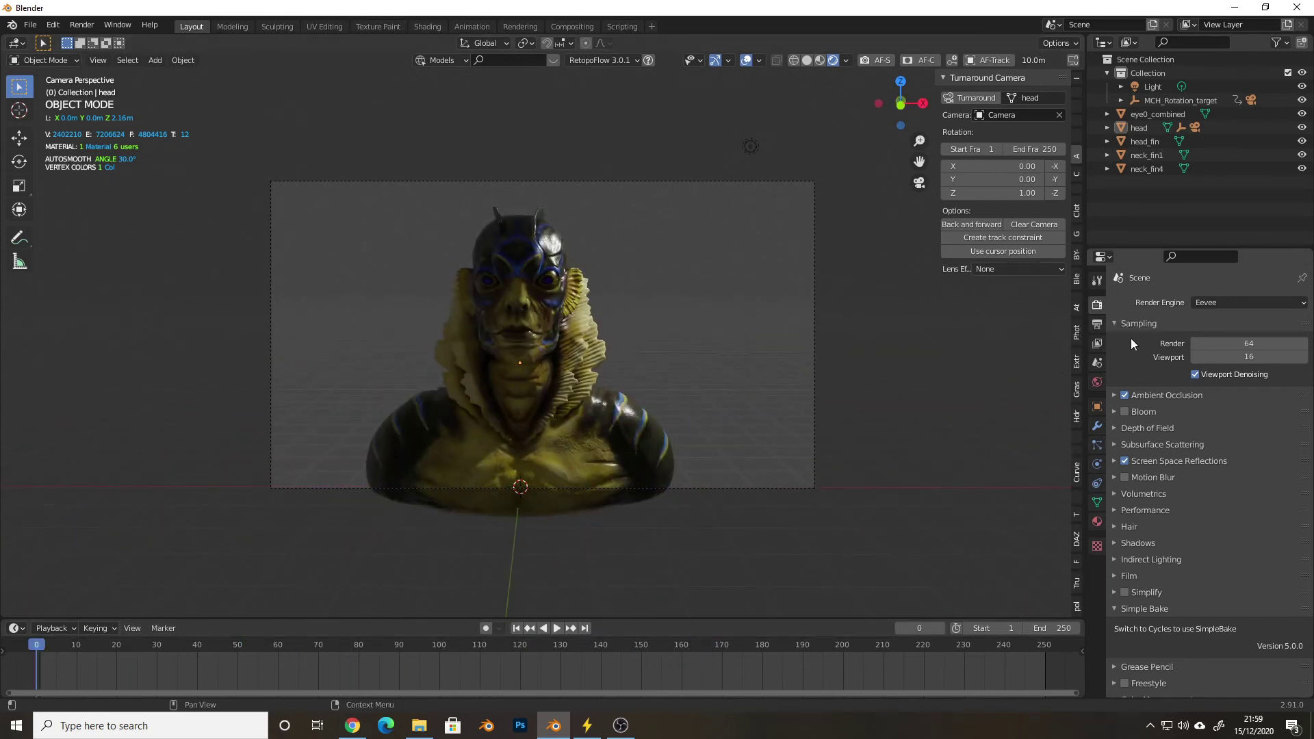
Set the render output's file format to FFmpeg video, and check the output folder without changing the path
scroll(1206, 529, "down", 1)
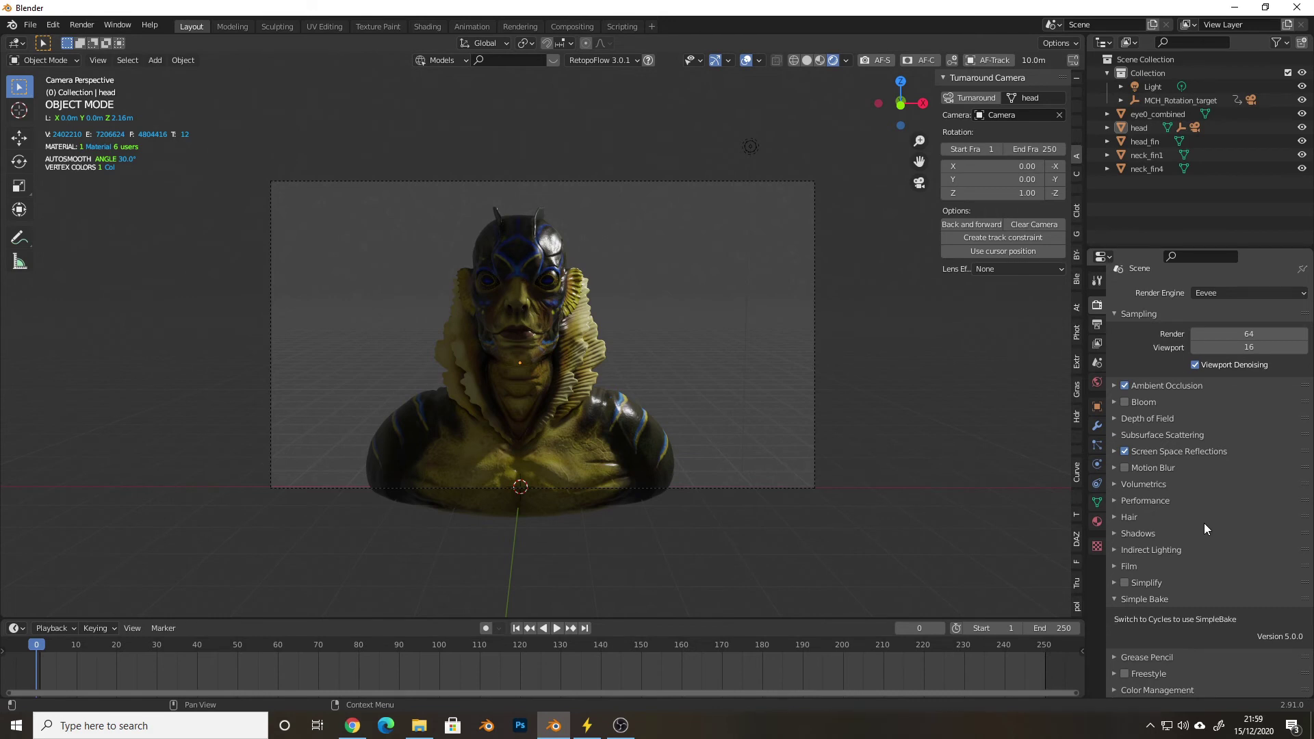
left_click(1097, 323)
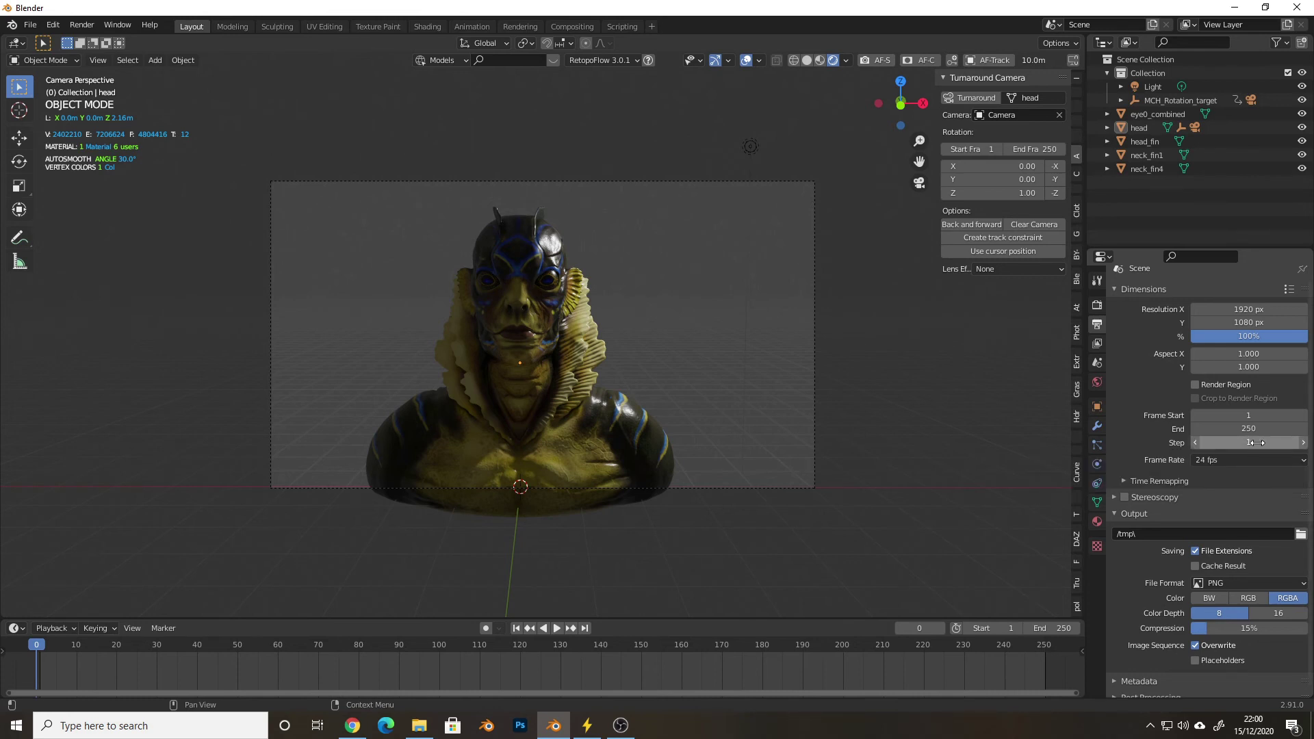
scroll(1192, 503, "down", 1)
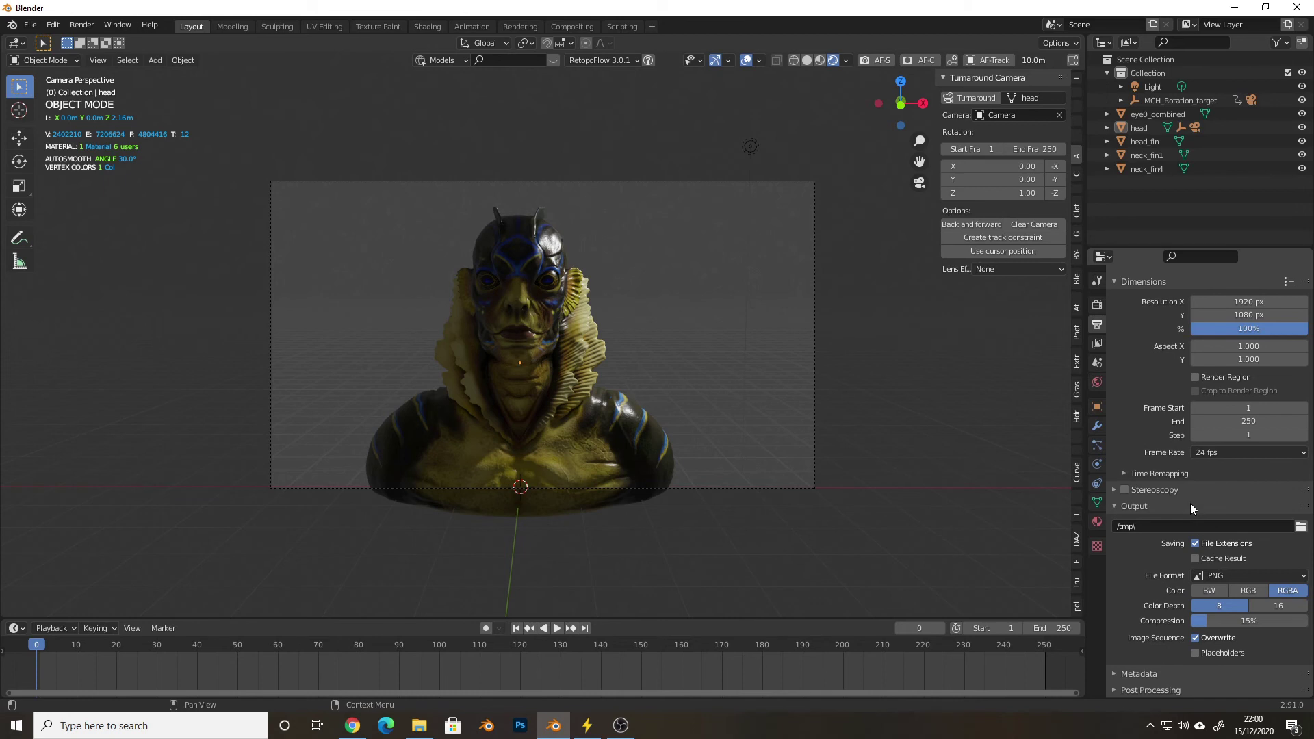
left_click(1226, 577)
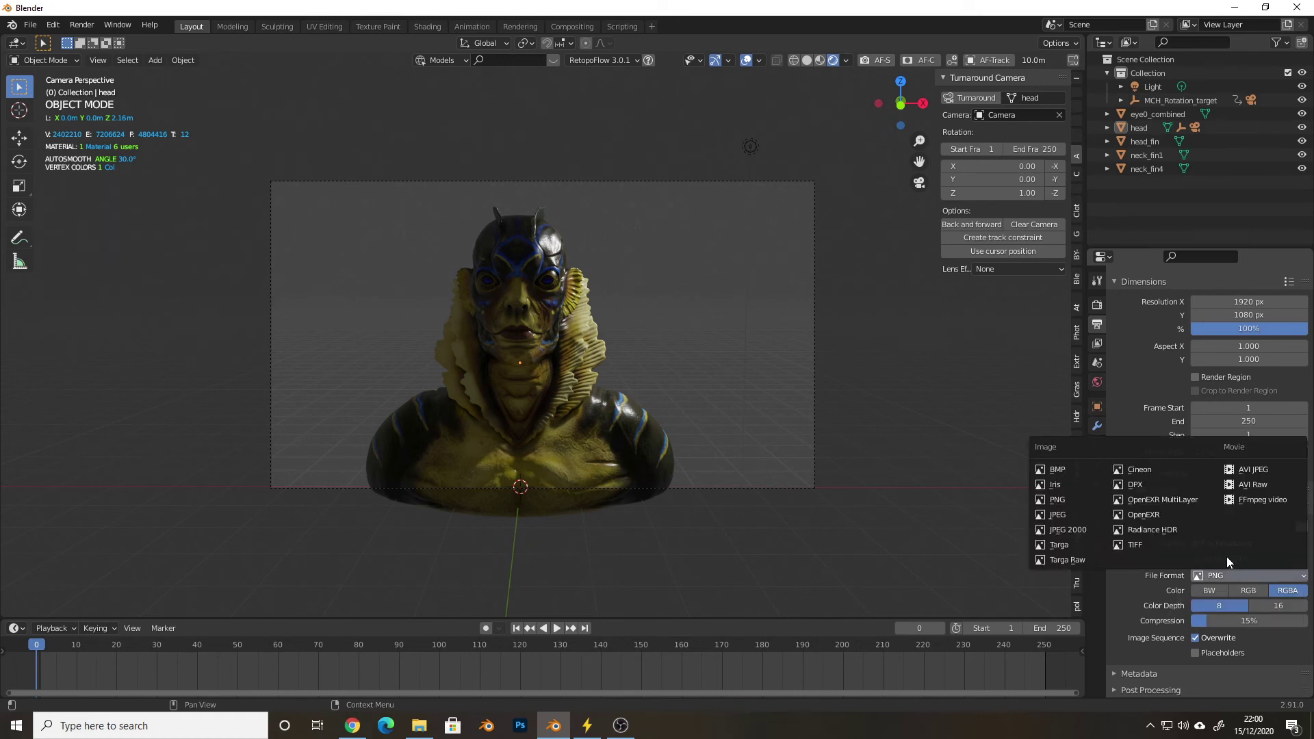
left_click(1245, 501)
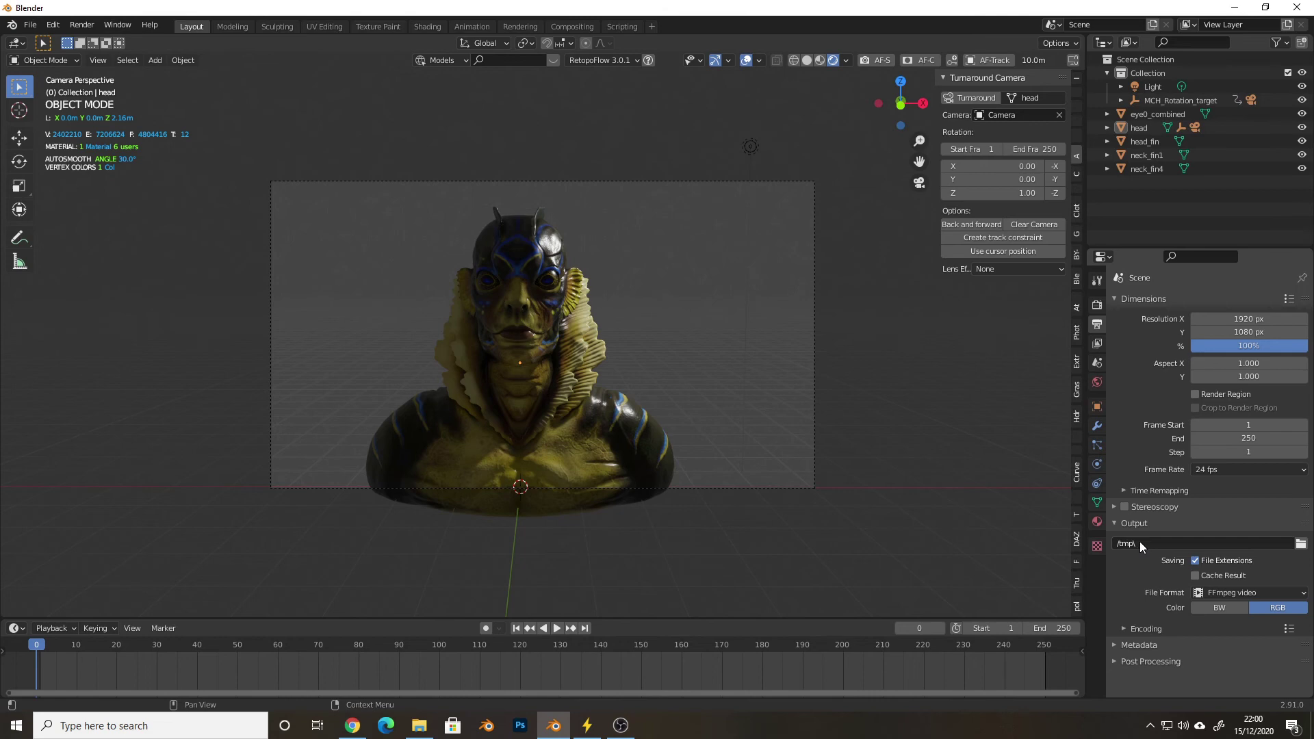
left_click(1300, 543)
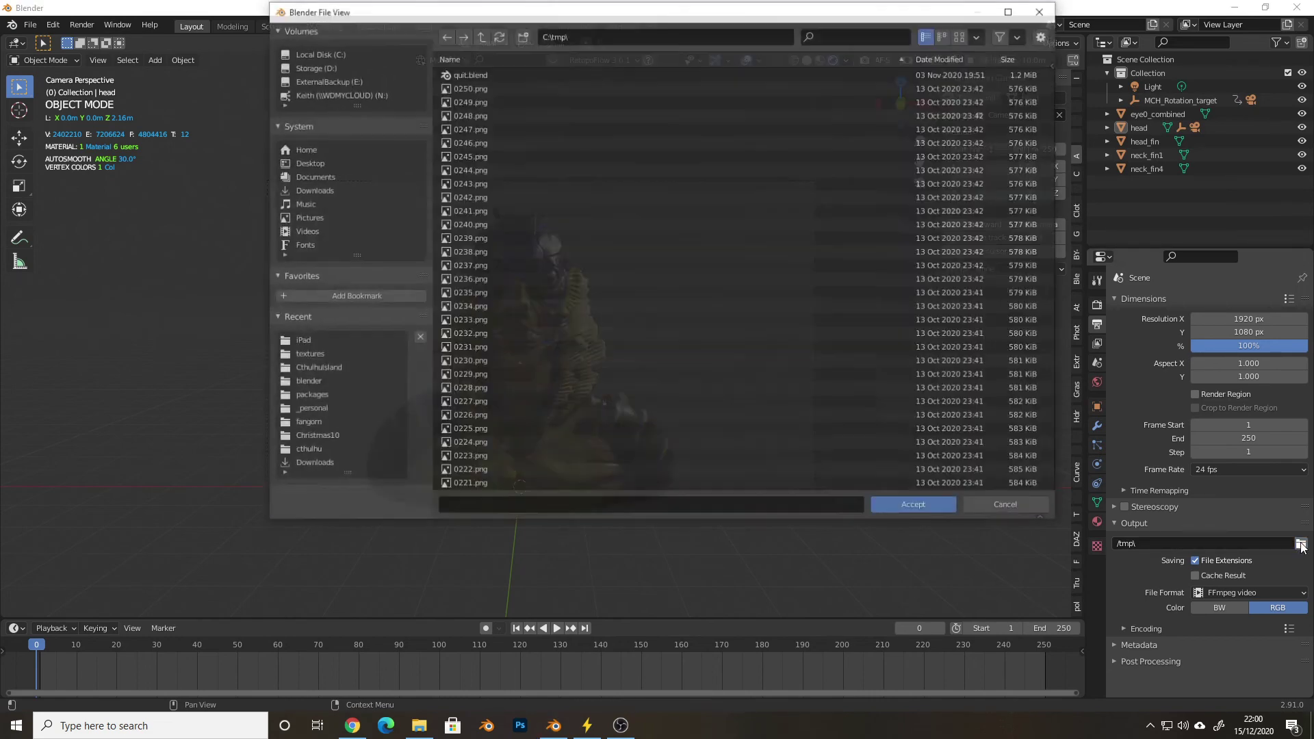
left_click(1022, 510)
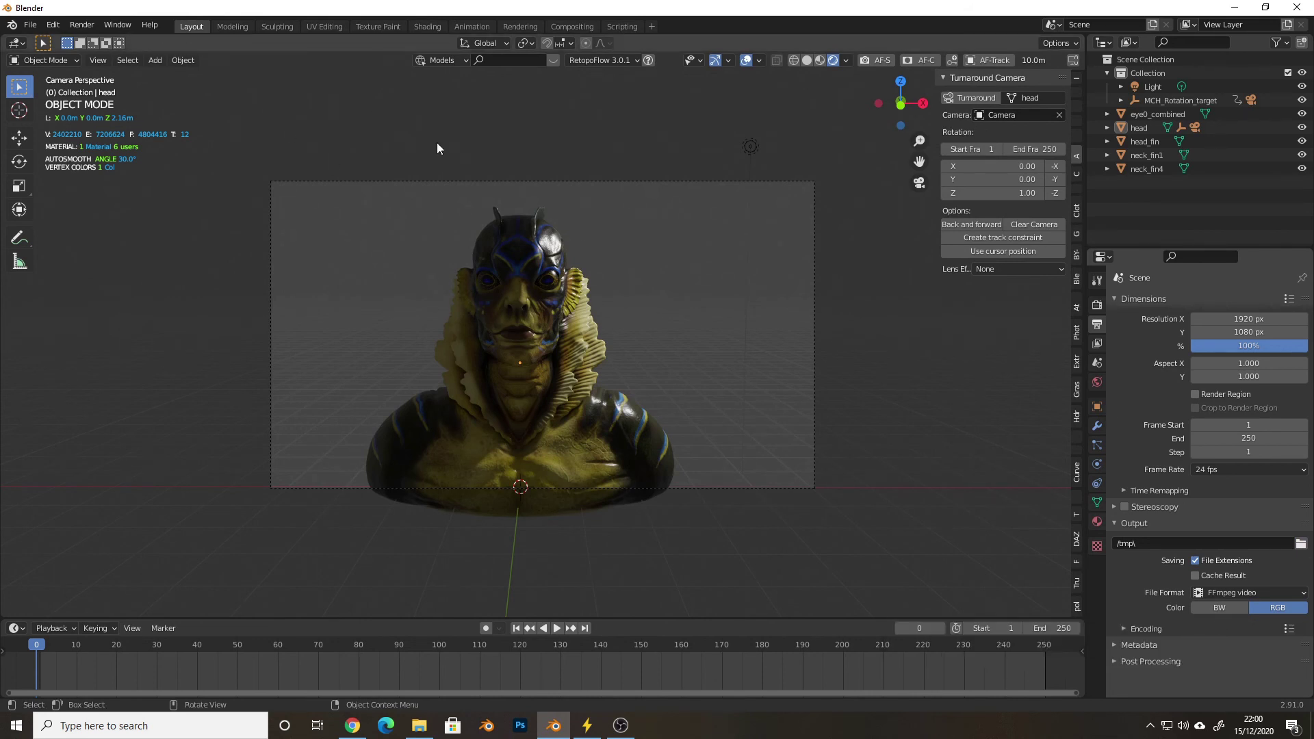
Start rendering the turnaround animation, and stop the render after the first few frames
left_click(90, 26)
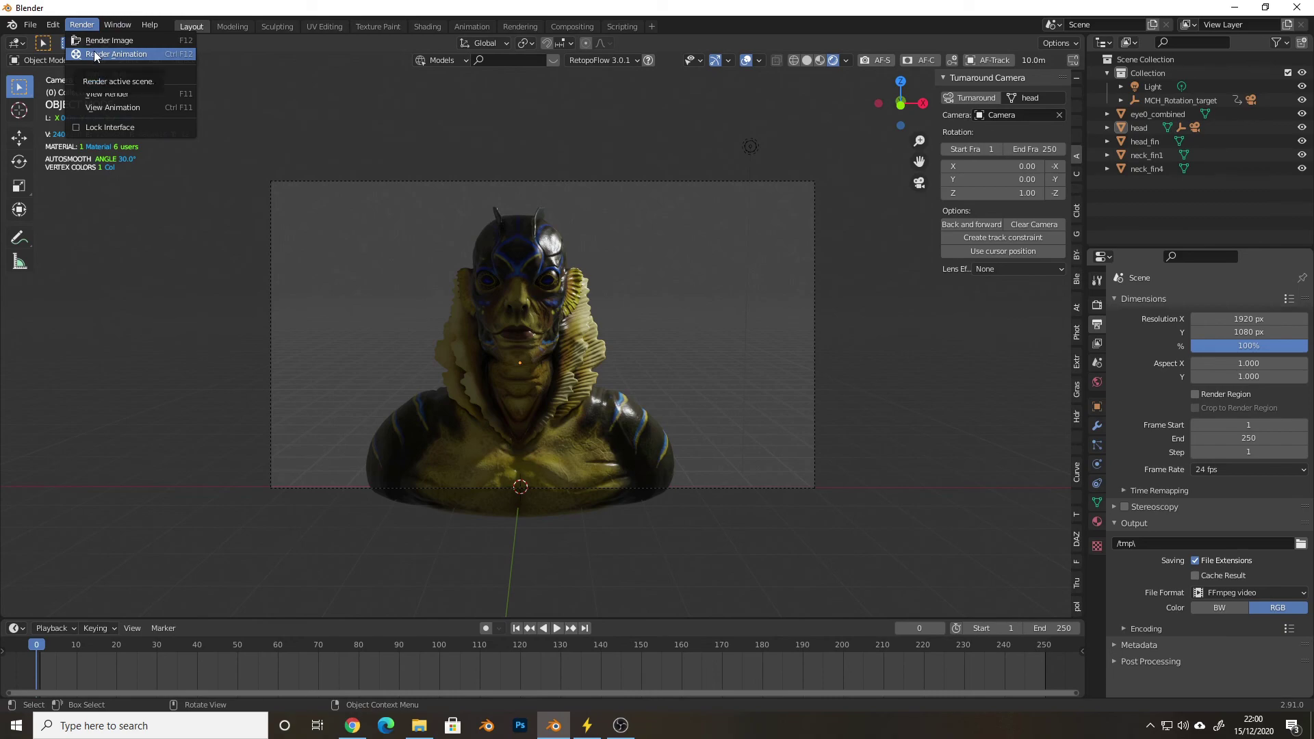
left_click(94, 55)
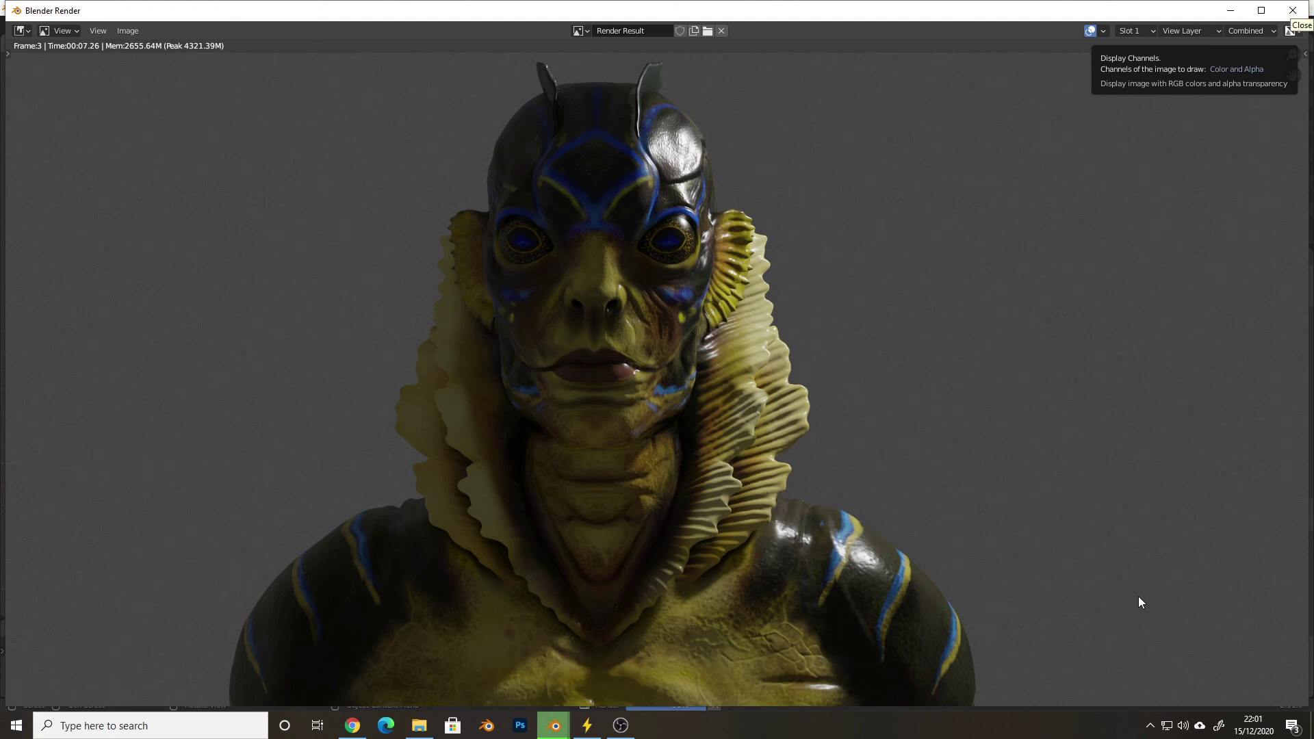
key("Escape")
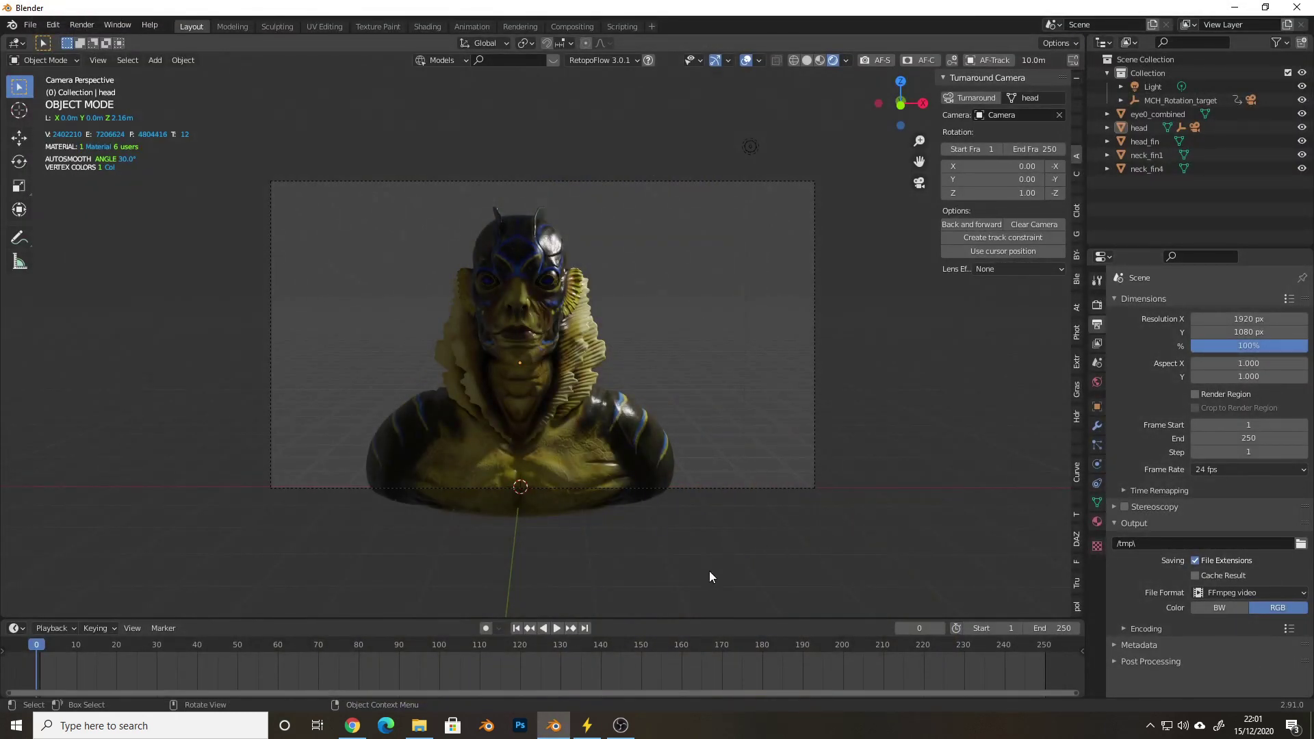
key("space")
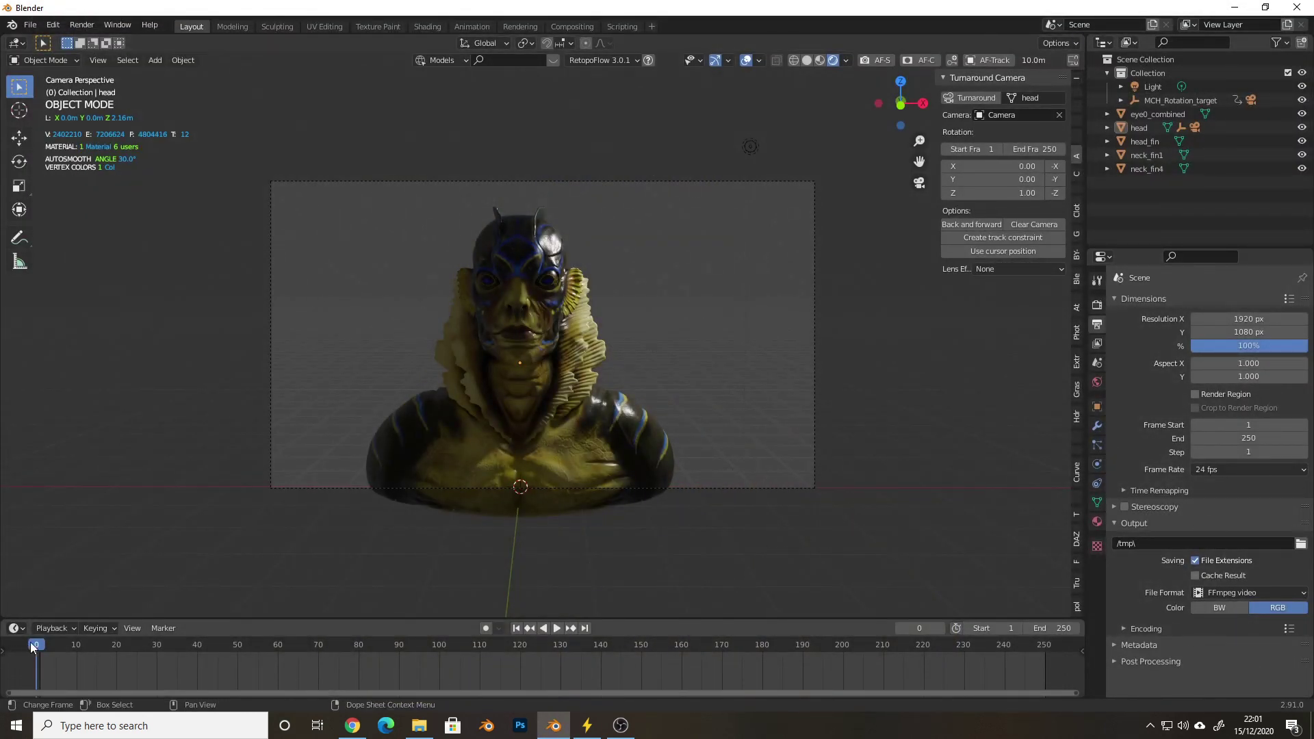
key("Escape")
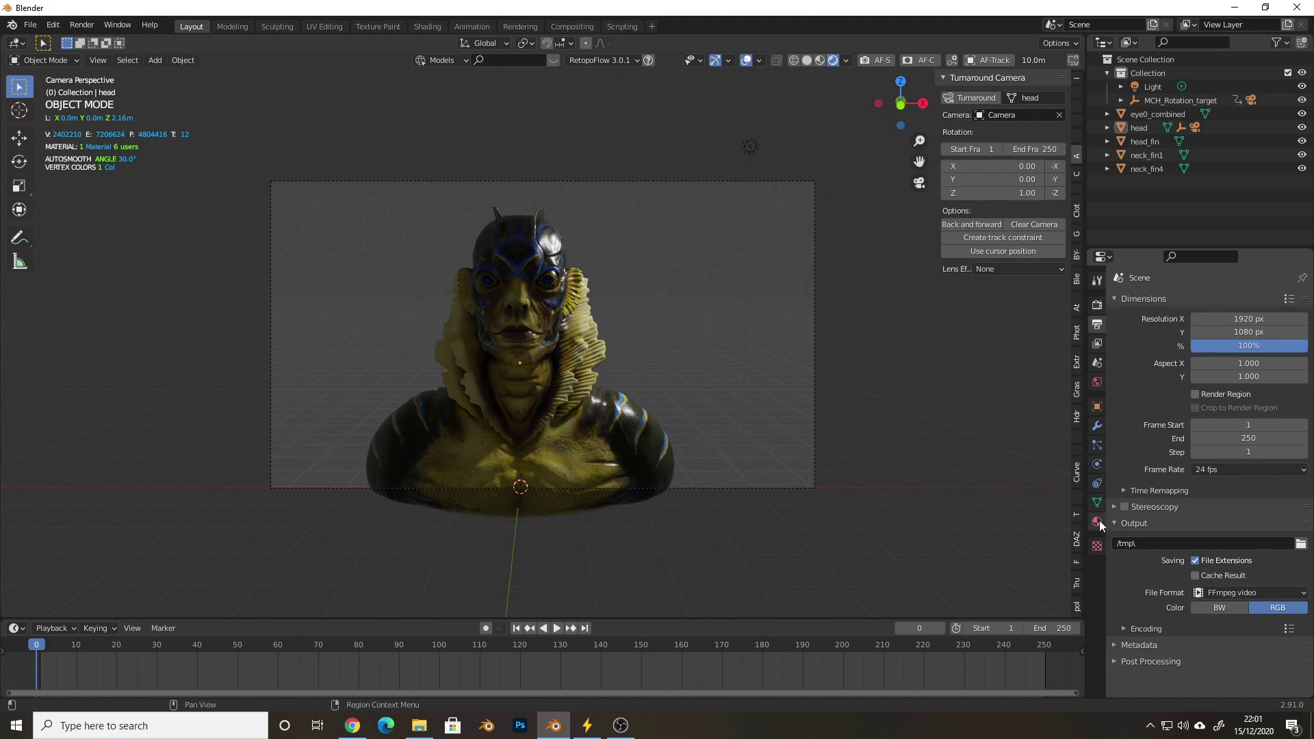
left_click(1163, 87)
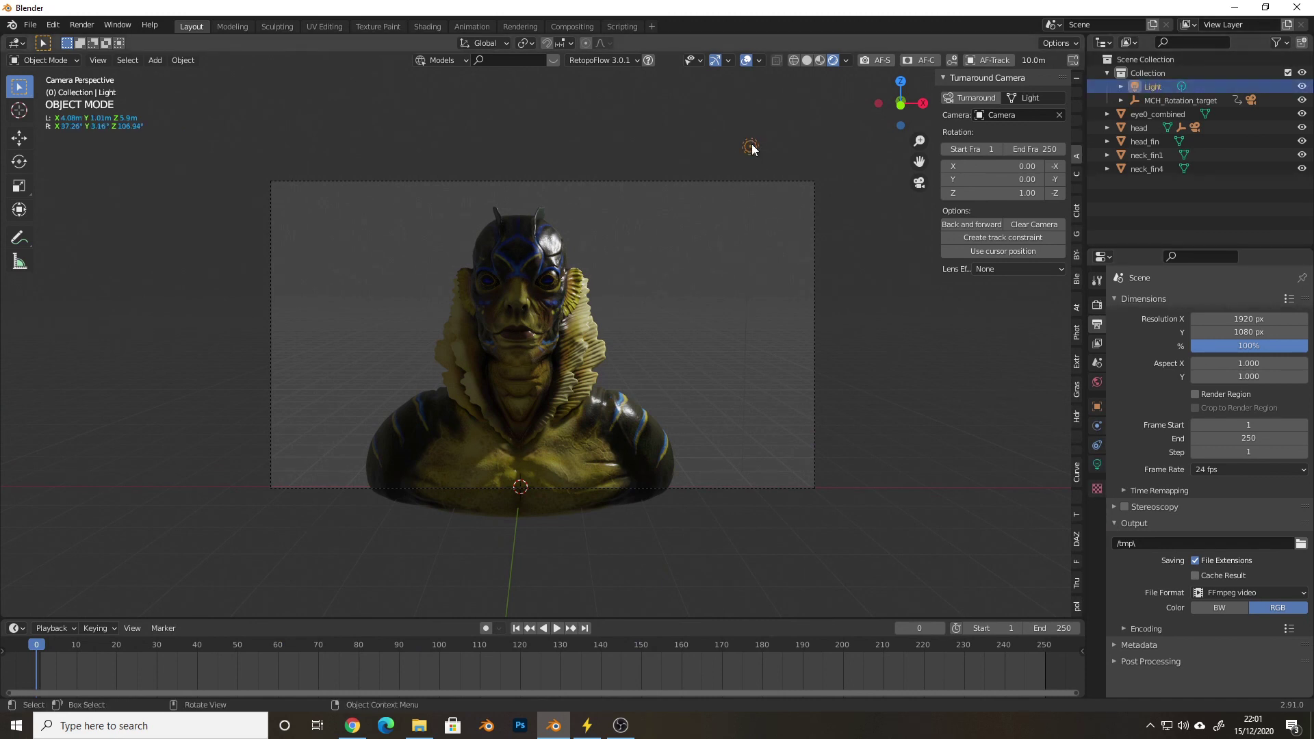
key("r")
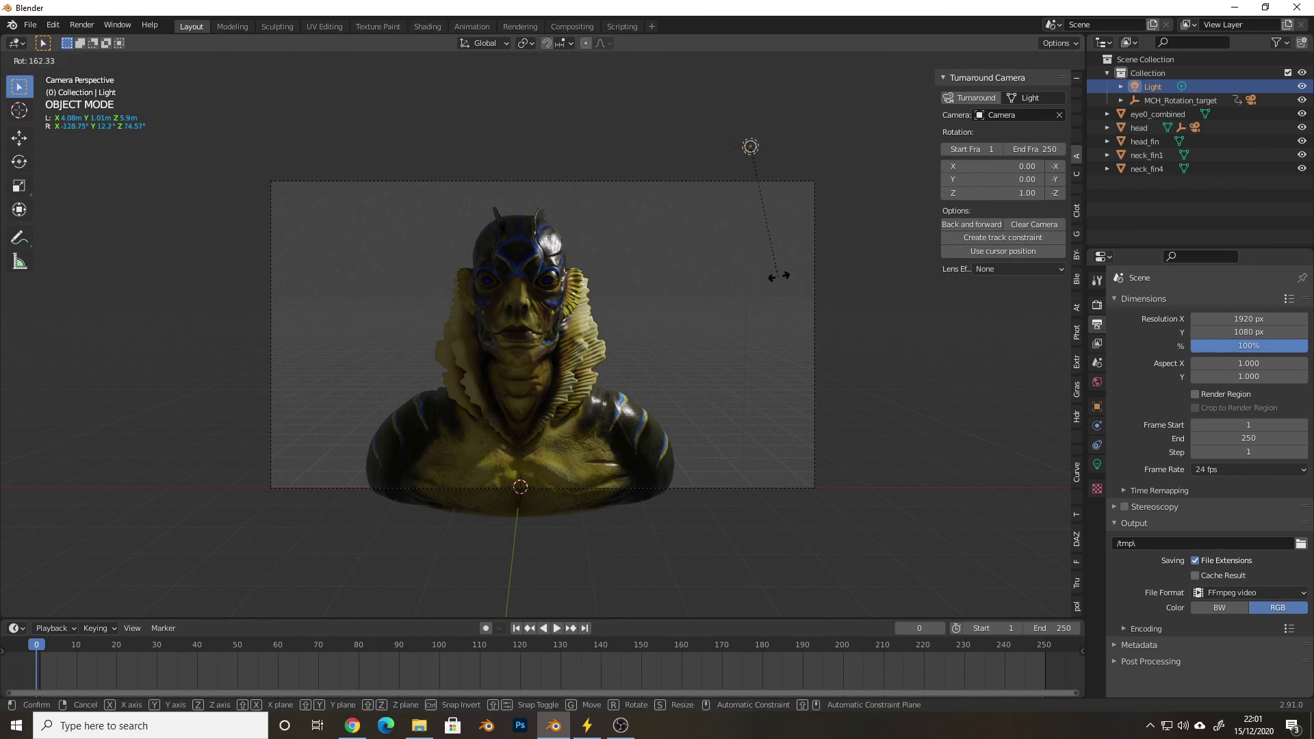
left_click(773, 242)
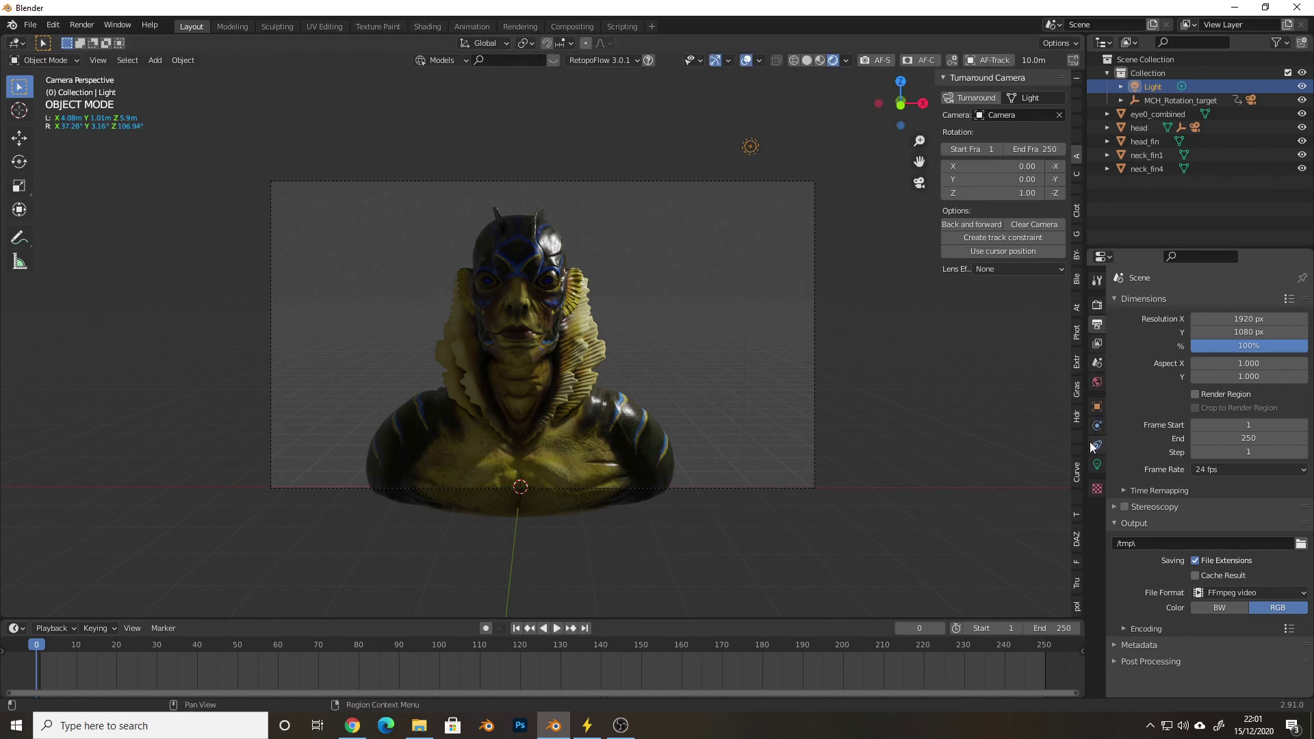
Add the teufelsberg_inner environment from HDRi Maker's Abandoned category at 1k, and inspect the bust's lighting up close
left_click(1075, 418)
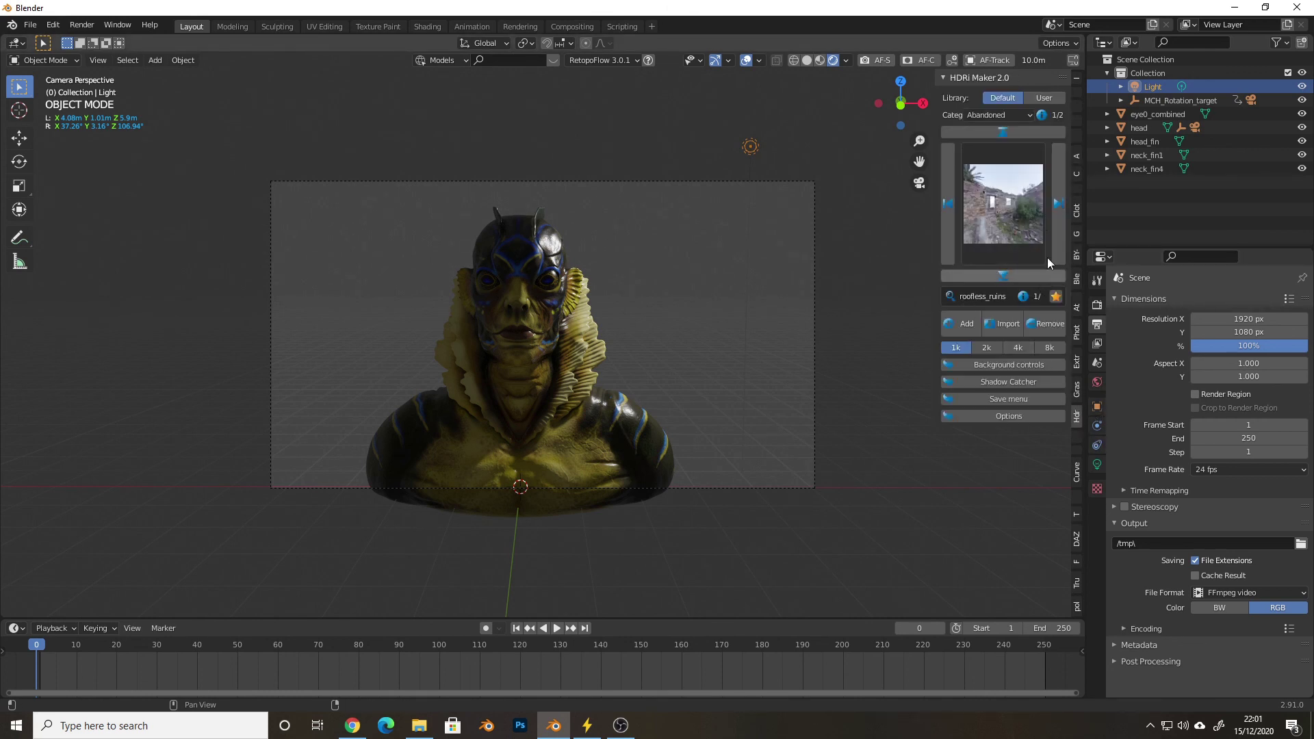
left_click(1058, 205)
left_click(1014, 211)
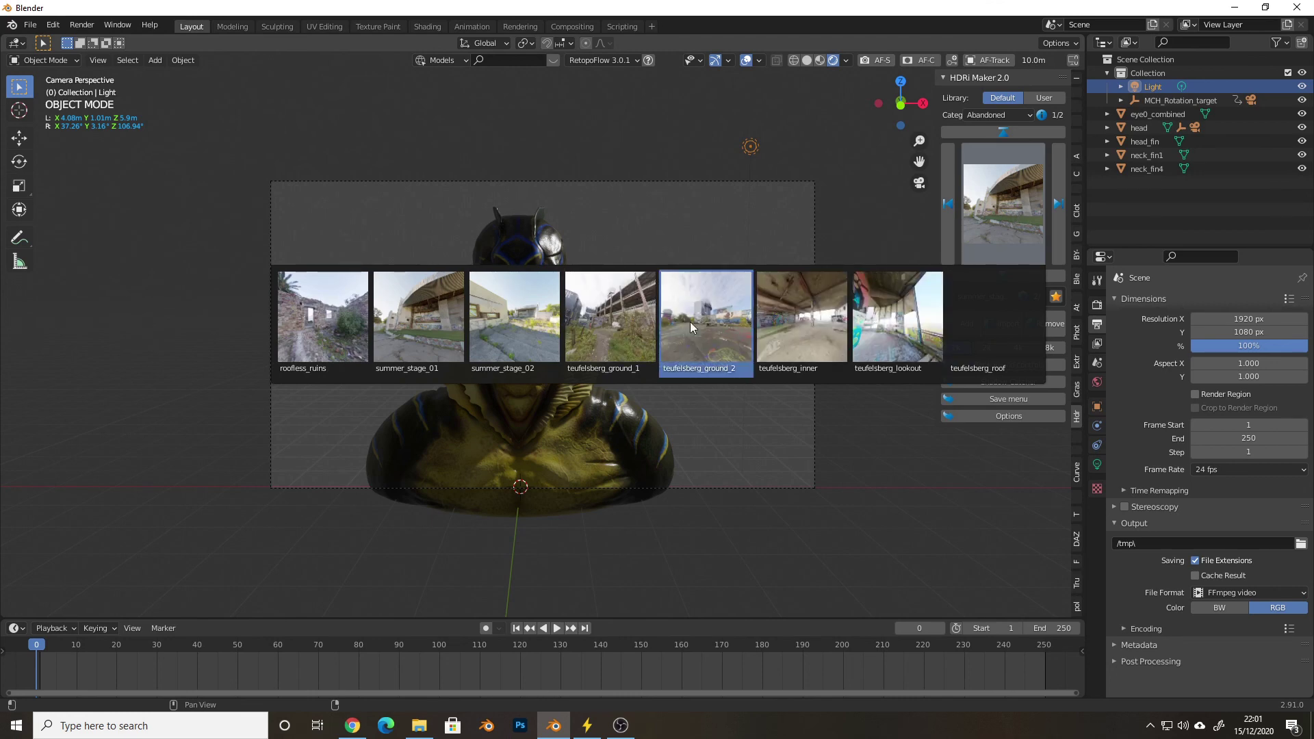
left_click(820, 332)
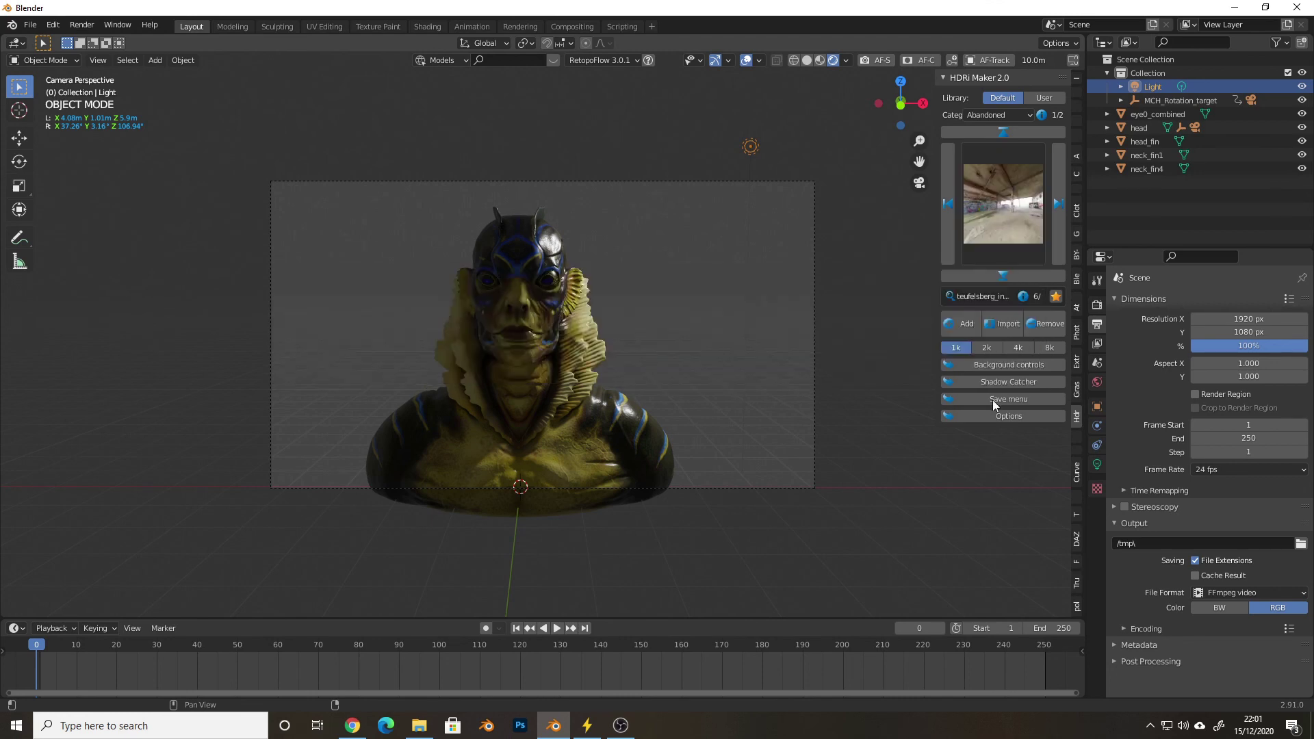
left_click(976, 330)
middle_click_drag(696, 375, 580, 347)
scroll(559, 363, "up", 5)
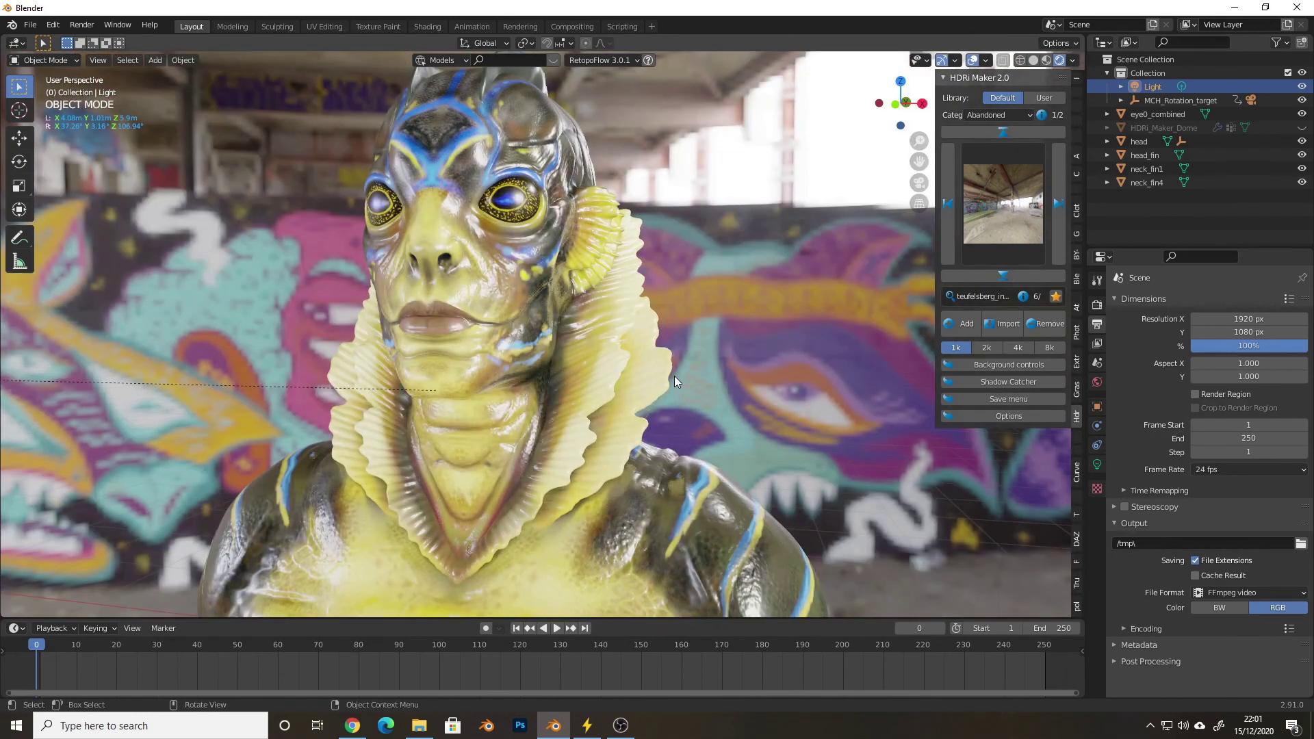